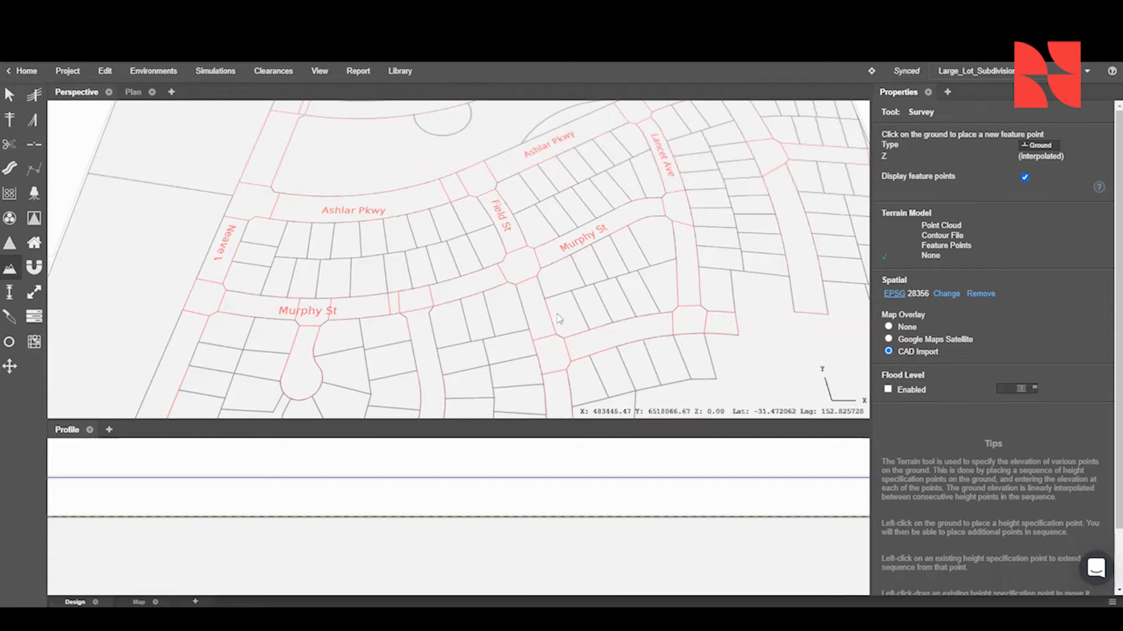
- Show the Google Maps Satellite map overlay and examine the streets around Murphy St and Field St
scroll(605, 264, "down", 6)
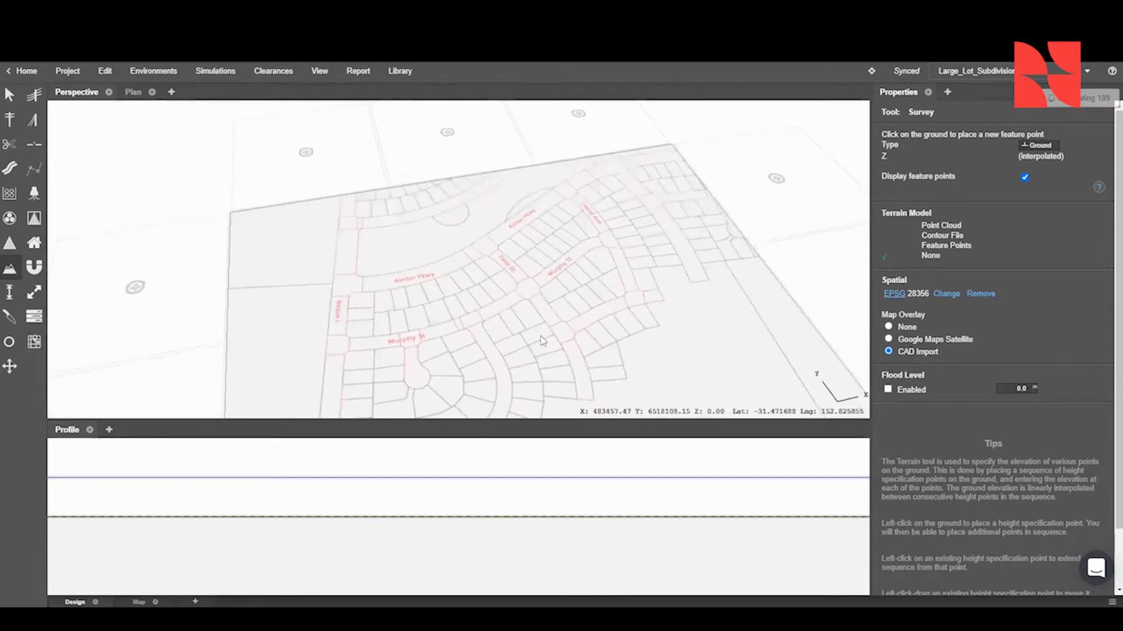
scroll(532, 351, "up", 8)
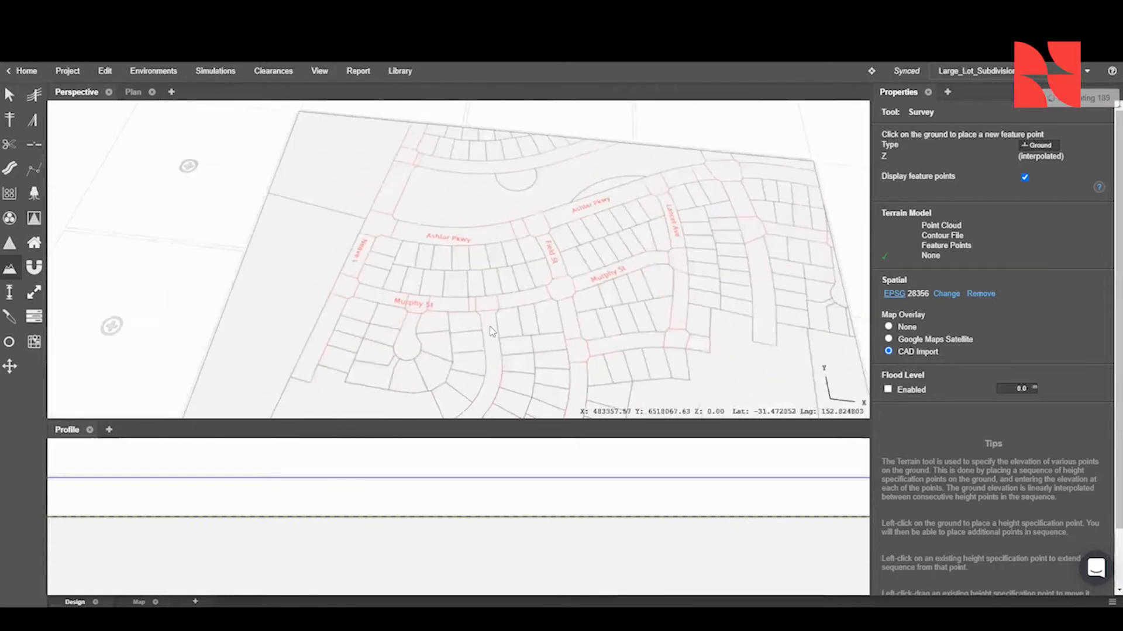
scroll(461, 273, "down", 5)
scroll(501, 253, "up", 6)
middle_click_drag(509, 255, 518, 280)
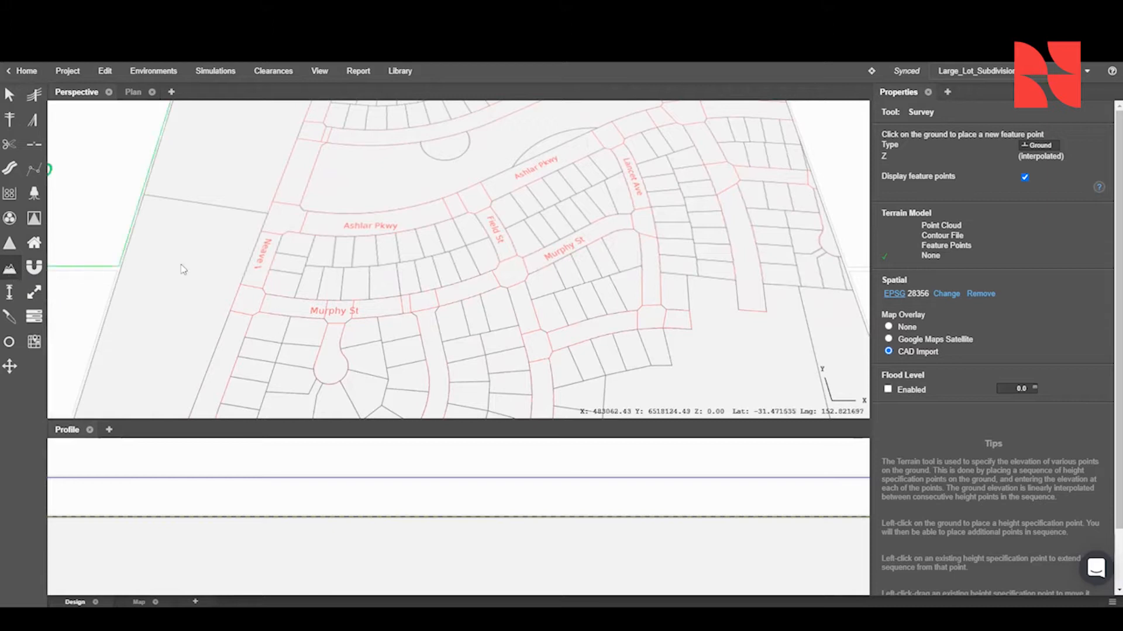
left_click(931, 341)
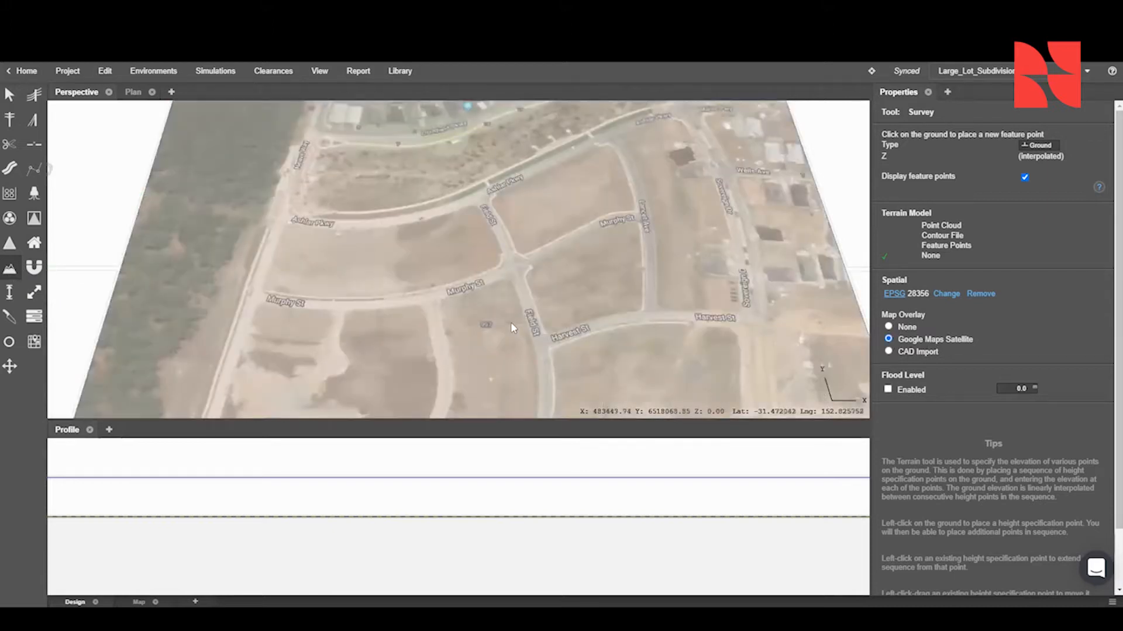
scroll(500, 286, "up", 6)
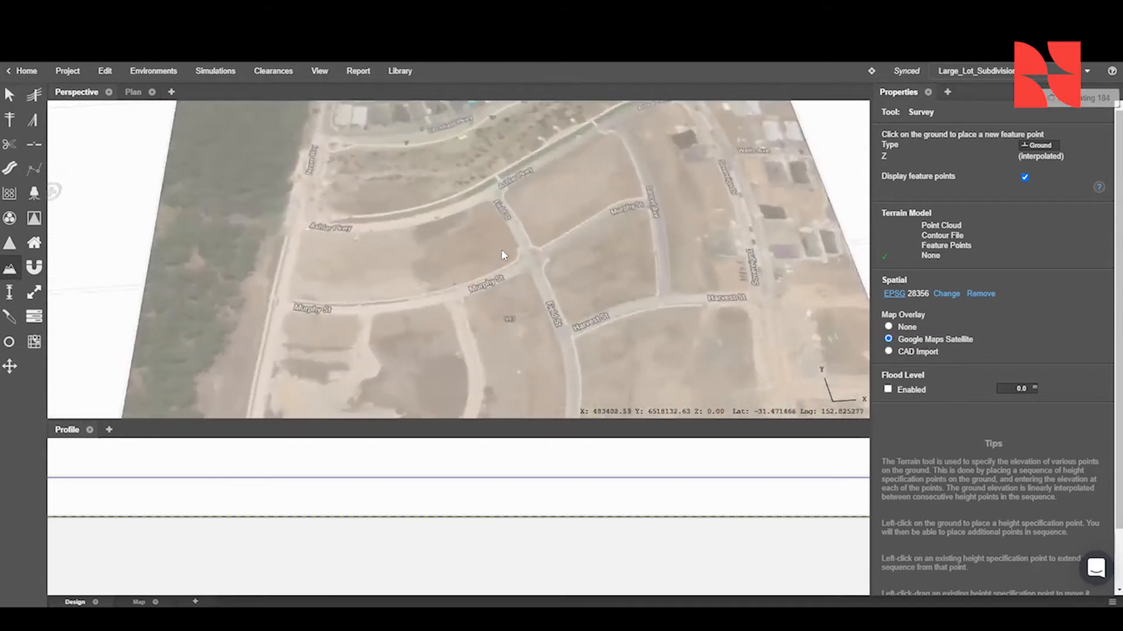
scroll(518, 234, "down", 2)
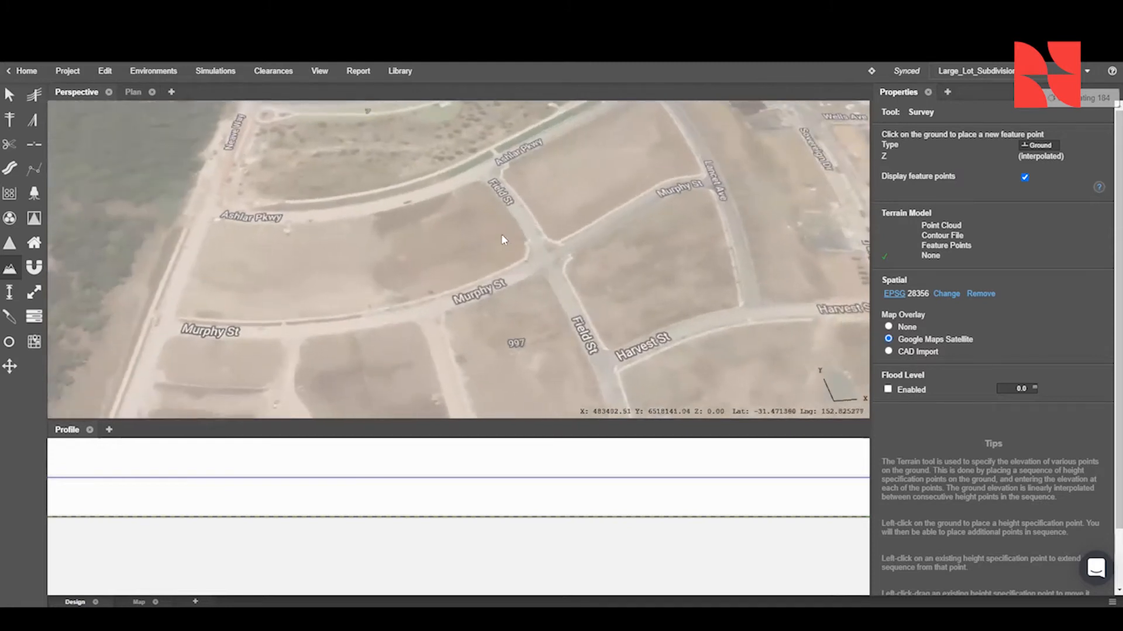
scroll(500, 233, "down", 2)
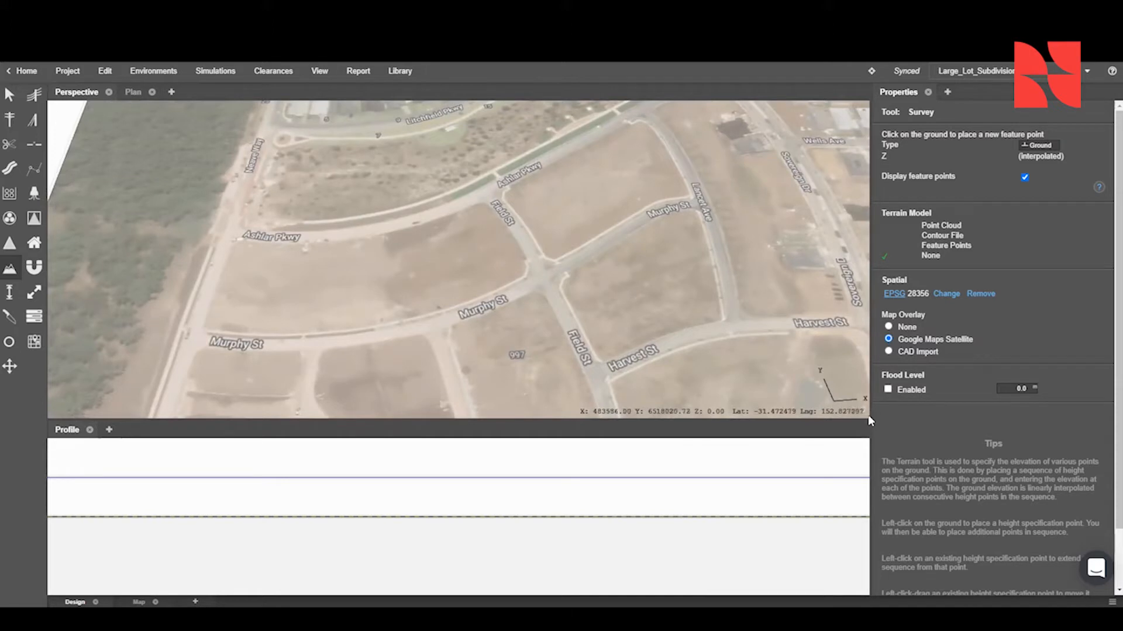
- Set the map overlay back to CAD Import to show the subdivision's lot layout
left_click(889, 351)
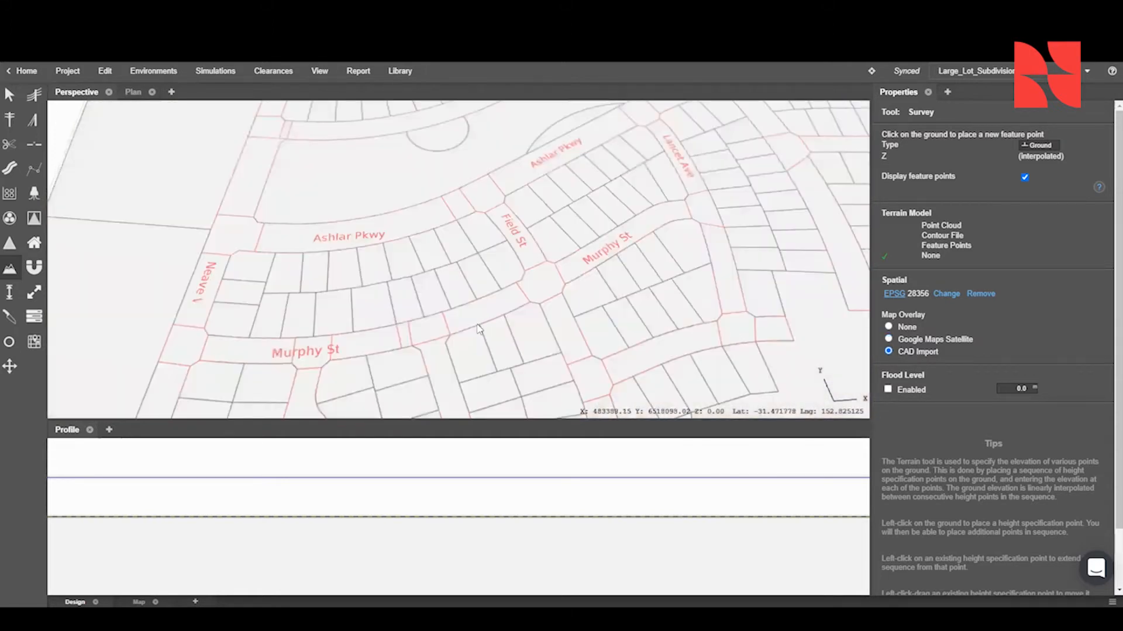
scroll(464, 331, "down", 3)
scroll(464, 331, "up", 4)
right_click_drag(450, 292, 462, 253)
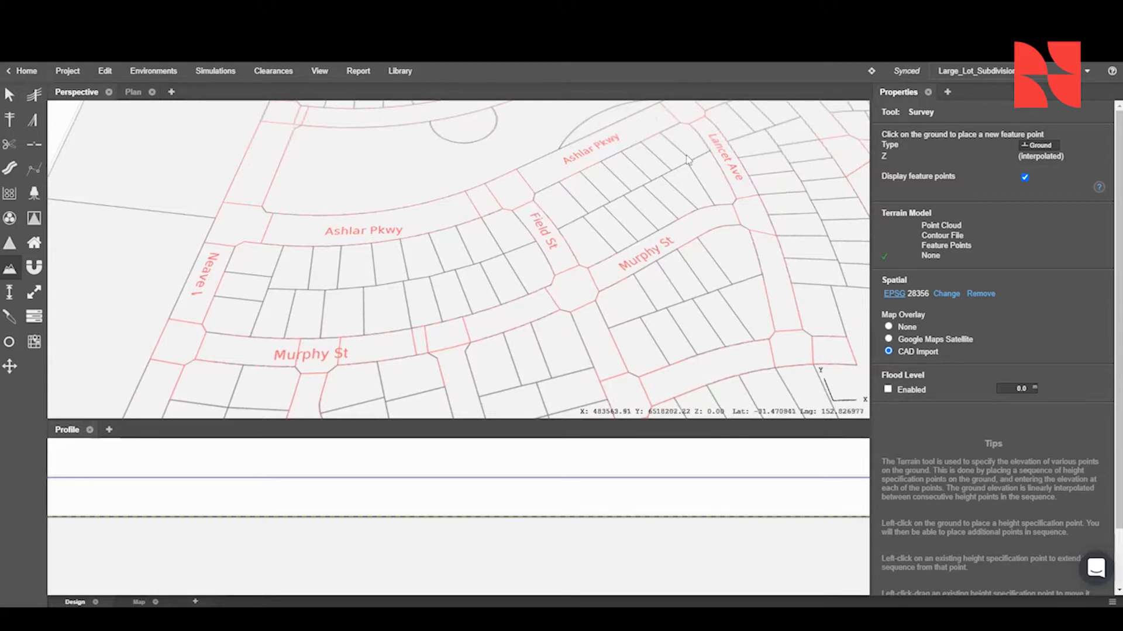
scroll(560, 197, "down", 5)
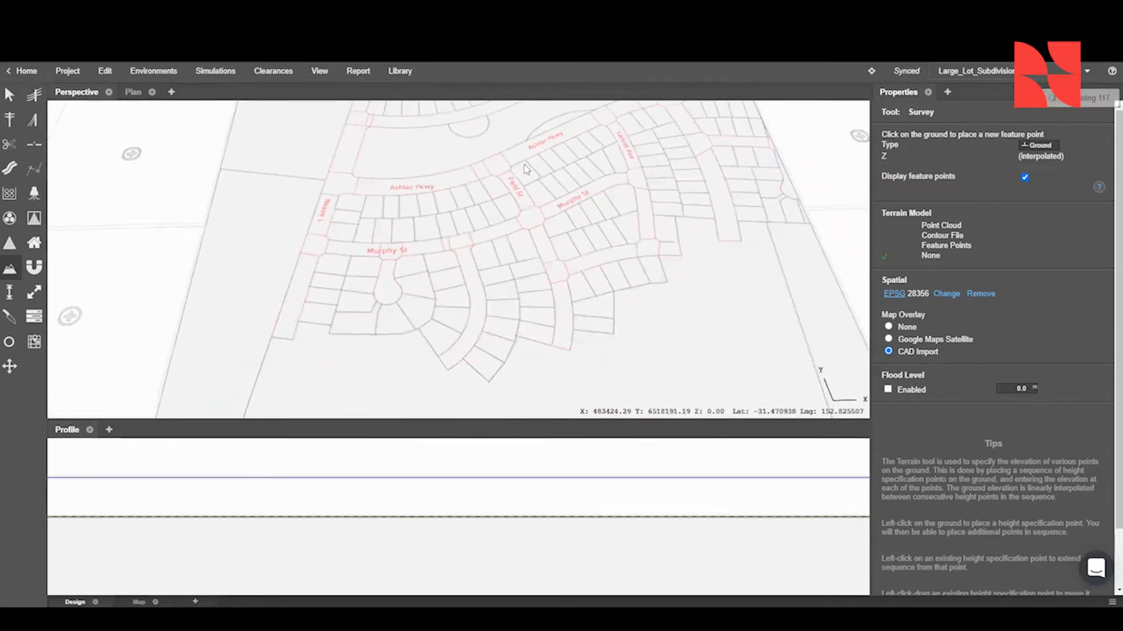
scroll(524, 165, "up", 2)
scroll(524, 163, "up", 5)
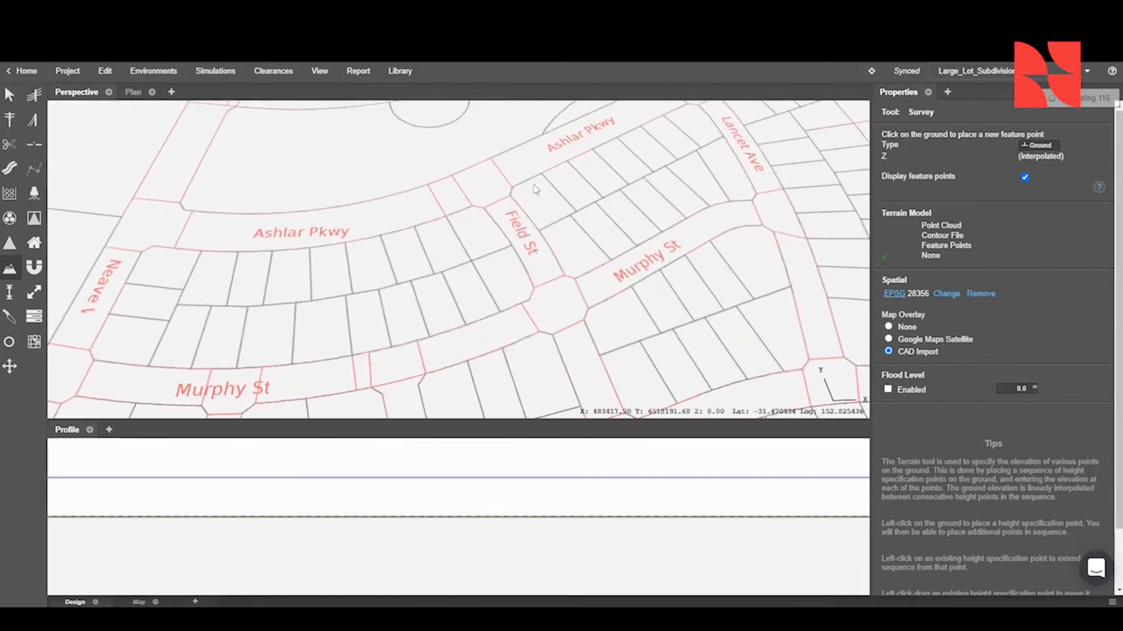
scroll(522, 199, "down", 3)
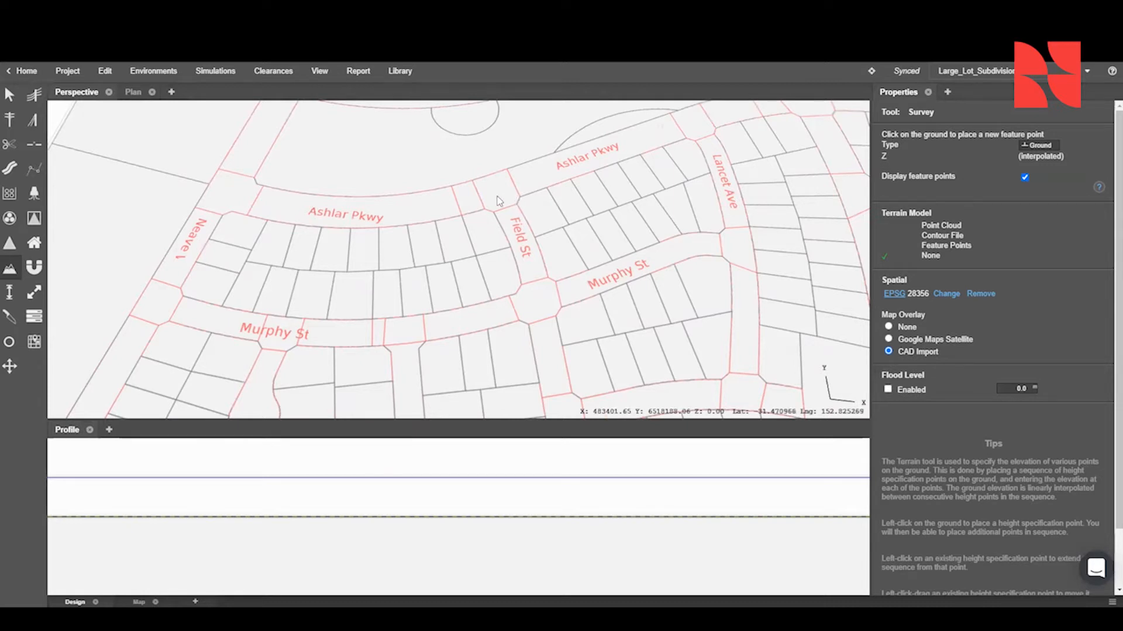
- Place an LV substation with a 120° orientation on the north side of Ashlar Pkwy, just west of Field St
left_click(34, 218)
scroll(443, 179, "up", 8)
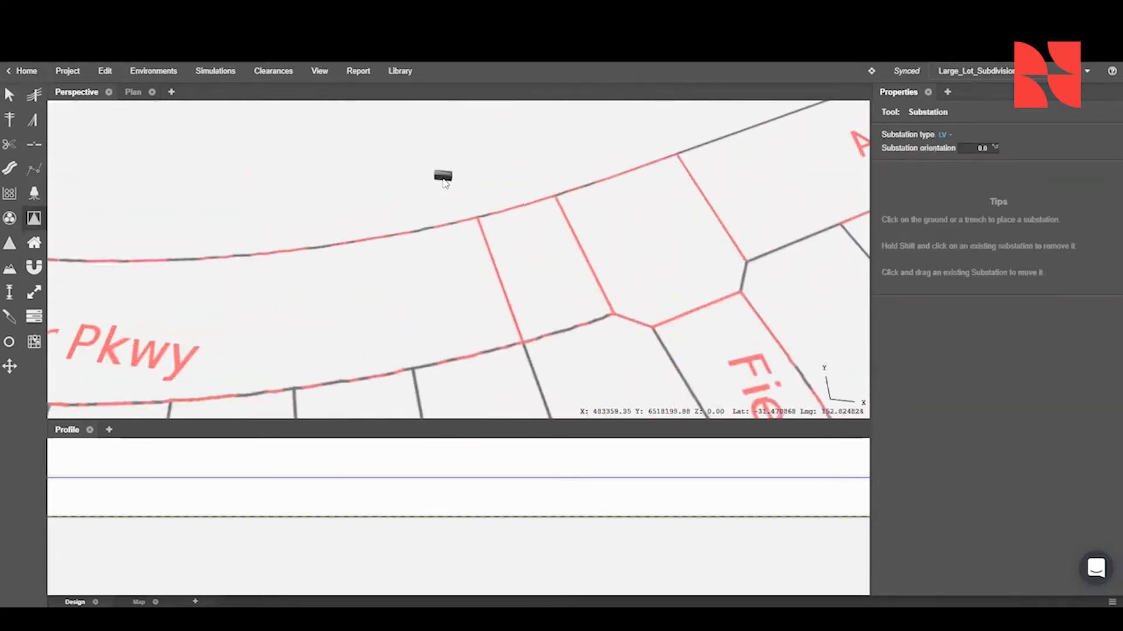
left_click(976, 147)
type("120")
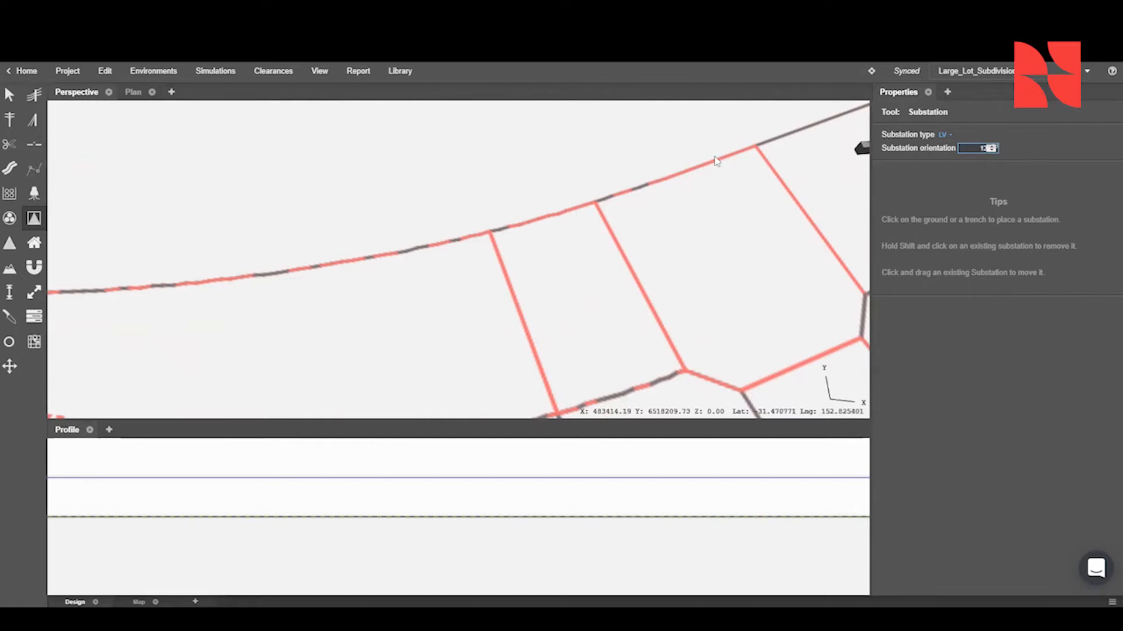
left_click(443, 205)
scroll(442, 206, "down", 8)
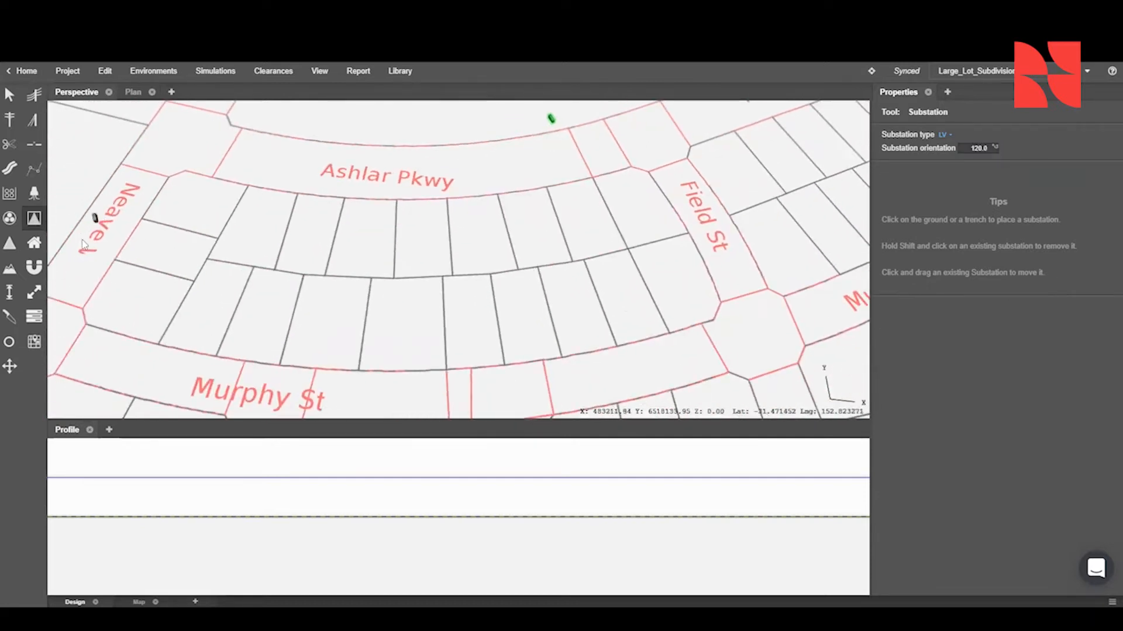
- Place a pillar at a lot boundary on the south side of Ashlar Pkwy, across from the substation
left_click(33, 194)
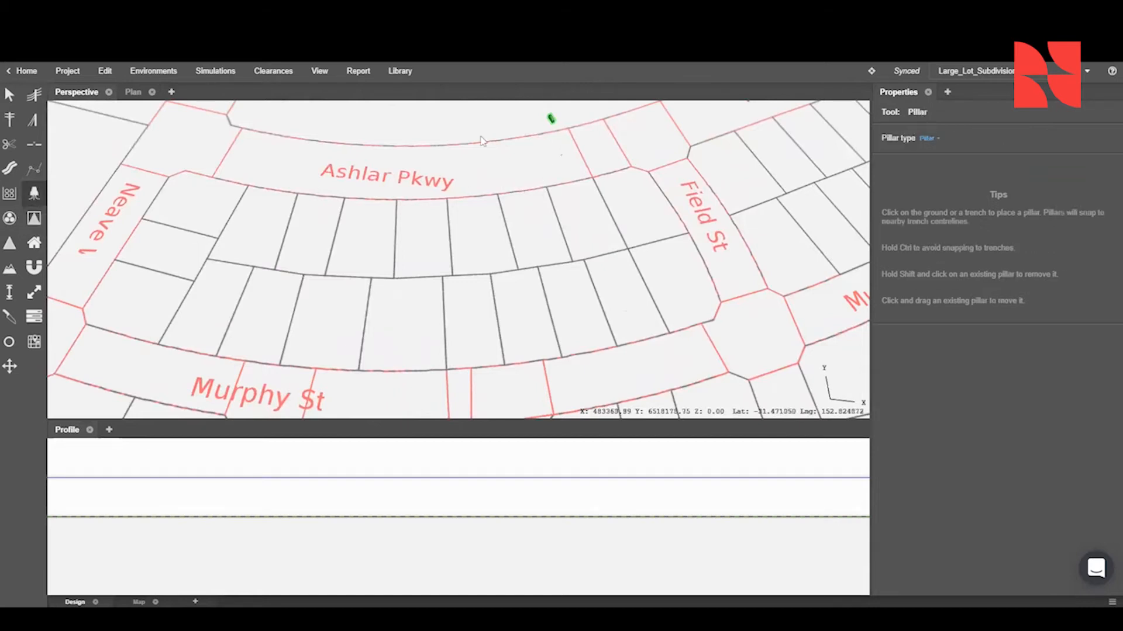
scroll(529, 214, "up", 6)
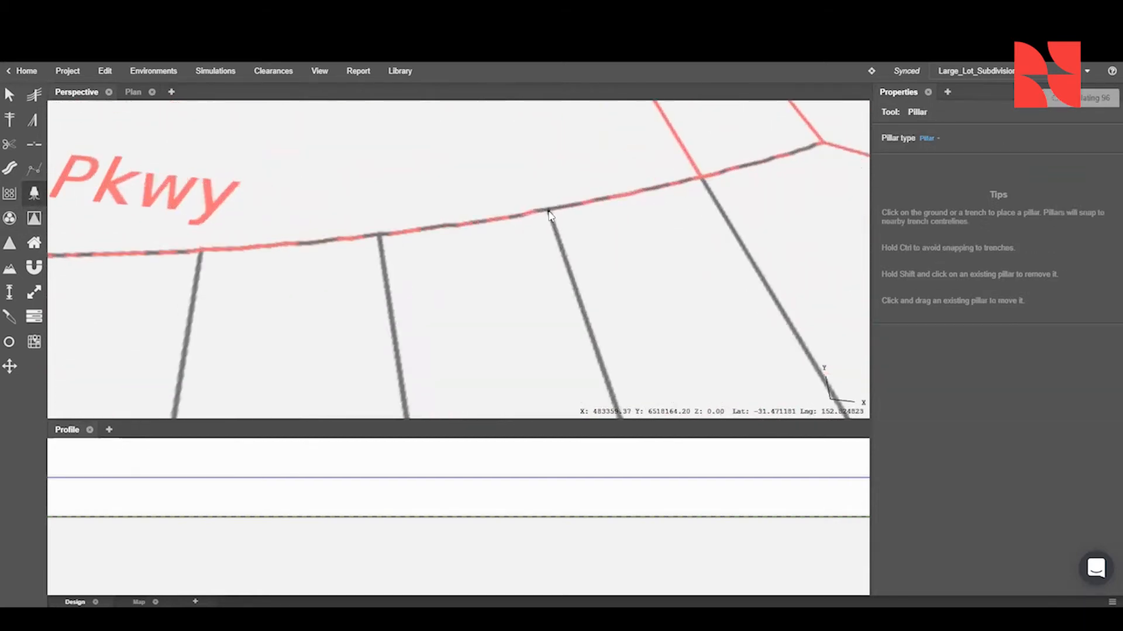
scroll(549, 213, "down", 5)
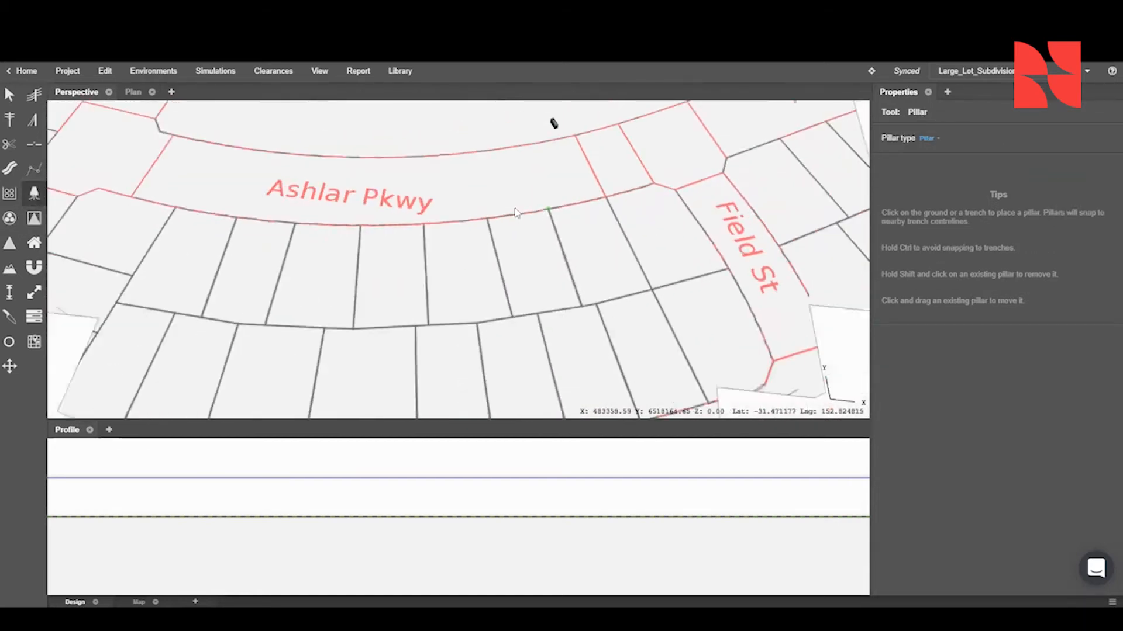
middle_click_drag(589, 199, 595, 201)
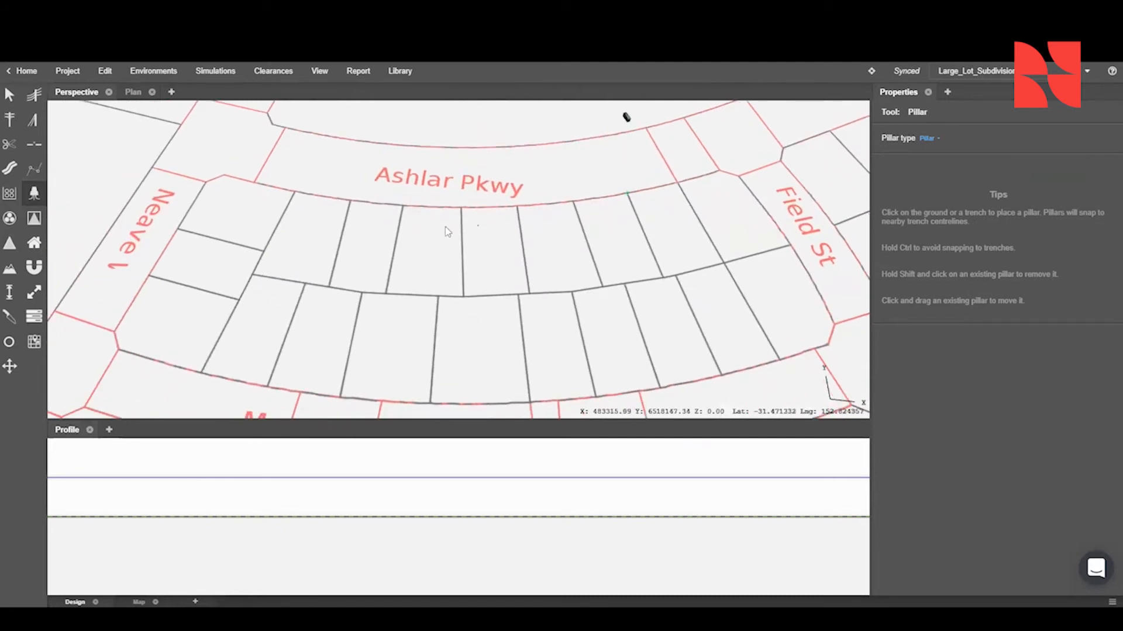
- Place pillars at lot boundaries along the north side of Murphy St, between Neave and Field St
middle_click_drag(165, 270, 231, 252)
left_click(340, 365)
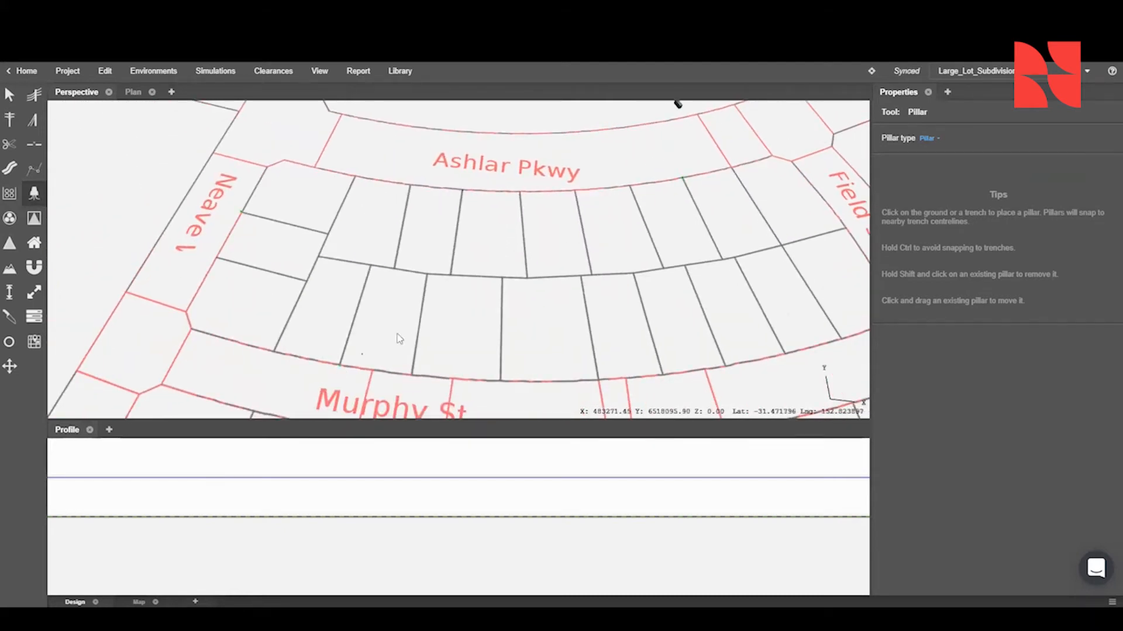
middle_click_drag(589, 326, 450, 289)
left_click(633, 313)
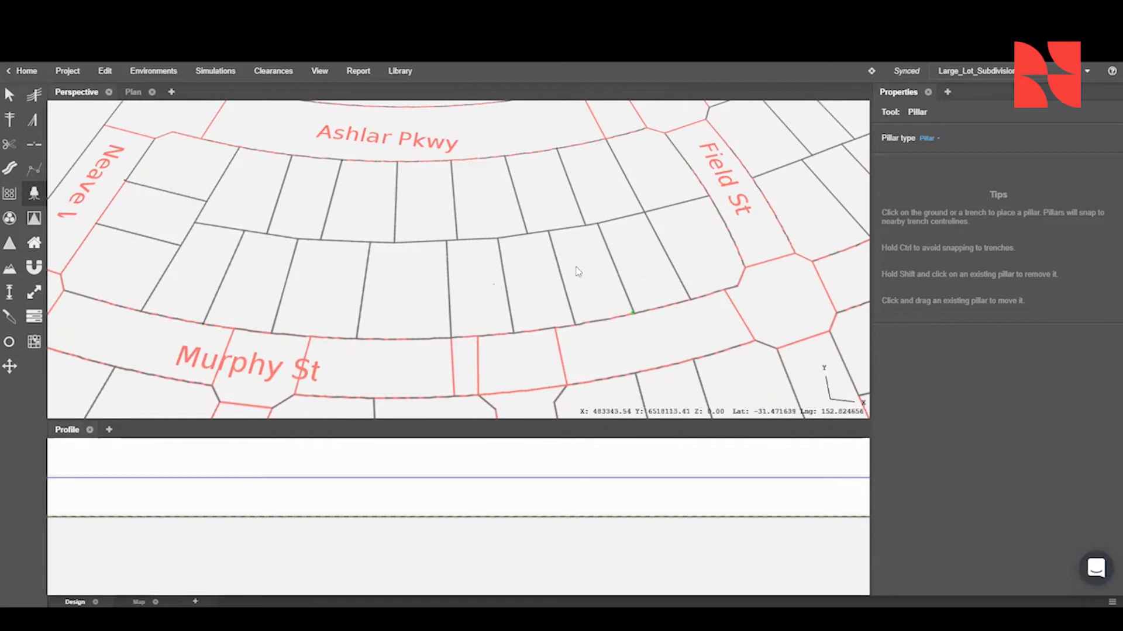
left_click(202, 325)
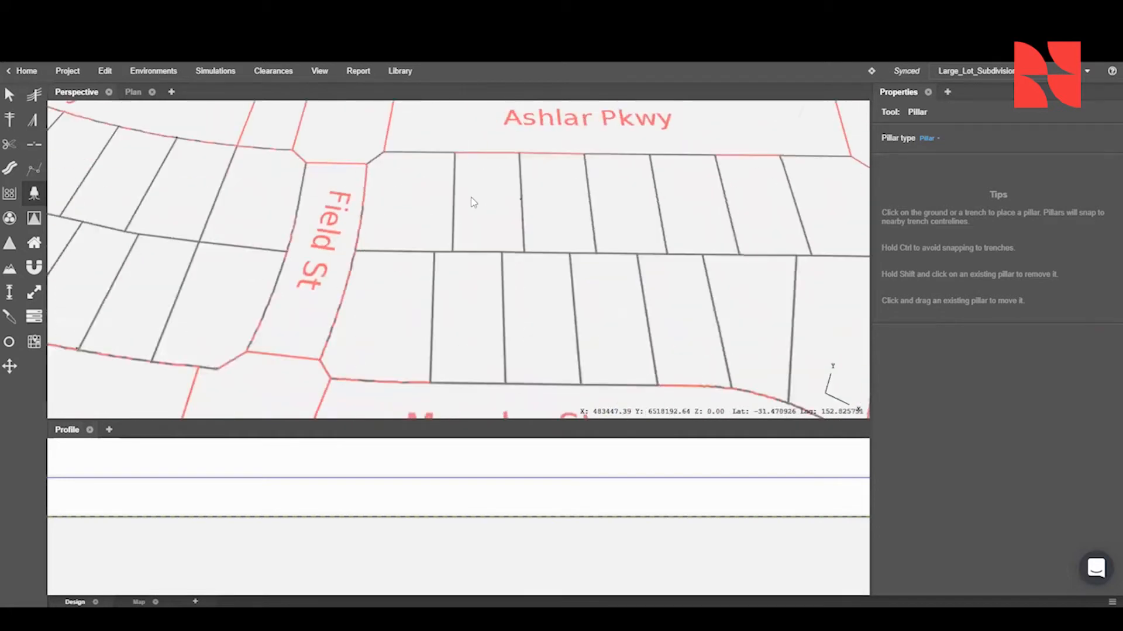
- Place pillars at lot boundaries in the block between Field St and Lancet Ave and along the east side of Lancet Ave
middle_click_drag(471, 201, 432, 190)
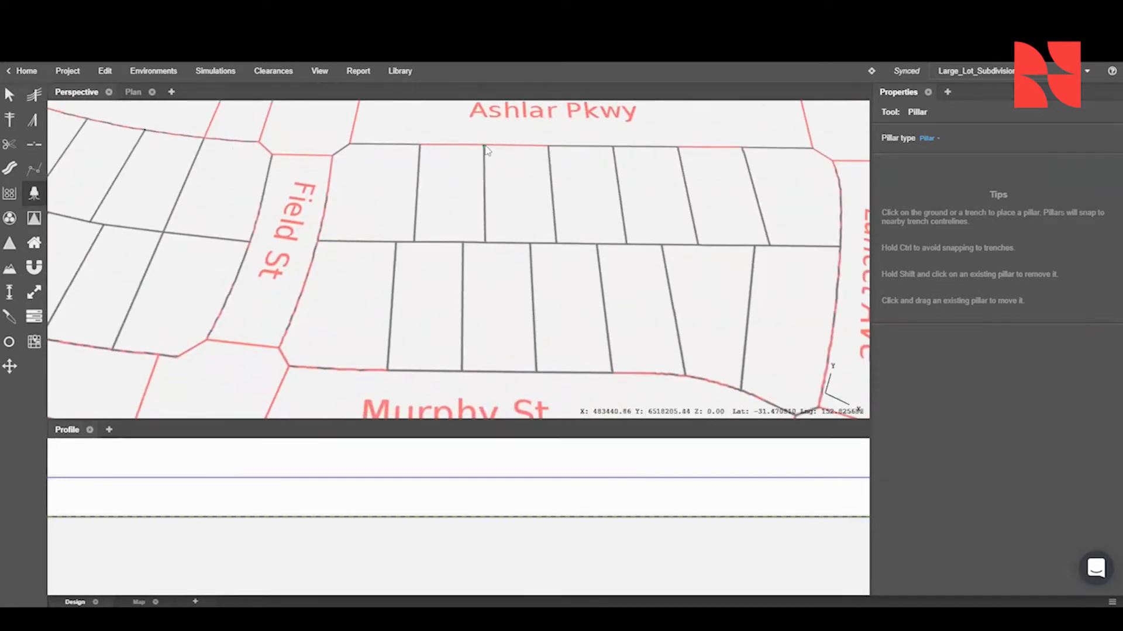
left_click(745, 393)
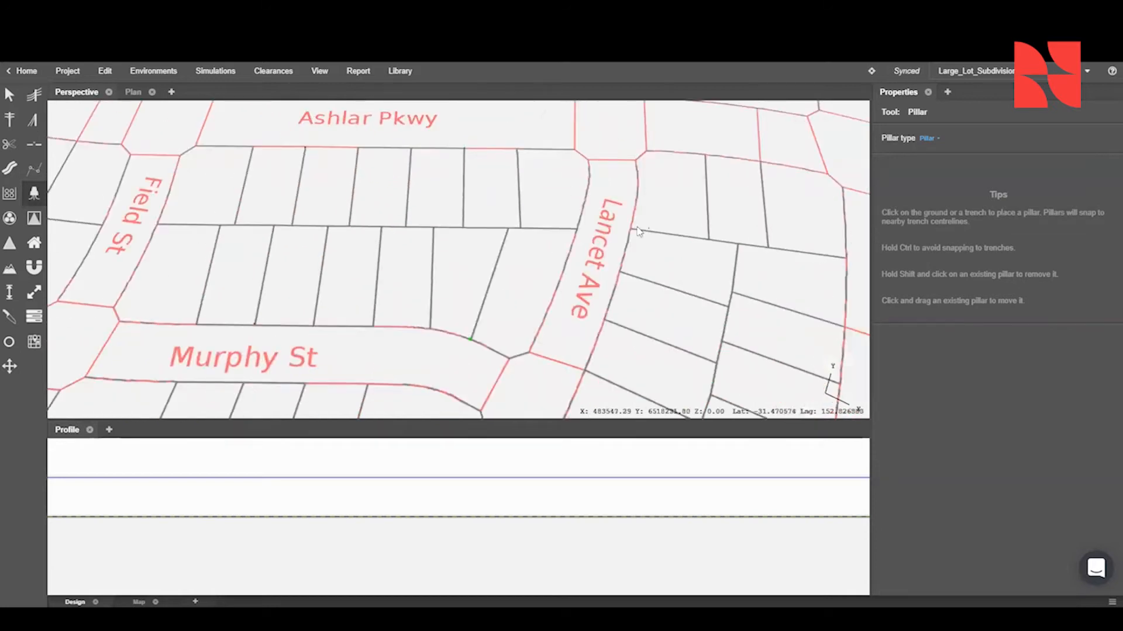
left_click(619, 276)
middle_click_drag(619, 276, 621, 238)
left_click(562, 291)
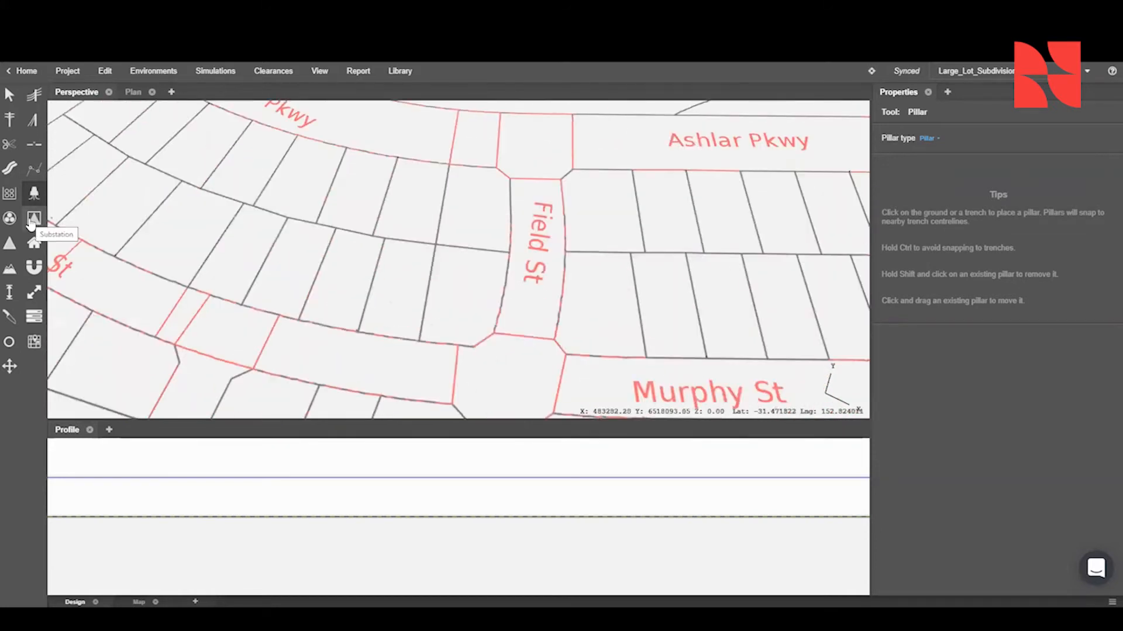
- Start the Service Point tool and check its service point phase options
left_click(9, 243)
left_click(968, 155)
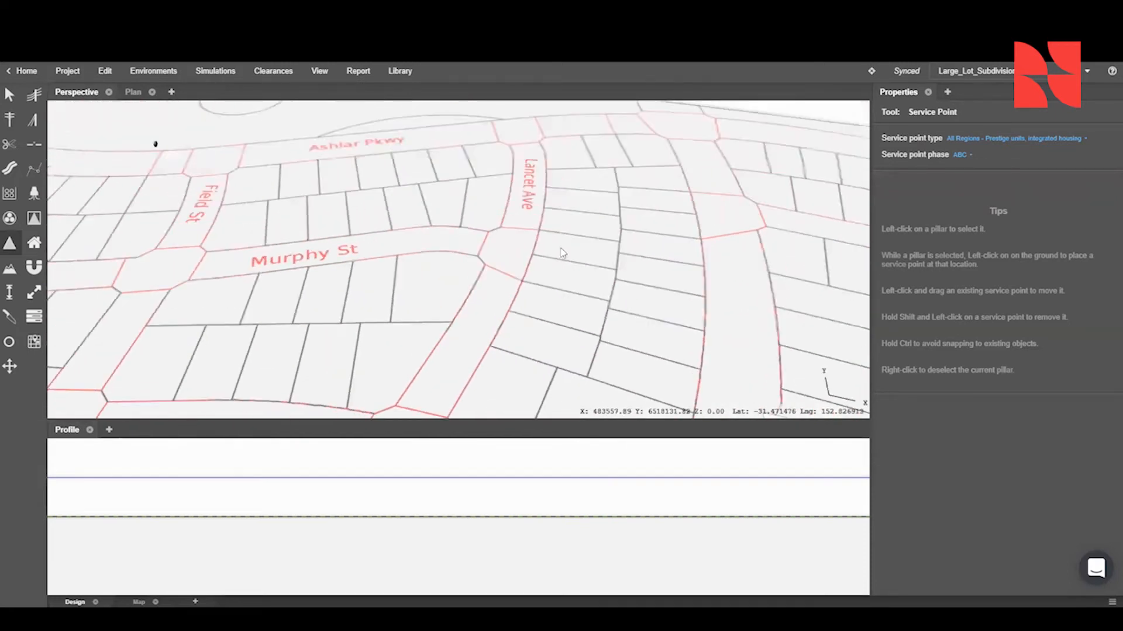
middle_click_drag(594, 302, 703, 286)
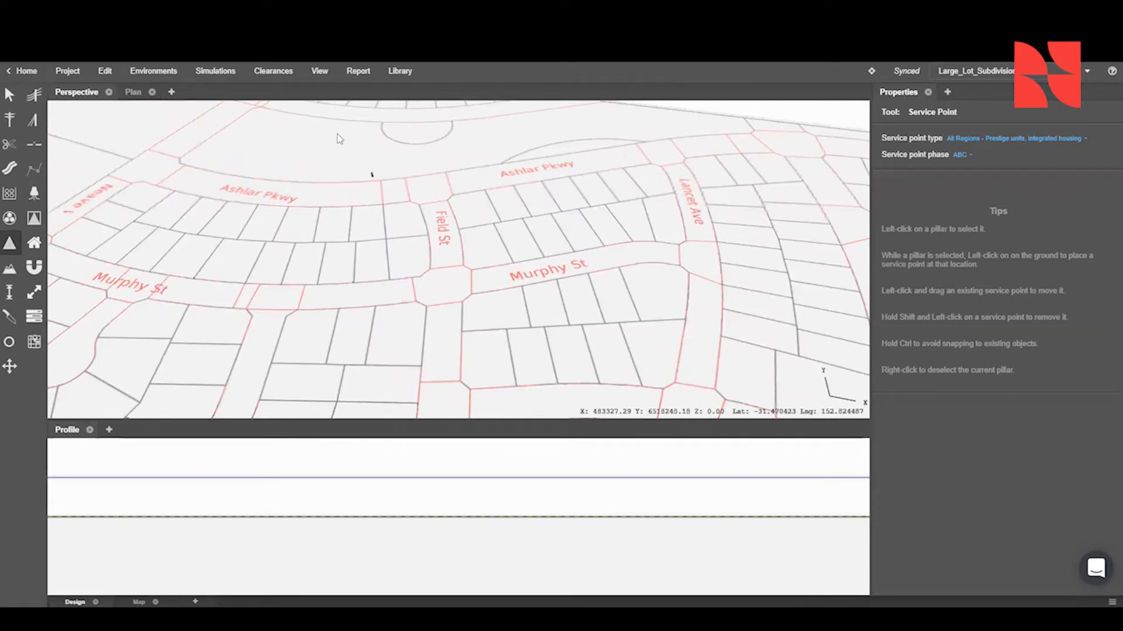
- Lay an LV 240mm 4C Al XLPE SOLID underground cable from the substation's secondary side to the pillar across Ashlar Pkwy
middle_click_drag(380, 268, 429, 336)
scroll(409, 304, "up", 5)
scroll(430, 336, "up", 4)
left_click(10, 218)
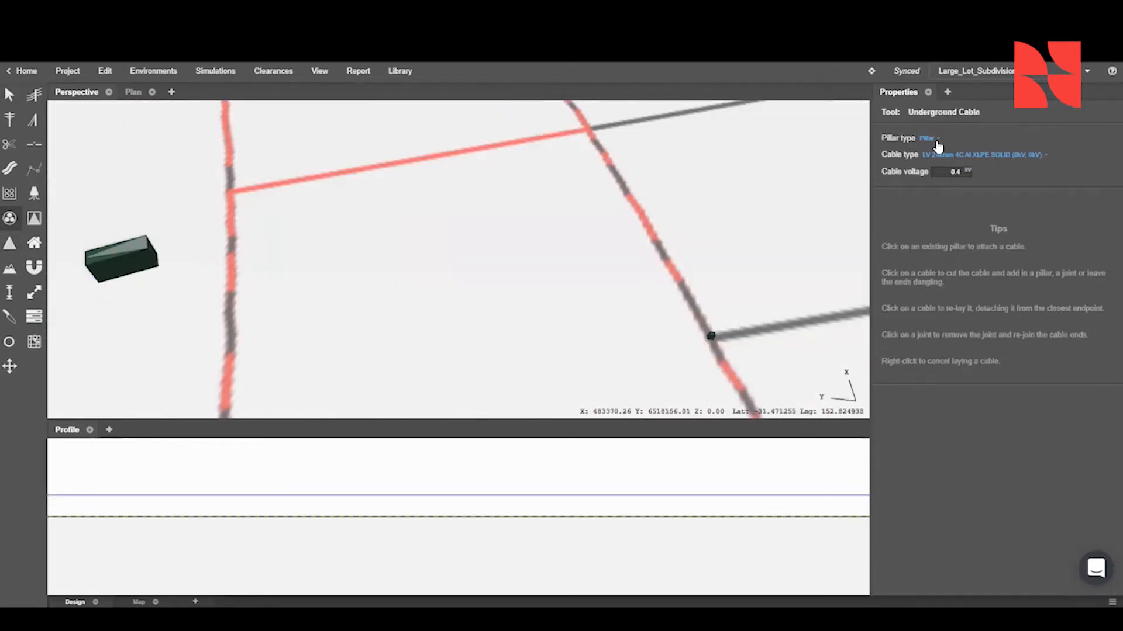
double_click(952, 172)
left_click(117, 258)
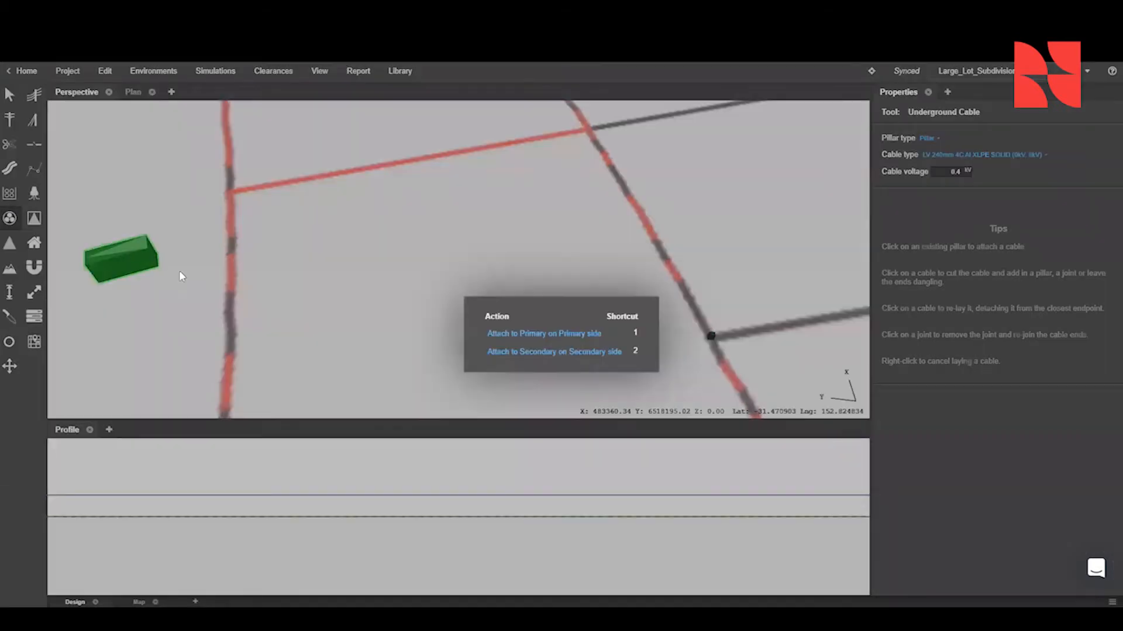
left_click(525, 352)
left_click(712, 307)
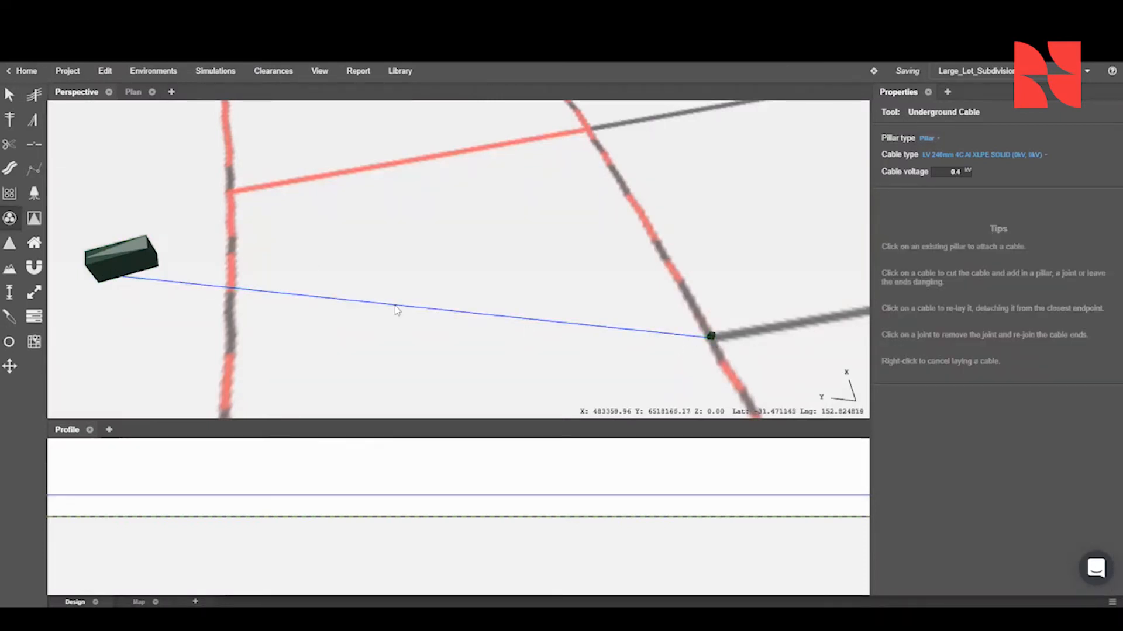
- Draw two trenches with the 1x1 150mm conduit preset, one across Ashlar Pkwy and one about 10 m along the lot frontage to the pillar
left_click(10, 170)
left_click(932, 149)
left_click(921, 173)
left_click(232, 260)
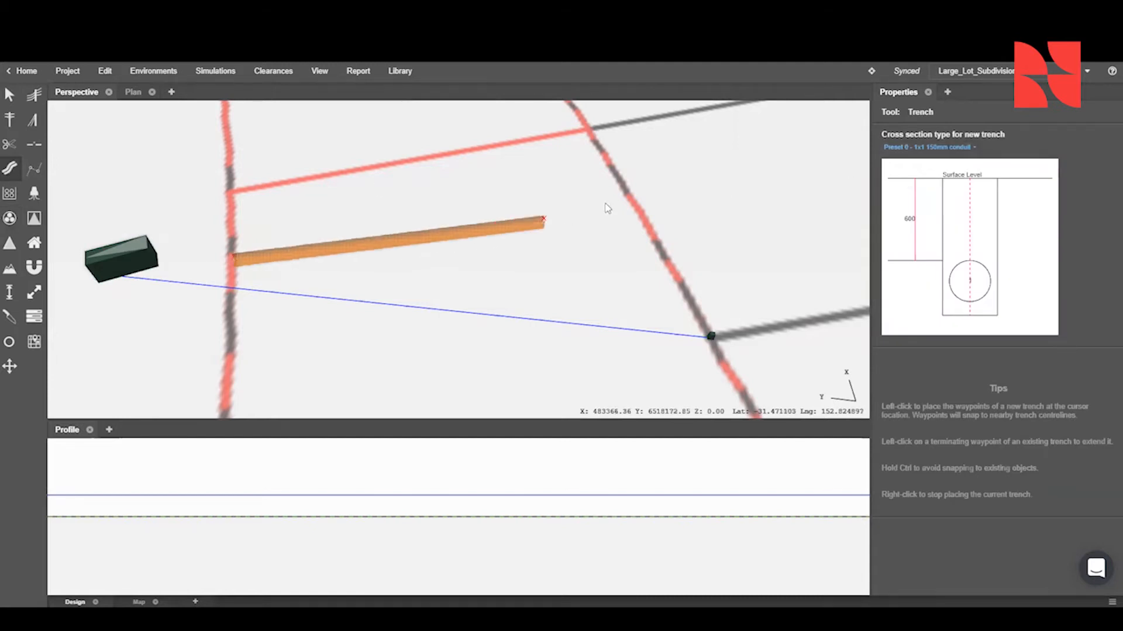
left_click(624, 193)
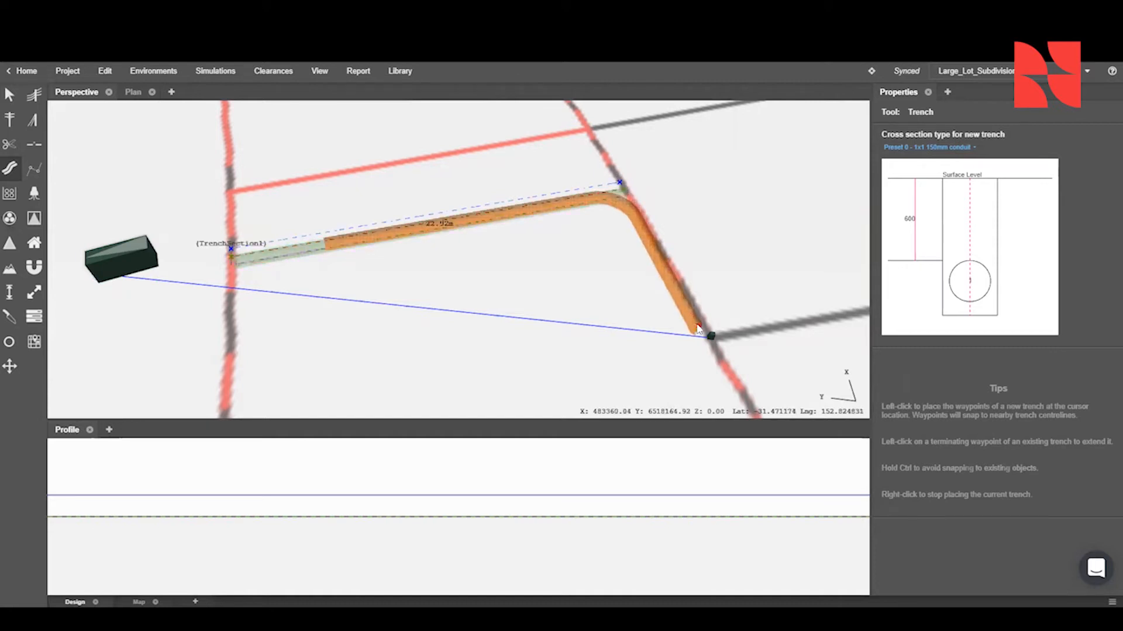
right_click(697, 325)
left_click(704, 333)
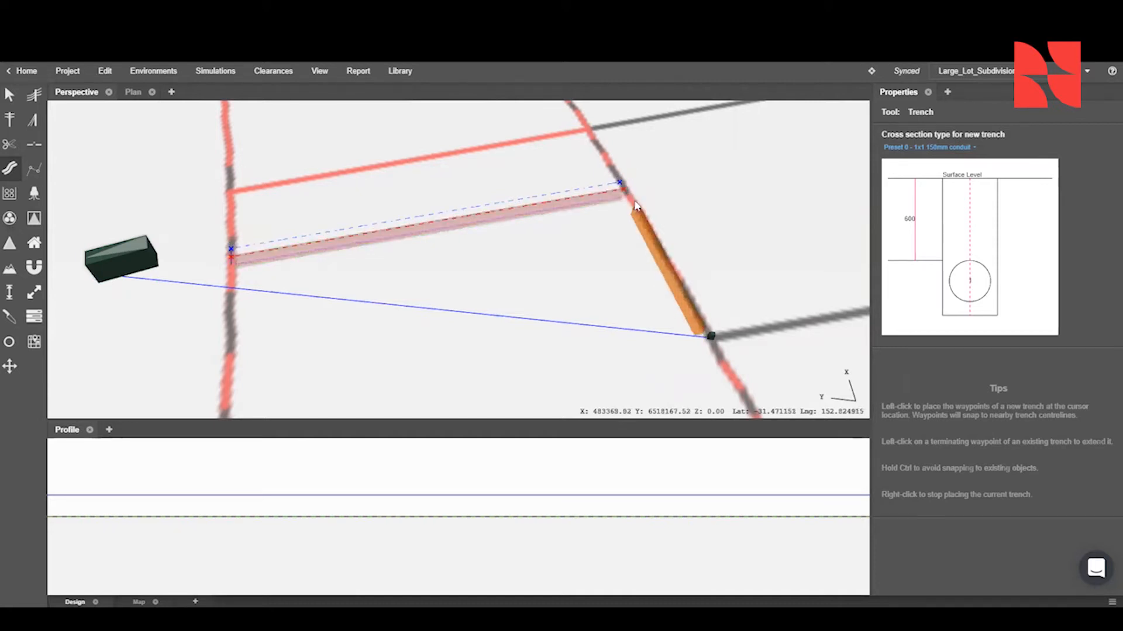
left_click(622, 188)
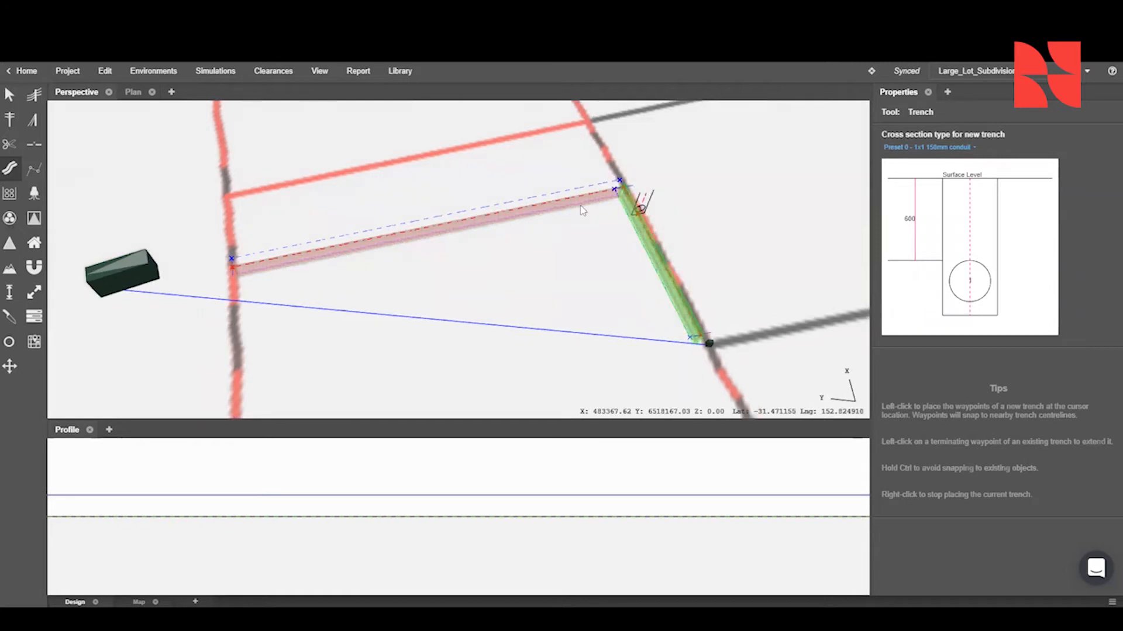
- Add two cable placement entries to the substation-to-pillar cable and assign them to TrenchSection1 and TrenchSection2
left_click(8, 94)
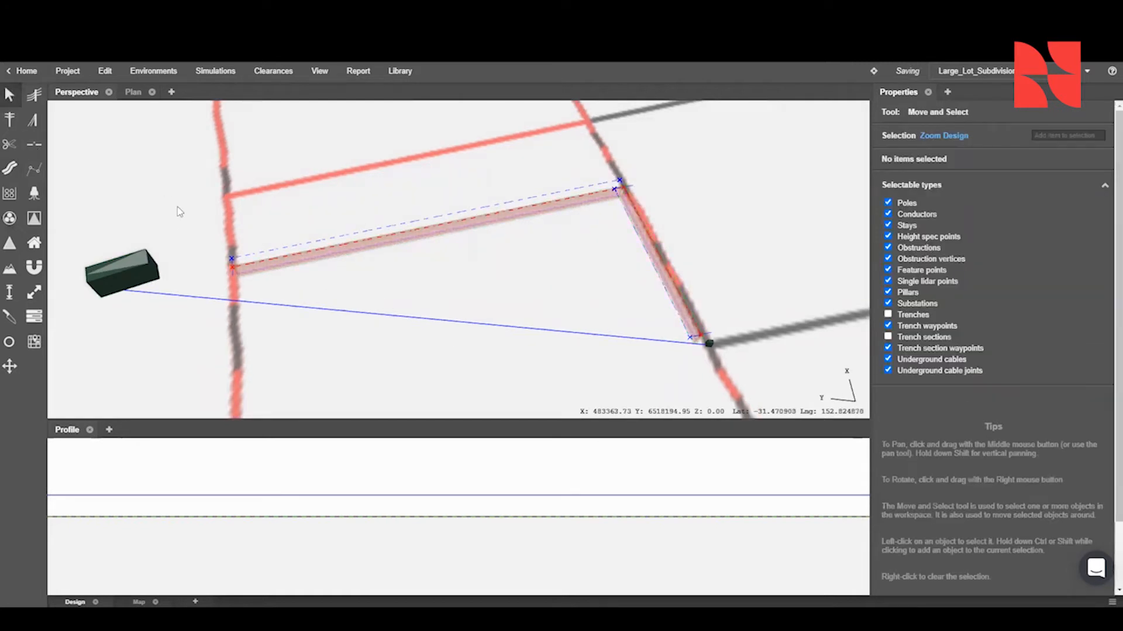
left_click(285, 310)
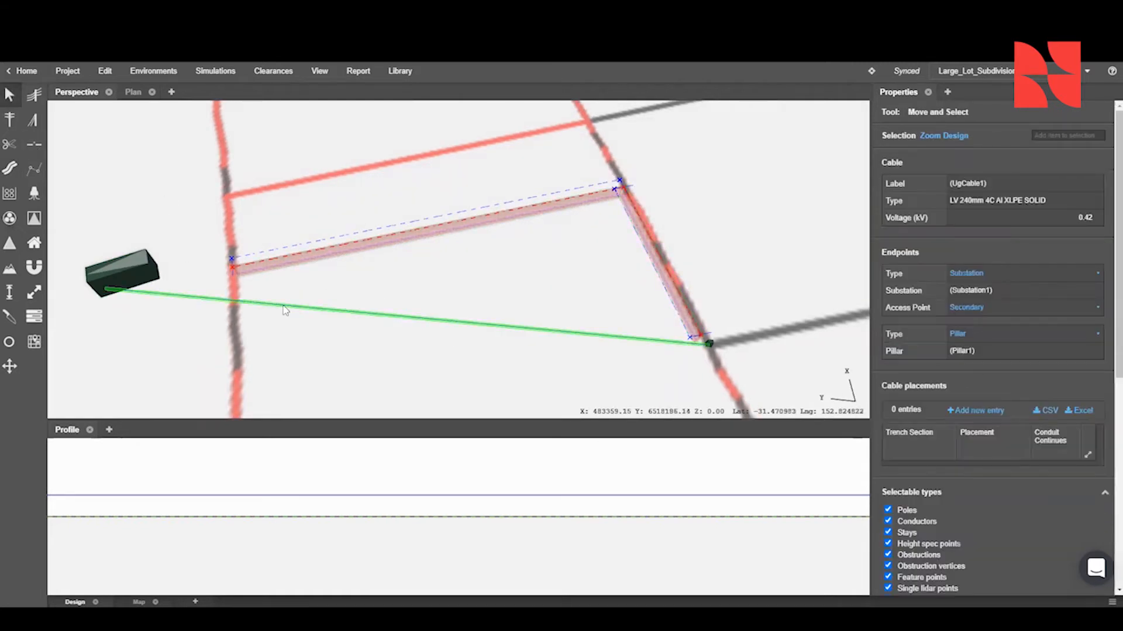
left_click(983, 411)
left_click(984, 410)
left_click(934, 467)
left_click(935, 481)
left_click(921, 478)
left_click(936, 504)
- Set the conduit placement to 1 for both of the cable's trench sections
left_click(988, 479)
left_click(990, 483)
left_click(992, 479)
left_click(992, 492)
middle_click_drag(590, 295, 514, 301)
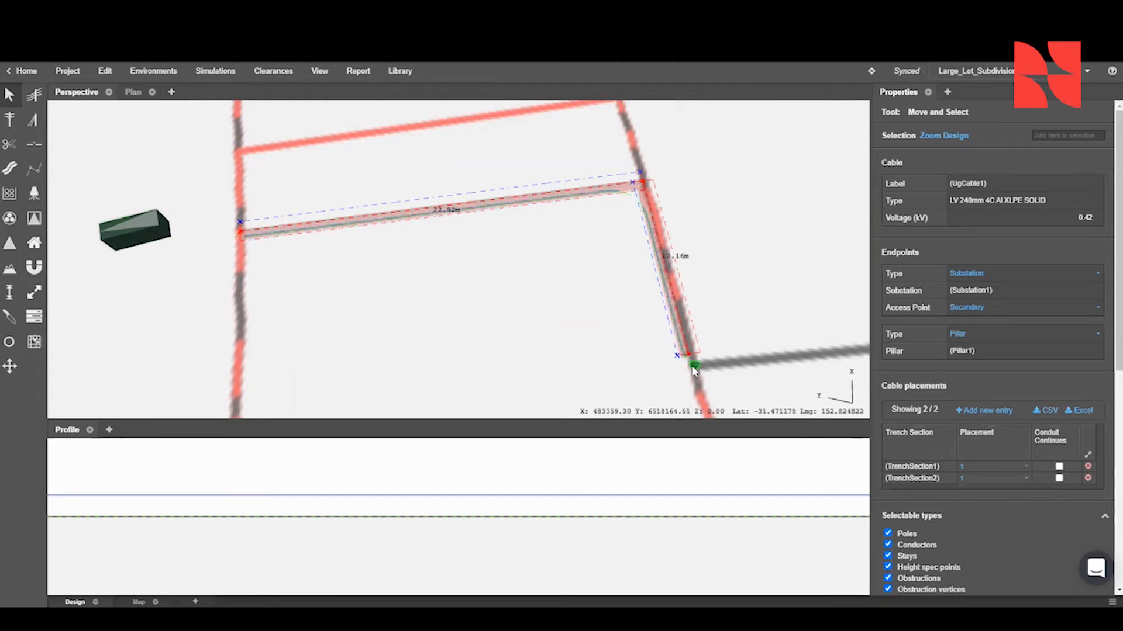
- Set the Trench tool to cross section type None for new trenches starting at the pillar on Neave's lot frontage
scroll(575, 275, "down", 1)
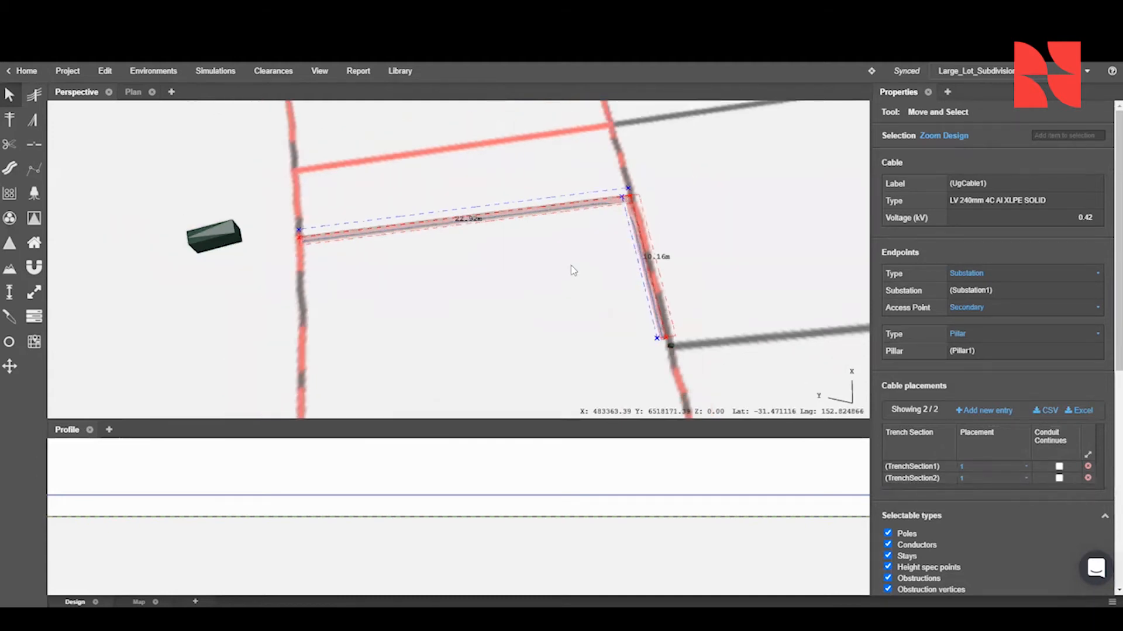
scroll(576, 265, "down", 3)
right_click_drag(579, 293, 481, 243)
left_click_drag(383, 351, 513, 188)
left_click_drag(134, 292, 346, 237)
scroll(348, 236, "down", 3)
left_click_drag(93, 352, 302, 276)
scroll(302, 277, "up", 3)
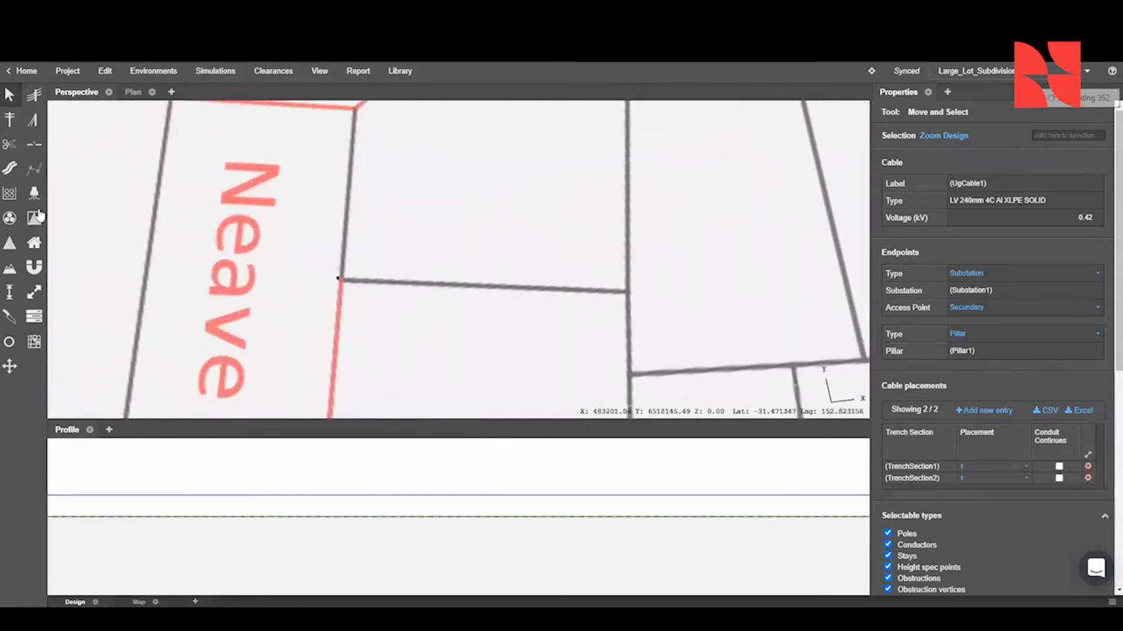
left_click(9, 169)
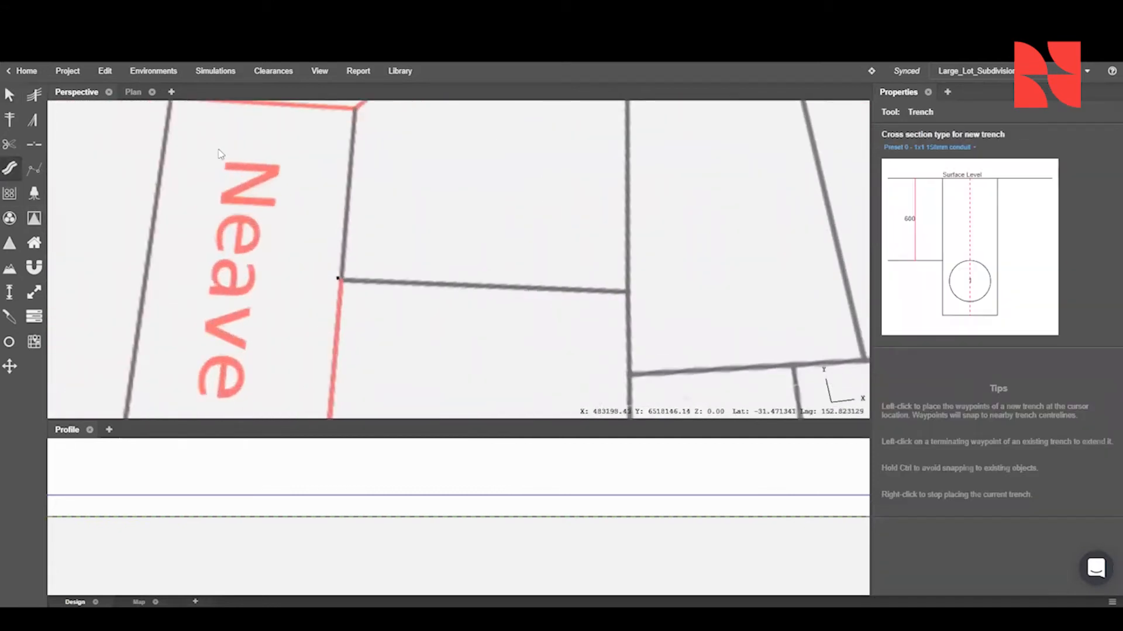
left_click(968, 149)
left_click(896, 160)
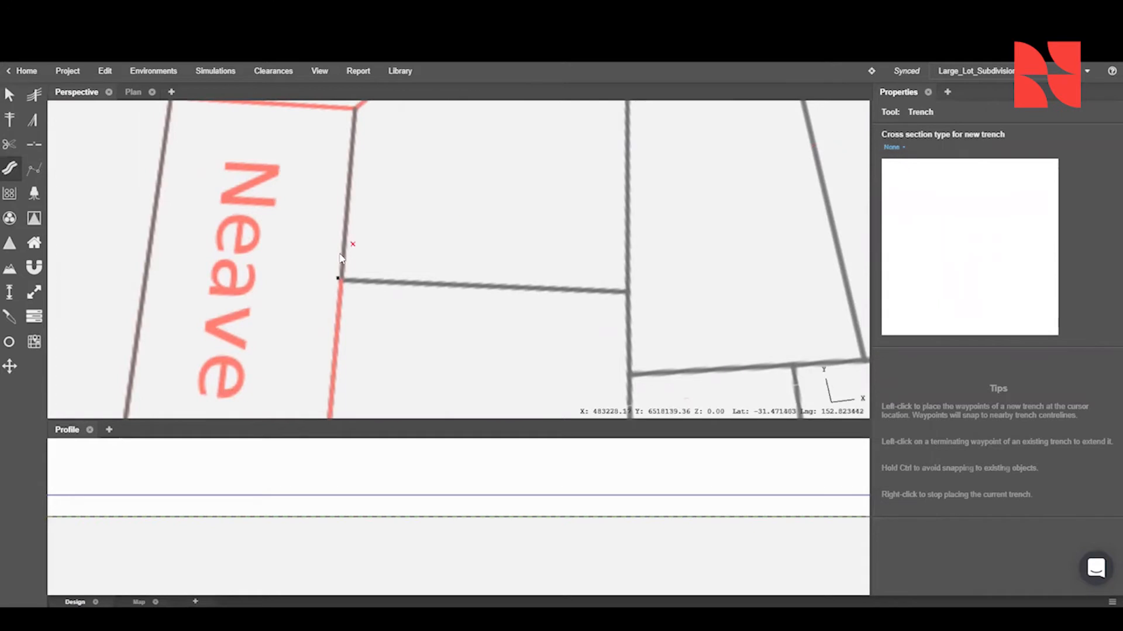
- Draw a trench from the Neave pillar around the corner and along the Ashlar Pkwy lot corners to the existing trench
scroll(341, 285, "up", 2)
scroll(367, 188, "down", 2)
middle_click_drag(368, 188, 328, 348)
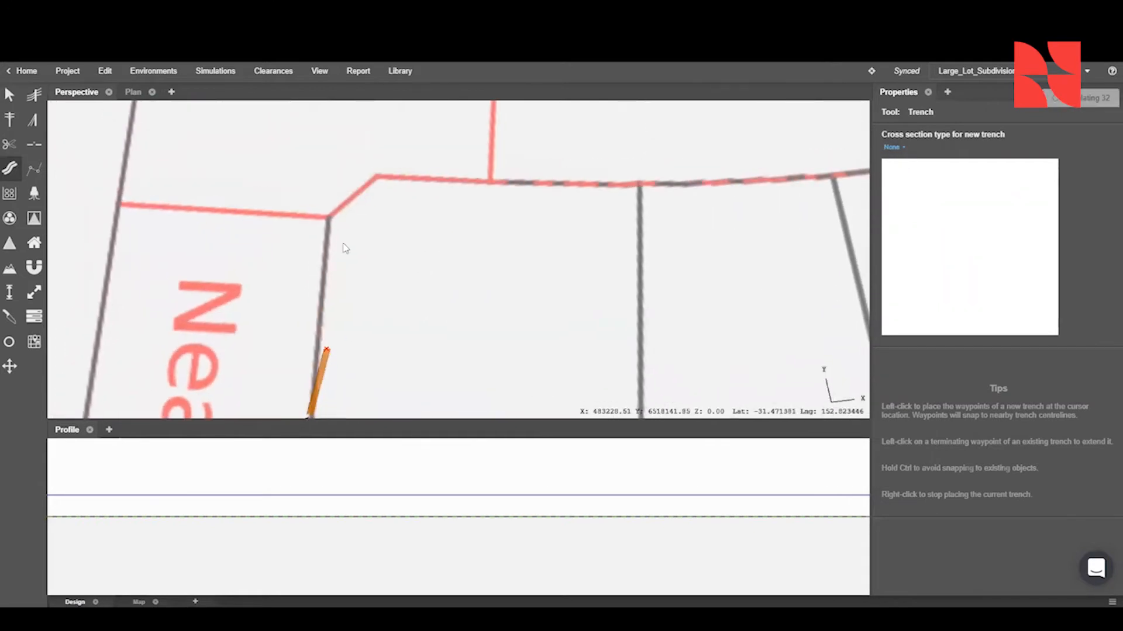
left_click(328, 218)
left_click(379, 176)
left_click(639, 184)
left_click(833, 177)
middle_click_drag(830, 175, 172, 236)
left_click(344, 222)
left_click(518, 187)
scroll(518, 187, "down", 4)
left_click(562, 176)
left_click(610, 160)
left_click(657, 138)
right_click(696, 125)
- Draw a trench along the Murphy St lot frontages, with waypoints at the lot corners, as far as the Field St corner
scroll(696, 124, "down", 1)
scroll(572, 318, "up", 2)
left_click(386, 315)
left_click(446, 316)
left_click(513, 307)
left_click(592, 295)
left_click(675, 275)
left_click(728, 256)
middle_click_drag(731, 255, 475, 328)
left_click(529, 306)
left_click(581, 283)
left_click(629, 255)
left_click(670, 234)
left_click(677, 210)
- Continue the Murphy St trench up Field St and around the corner to the existing Ashlar Pkwy trench
middle_click_drag(673, 201, 689, 307)
left_click(640, 201)
left_click(592, 135)
left_click(576, 127)
left_click(530, 151)
left_click(513, 161)
right_click(550, 176)
- Draw a trench about 16 m long across Field St near Ashlar Pkwy
scroll(564, 217, "down", 3)
scroll(547, 225, "up", 3)
left_click(442, 182)
left_click(495, 187)
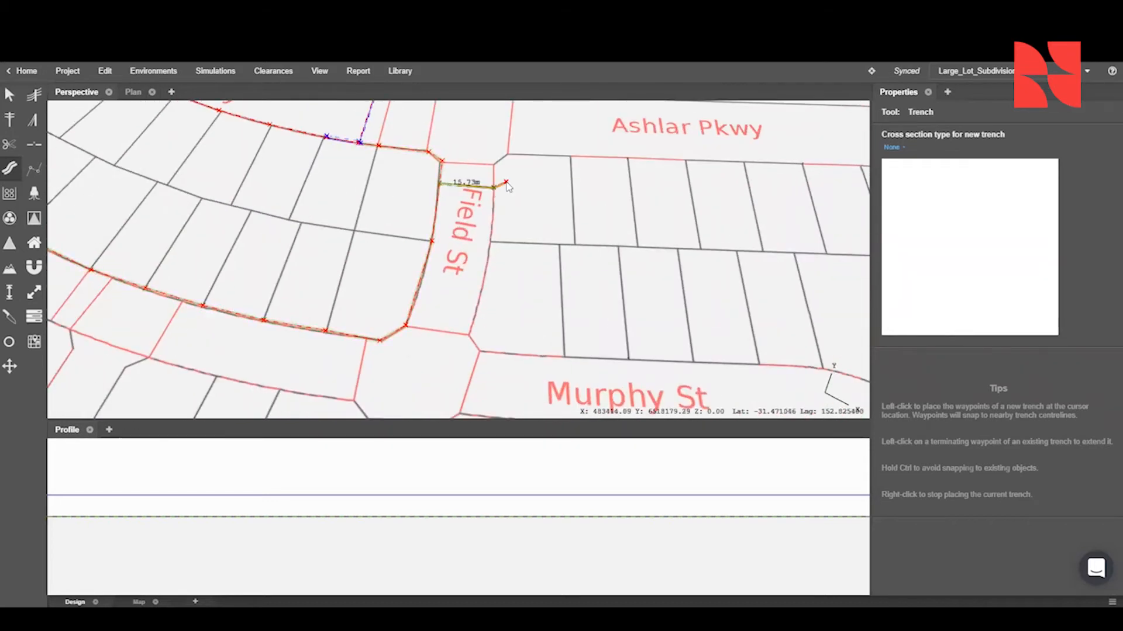
right_click(508, 183)
- Draw a trench about 14 m long across Lancet Ave near Ashlar Pkwy
middle_click_drag(794, 206, 509, 178)
left_click(708, 184)
left_click(656, 177)
right_click(656, 176)
- Draw a trench from the Lancet Ave corner along the Ashlar Pkwy lot frontages to the Field St crossing
left_click(654, 148)
left_click(638, 136)
left_click(578, 135)
left_click(522, 133)
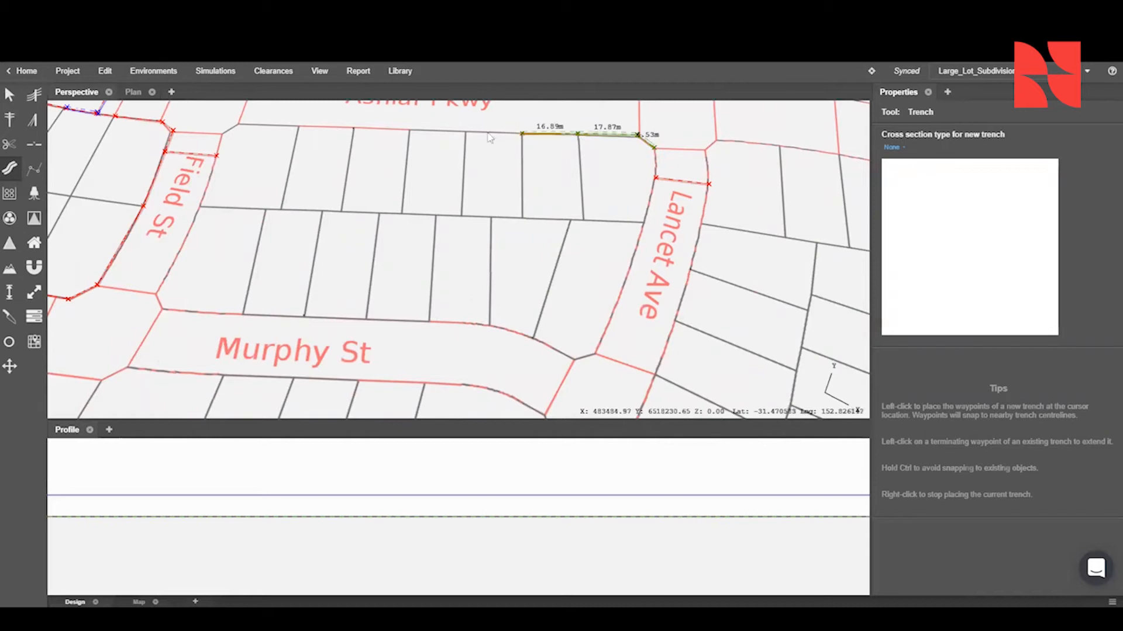
left_click(466, 132)
left_click(408, 129)
left_click(217, 155)
- Extend the trench down Field St and along the Murphy St lot frontages to the Lancet Ave corner
left_click(200, 205)
left_click(155, 292)
left_click(161, 310)
left_click(241, 316)
left_click(365, 321)
left_click(429, 324)
left_click(489, 325)
left_click(534, 338)
left_click(574, 360)
- Close the trench loop by running it up Lancet Ave to the Ashlar Pkwy corner
left_click(595, 353)
left_click(646, 221)
left_click(656, 177)
left_click(655, 148)
right_click(662, 156)
- Extend the Lancet Ave crossing trench down the opposite lot frontages, with waypoints at the lot corners, past Murphy St
left_click(709, 184)
left_click(702, 224)
left_click(690, 269)
left_click(675, 320)
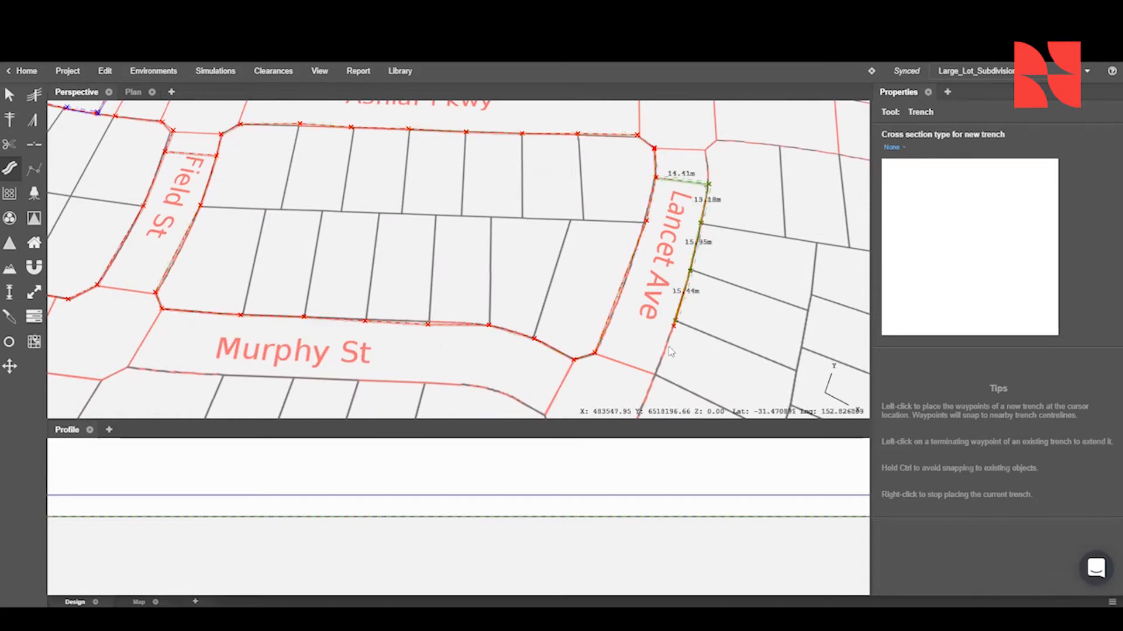
scroll(669, 351, "down", 3)
middle_click_drag(669, 351, 613, 196)
left_click(604, 213)
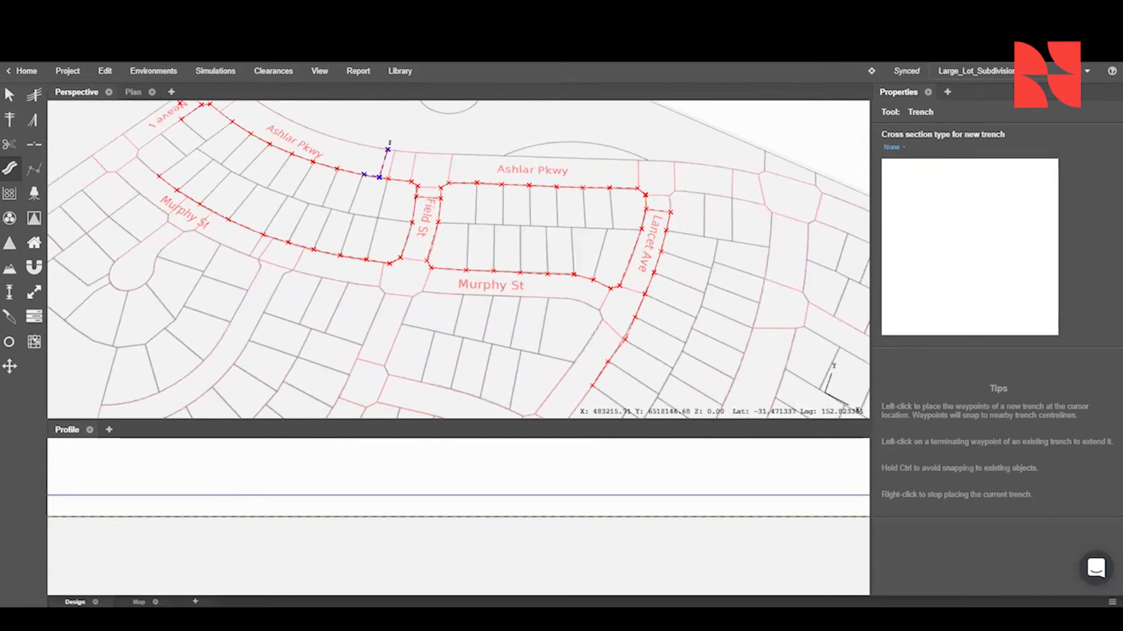
- Place a trench section with the 1x1 150mm conduit preset along the first lots of the Murphy St trench, ending at the pillar
left_click(9, 193)
left_click(928, 148)
left_click(930, 164)
scroll(166, 202, "up", 7)
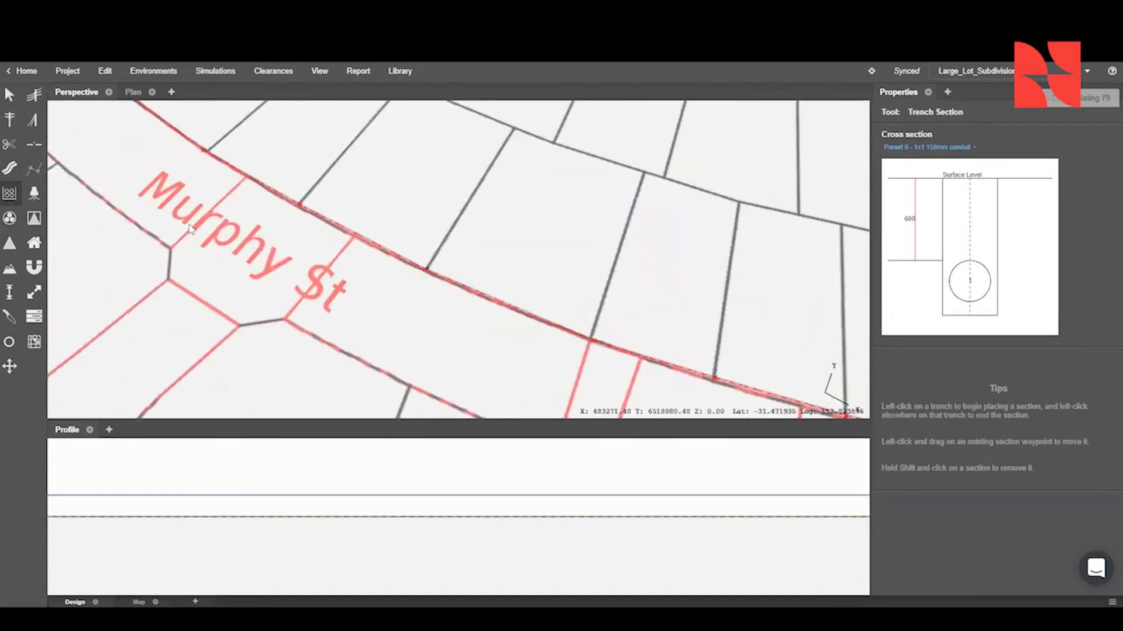
middle_click_drag(187, 225, 255, 259)
left_click(534, 222)
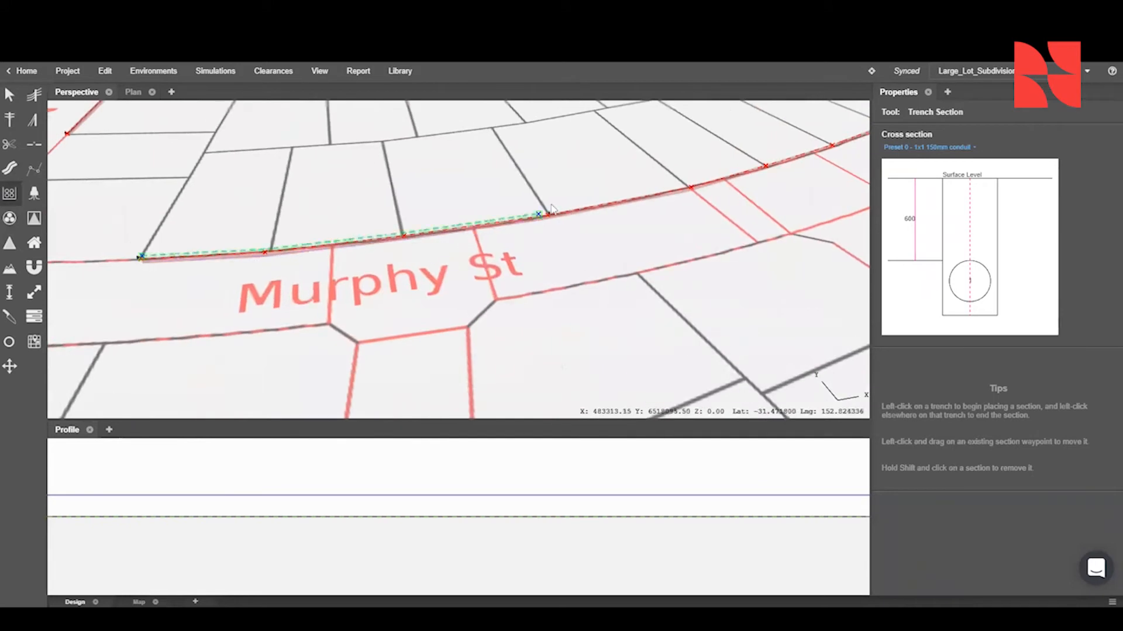
right_click_drag(544, 220, 349, 229)
scroll(351, 233, "up", 6)
key("Escape")
- Place a second 1x1 150mm conduit trench section along Murphy St from that pillar to the next pillar
left_click(11, 195)
left_click(377, 249)
scroll(496, 243, "down", 4)
middle_click_drag(496, 243, 117, 240)
left_click(499, 221)
key("Escape")
- Place a 1x1 150mm conduit section from the last Murphy St pillar up Field St and around to the Ashlar Pkwy junction
left_click(10, 194)
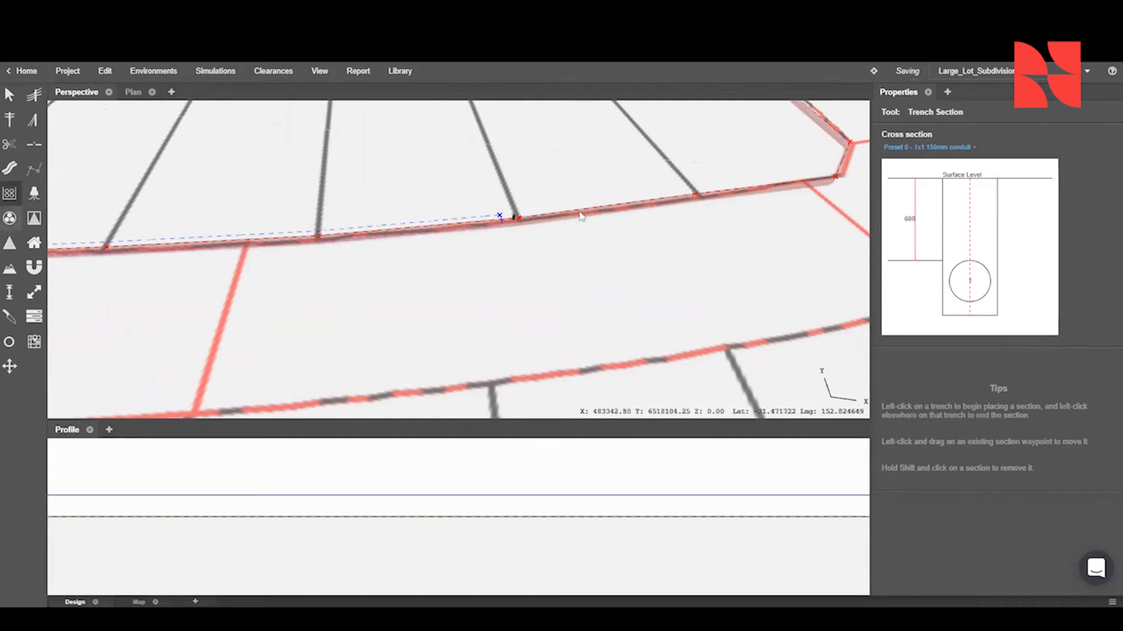
scroll(704, 197, "down", 5)
middle_click_drag(704, 197, 515, 301)
scroll(479, 186, "up", 5)
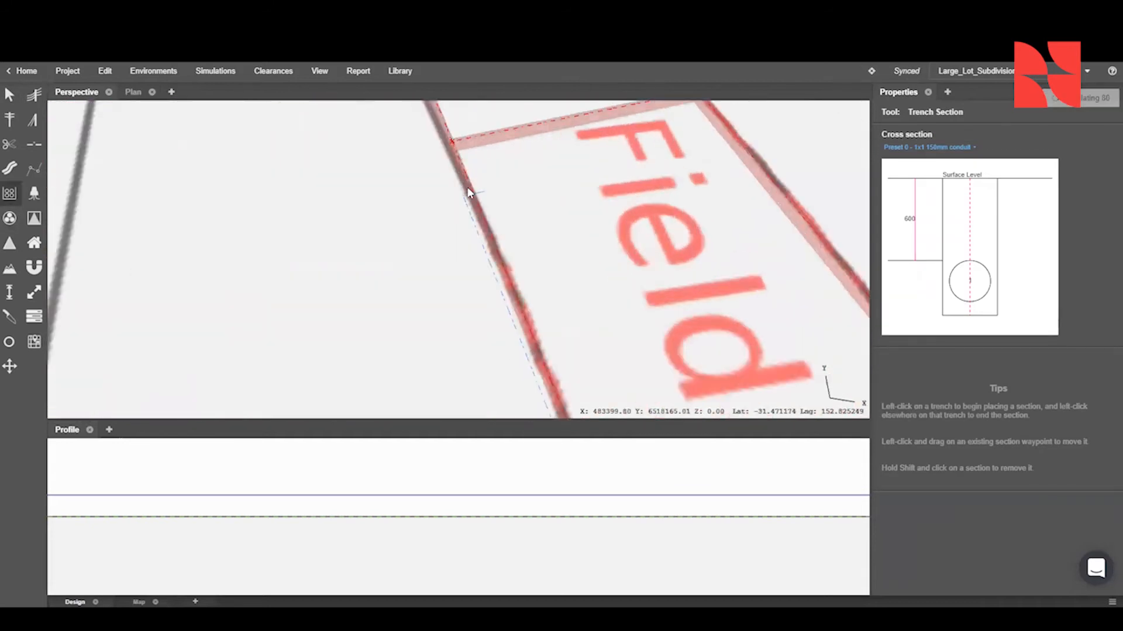
left_click(461, 174)
scroll(462, 173, "down", 3)
middle_click_drag(462, 176, 525, 300)
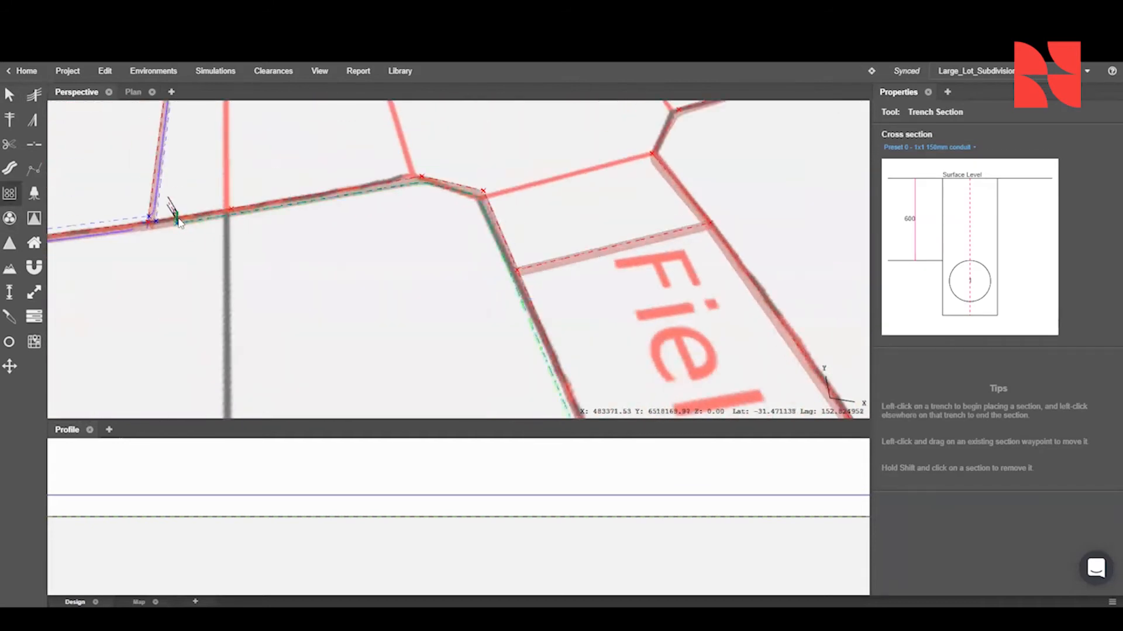
left_click(177, 220)
- Place a 1x1 150mm conduit trench section along Ashlar Pkwy from the first pillar to the next pillar towards Neave
middle_click_drag(177, 221, 589, 221)
scroll(383, 244, "up", 3)
middle_click_drag(383, 244, 731, 234)
left_click(9, 196)
left_click(459, 225)
scroll(458, 226, "down", 3)
middle_click_drag(526, 239, 831, 233)
left_click(328, 220)
- Place a 1x1 150mm conduit trench section from that Ashlar Pkwy pillar around the corner to the Neave pillar
left_click(262, 211)
middle_click_drag(261, 210, 650, 224)
scroll(651, 228, "down", 3)
middle_click_drag(146, 165, 389, 179)
left_click(177, 221)
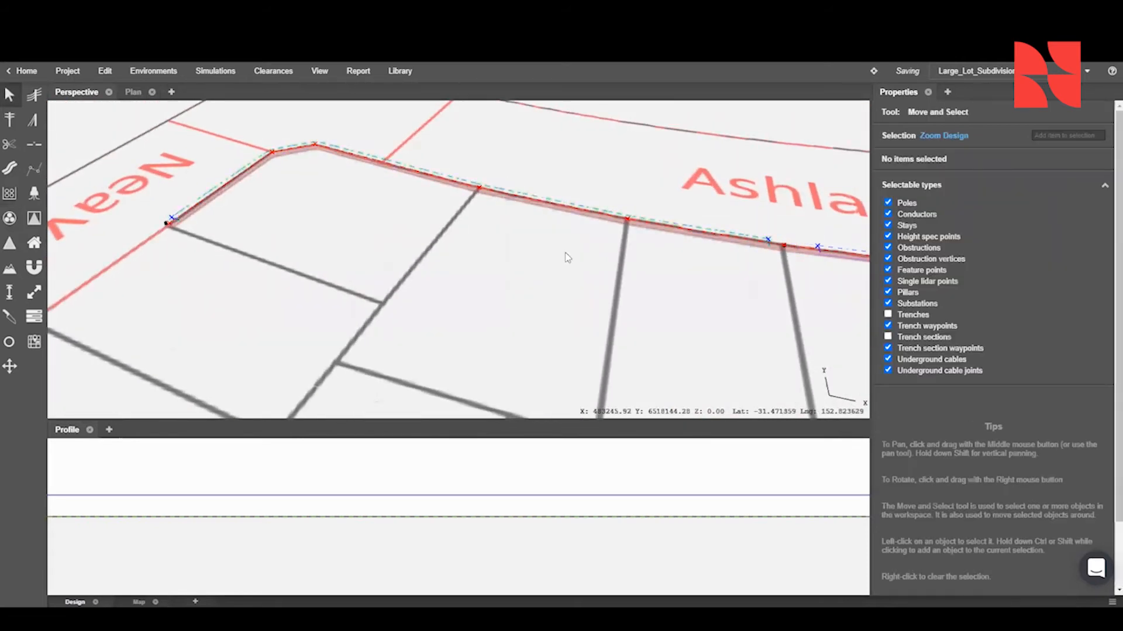
- Place a 1x1 150mm conduit trench section on the trench crossing Field St
scroll(459, 227, "down", 4)
middle_click_drag(682, 263, 180, 226)
scroll(599, 196, "up", 5)
left_click(10, 196)
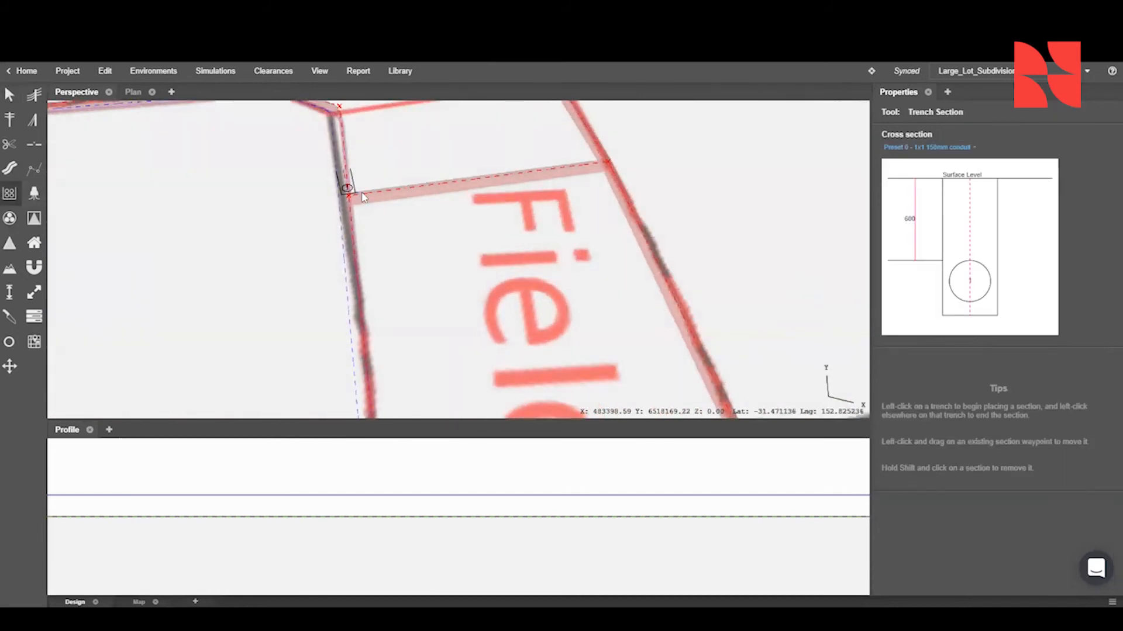
key("Escape")
left_click(10, 193)
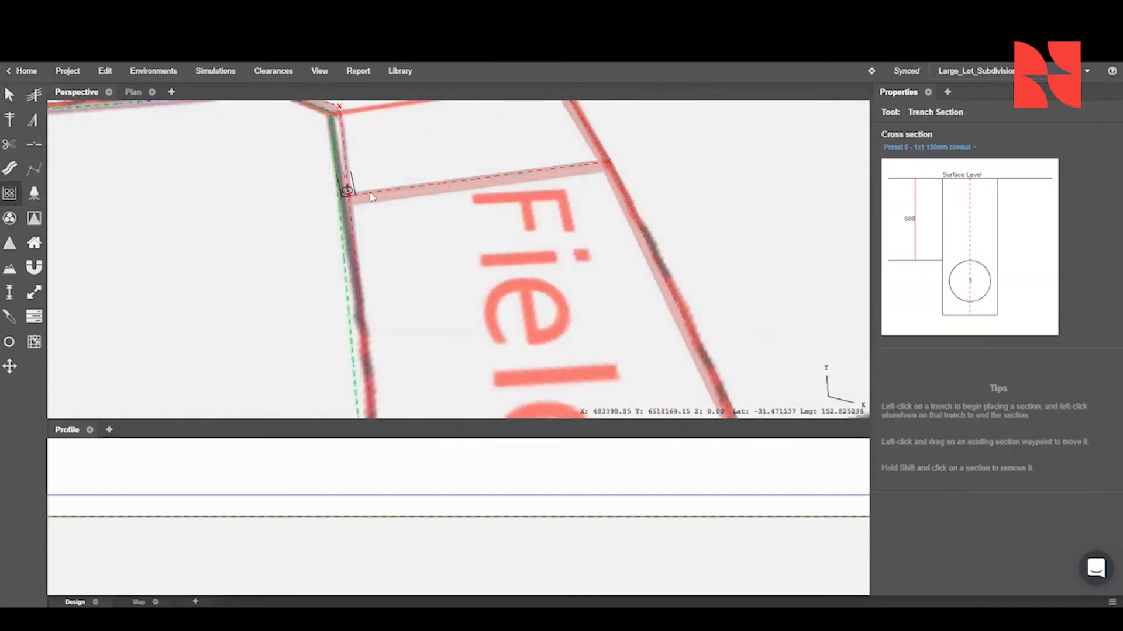
left_click(523, 177)
scroll(523, 177, "down", 4)
scroll(371, 228, "up", 2)
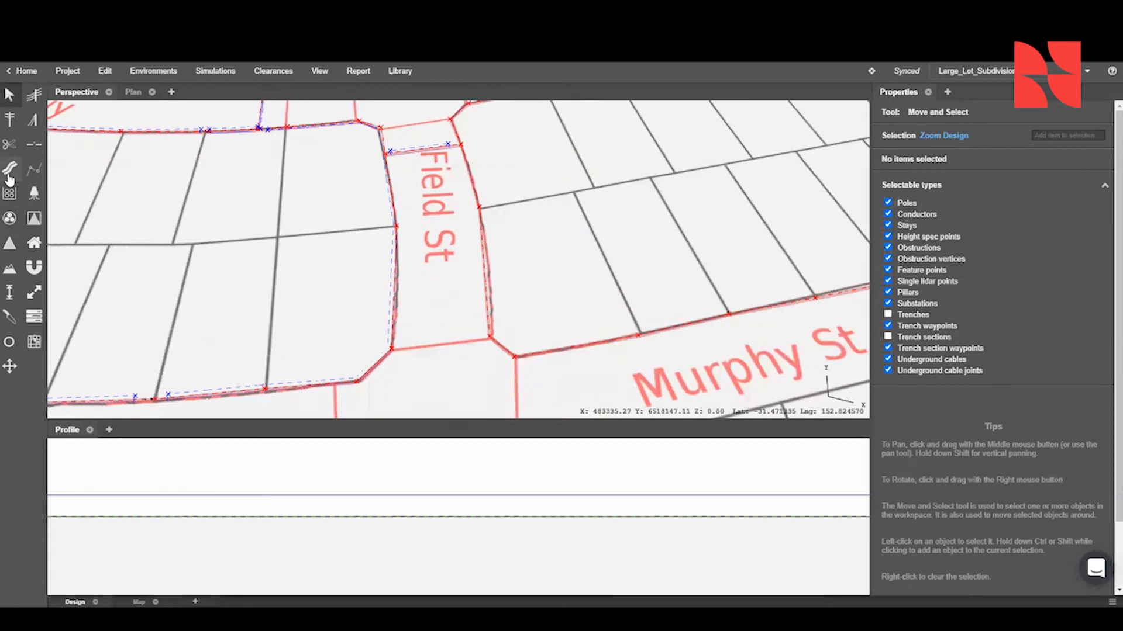
- Place 1x1 150mm conduit trench sections between pillars from the Field St crossing along Murphy St and up Lancet Ave
scroll(371, 228, "up", 2)
left_click(11, 193)
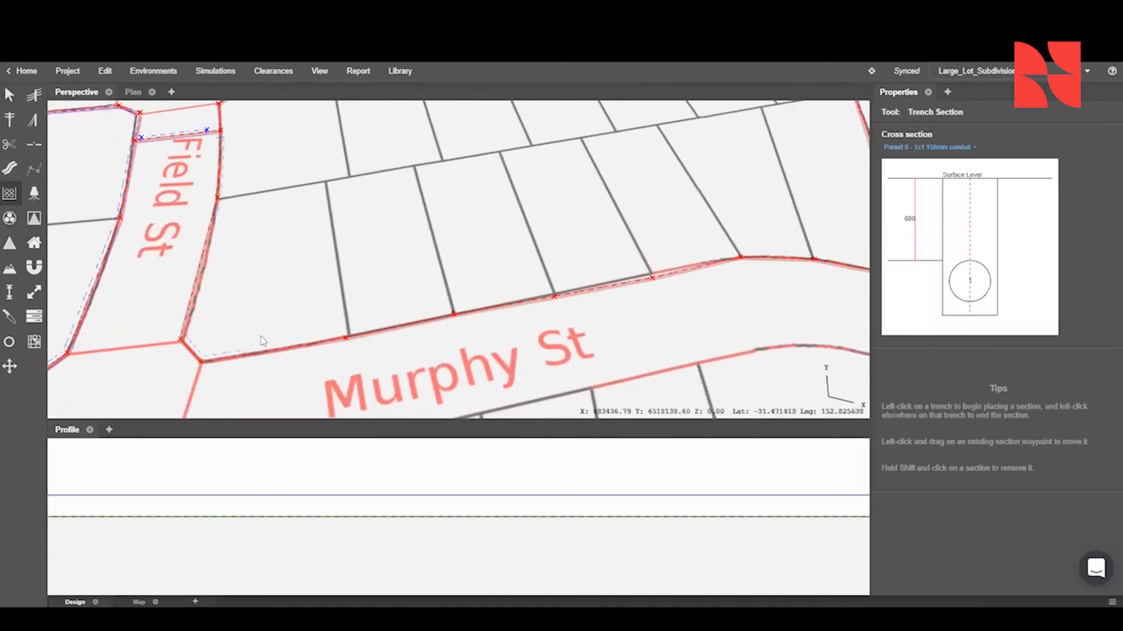
left_click(446, 316)
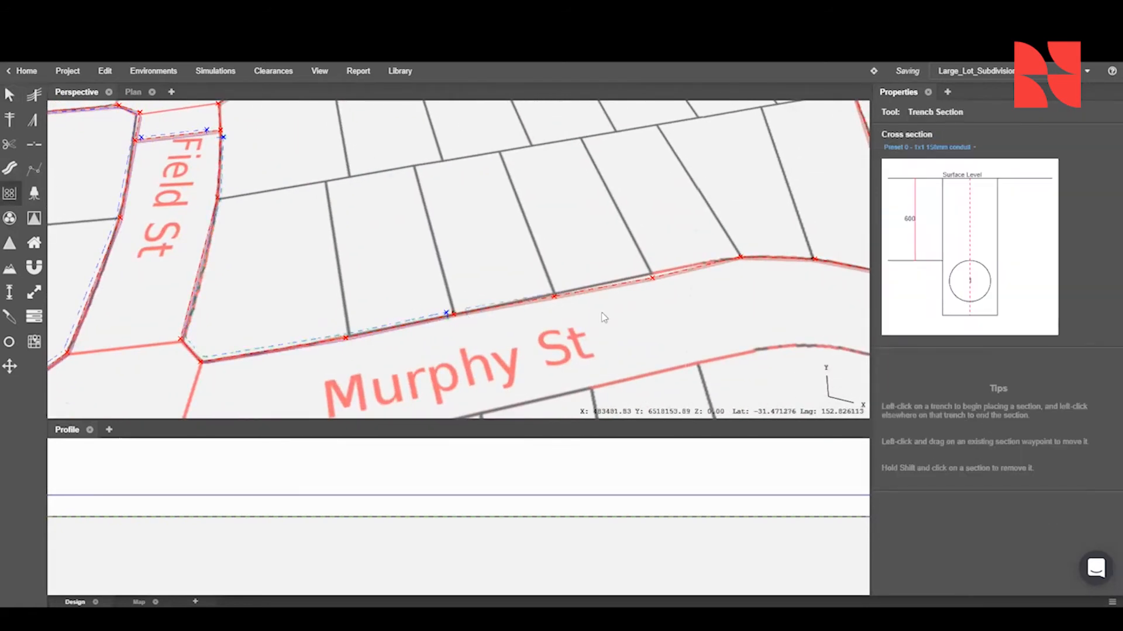
scroll(742, 259, "up", 4)
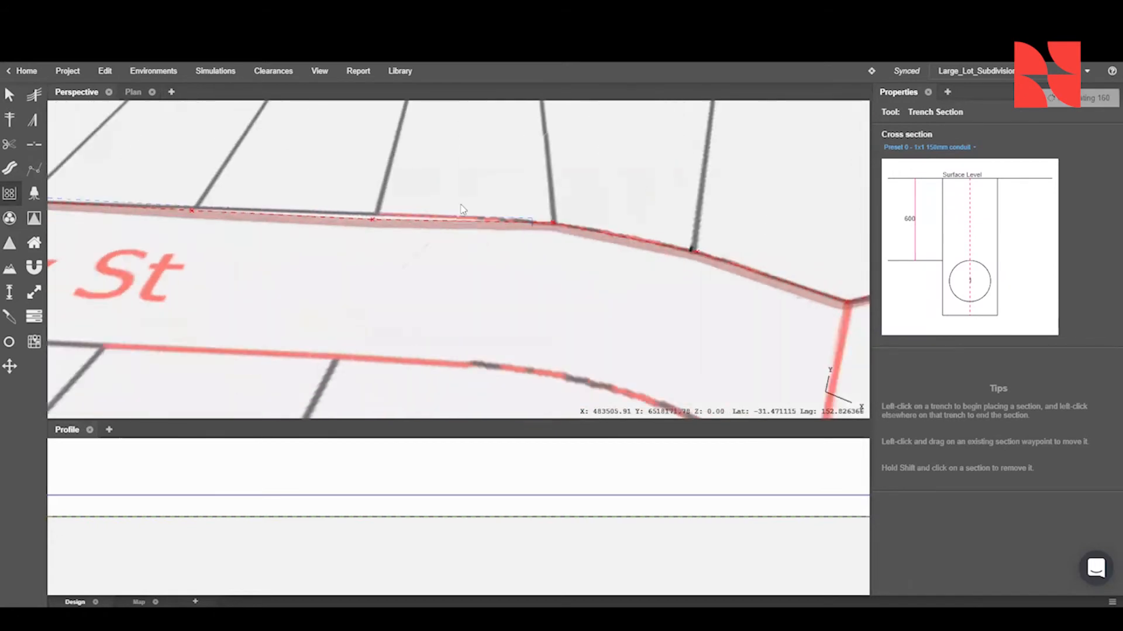
scroll(628, 245, "down", 3)
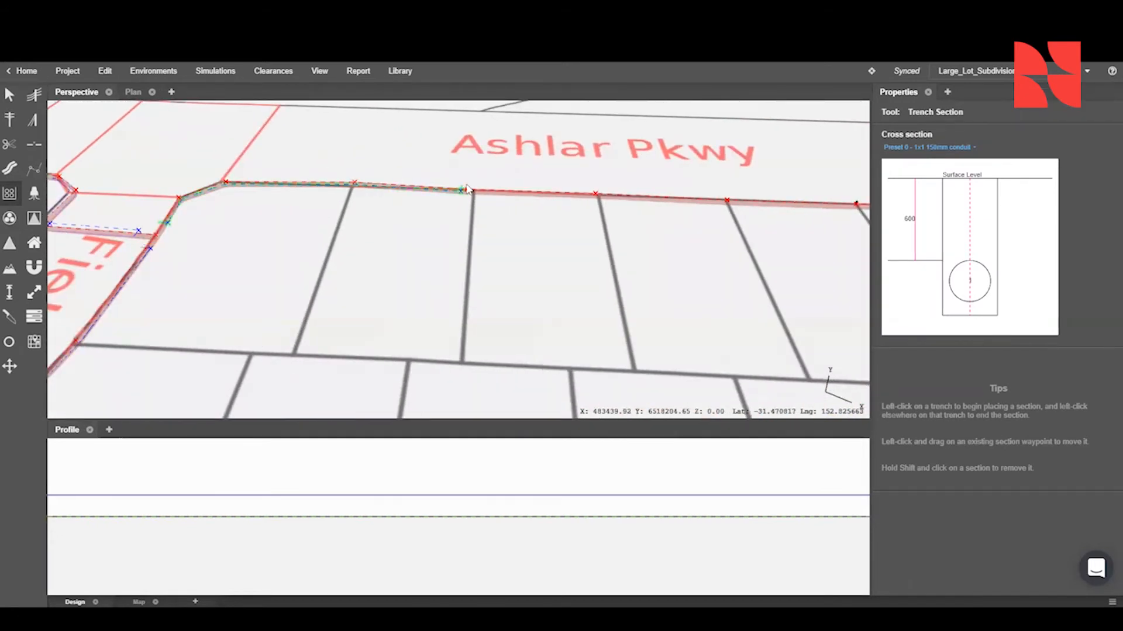
- Place 1x1 150mm conduit trench sections between the pillars along Ashlar Pkwy from Field St to the Lancet Ave corner
left_click(479, 189)
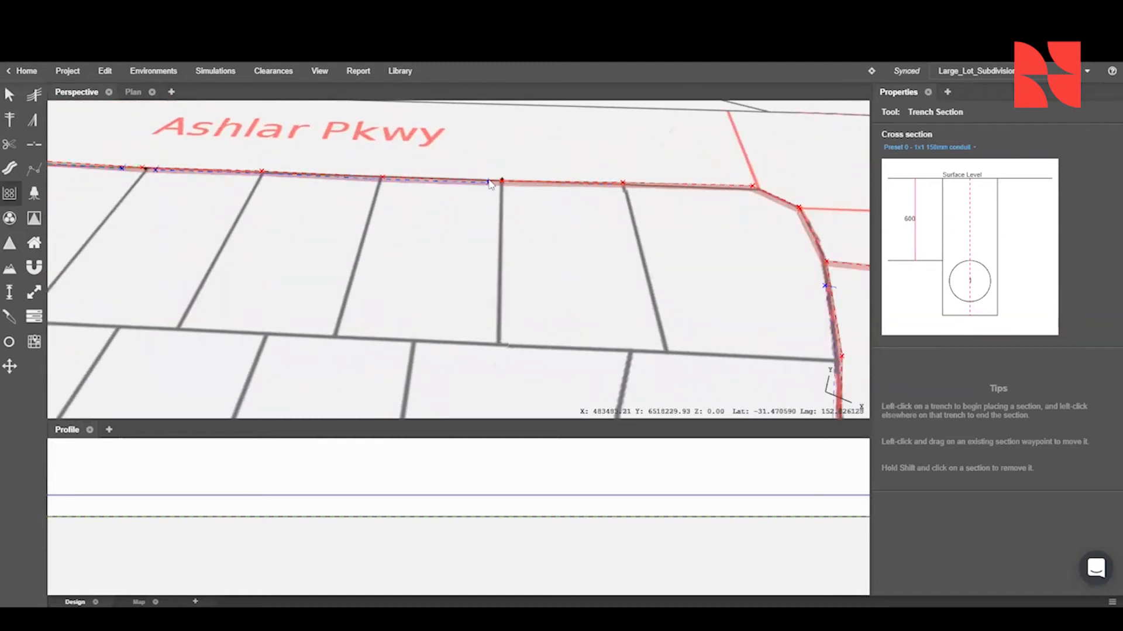
middle_click_drag(646, 229, 467, 219)
scroll(623, 266, "up", 3)
scroll(600, 235, "up", 3)
middle_click_drag(599, 235, 642, 280)
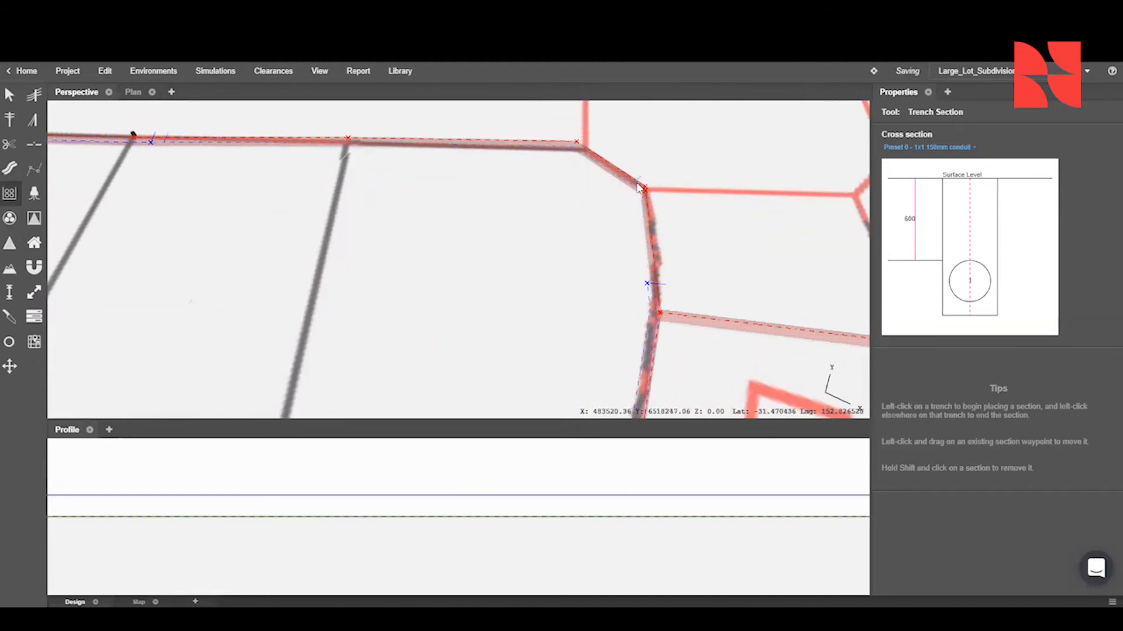
key("Escape")
- Place a 1x1 150mm conduit trench section on the trench crossing Lancet Ave
scroll(659, 242, "down", 2)
middle_click_drag(659, 242, 471, 228)
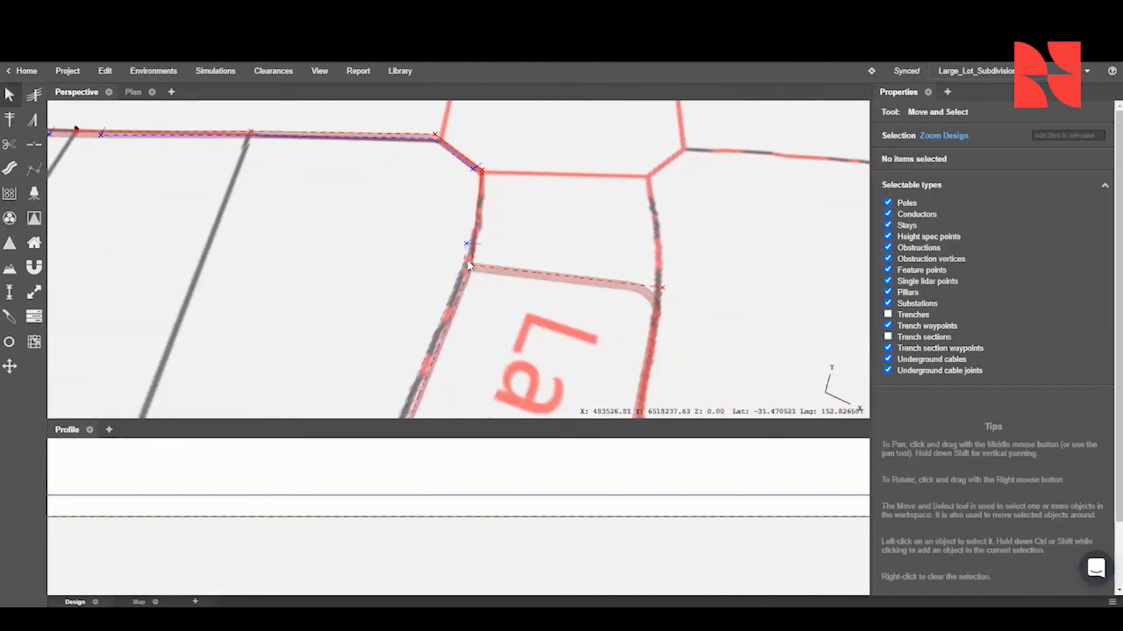
left_click(12, 197)
left_click(638, 287)
key("Escape")
- Place 1x1 150mm conduit trench sections between pillars down the far side of Lancet Ave from the crossing
left_click(10, 195)
left_click(658, 322)
scroll(644, 351, "down", 3)
middle_click_drag(645, 353, 516, 238)
left_click(511, 238)
middle_click_drag(315, 241, 611, 274)
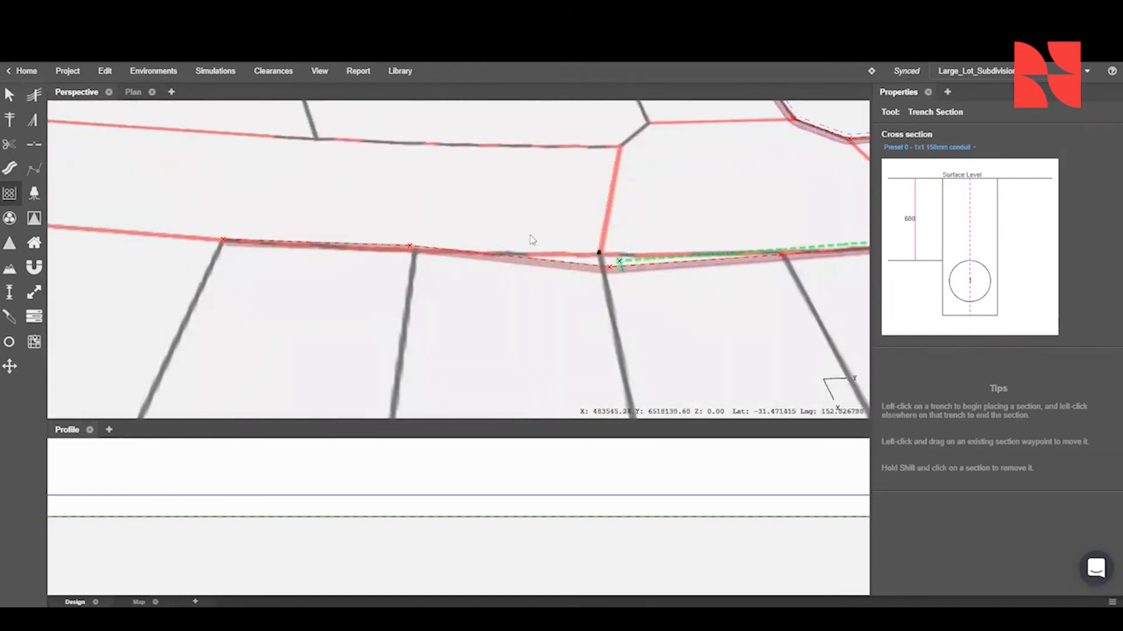
key("Escape")
- Move the misaligned trench waypoint by the lower Lancet Ave pillar onto the pillar at the lot boundary
scroll(602, 261, "up", 3)
left_click_drag(614, 272, 598, 248)
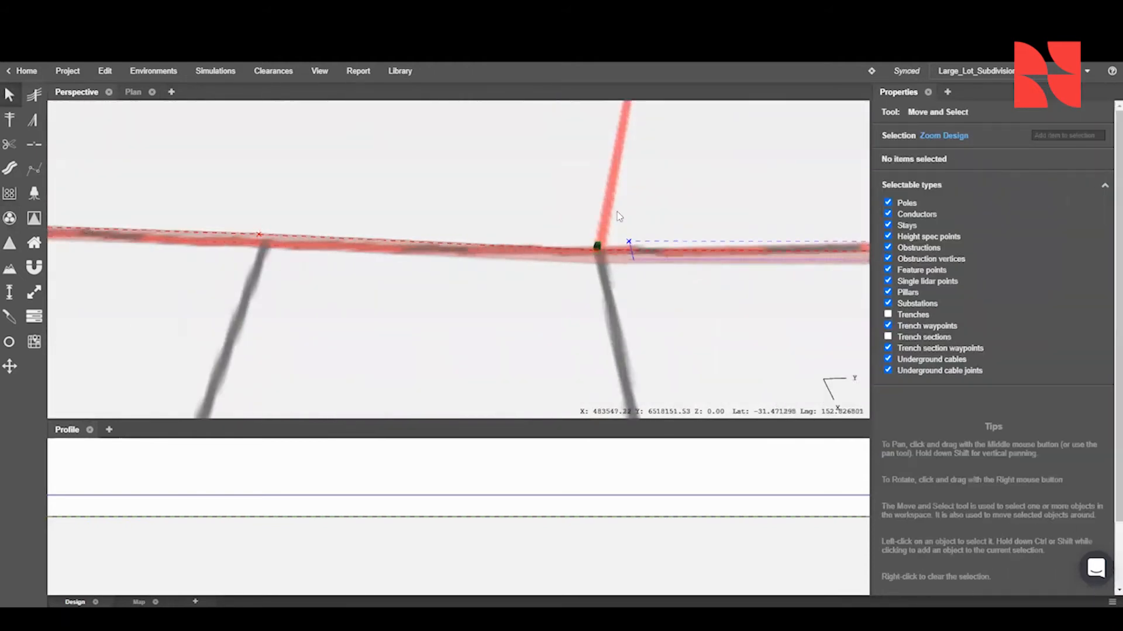
scroll(560, 189, "down", 2)
- Lay an LV 240mm 4C Al XLPE SOLID cable at 0.4 kV from the substation to the first Ashlar Pkwy pillar
scroll(488, 180, "down", 10)
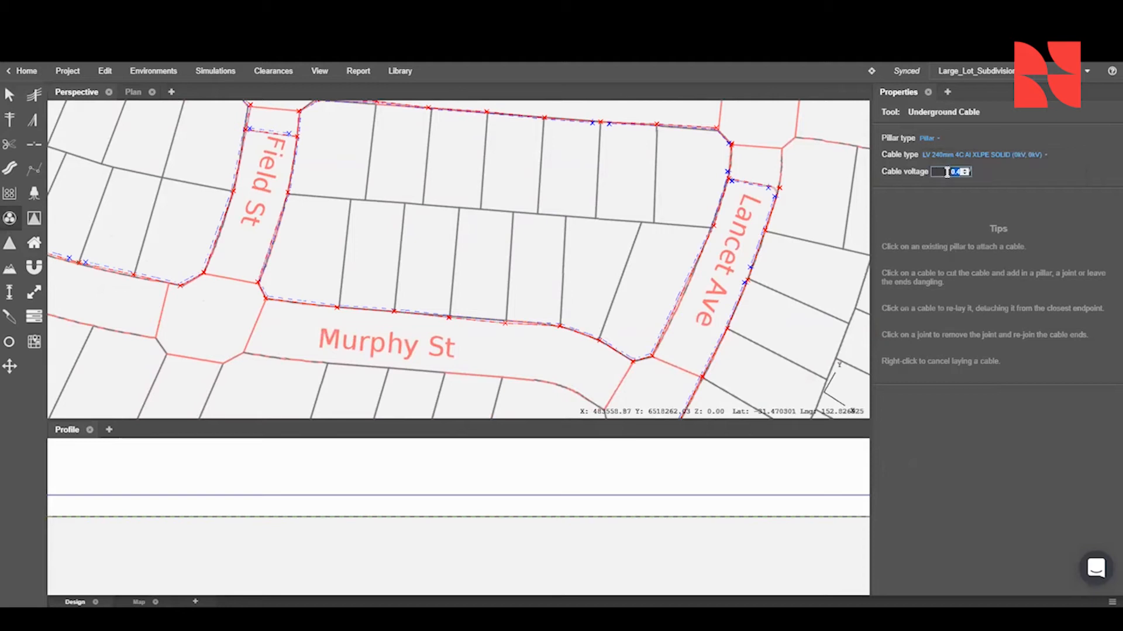
left_click(988, 205)
left_click_drag(235, 209, 512, 311)
left_click_drag(326, 228, 408, 304)
scroll(508, 223, "up", 5)
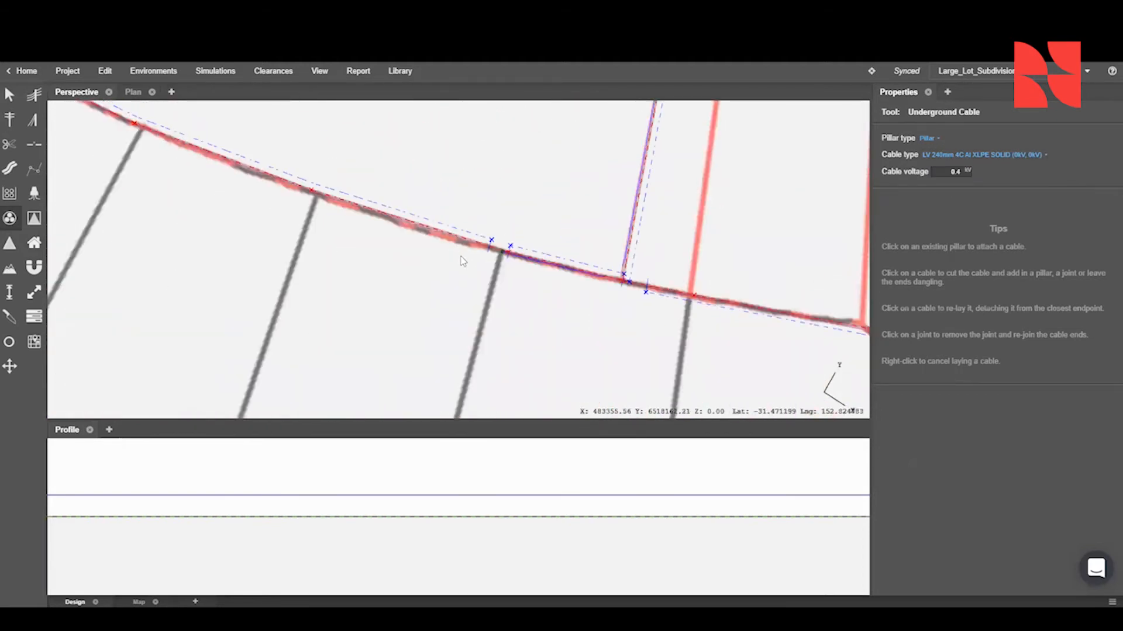
scroll(609, 251, "down", 3)
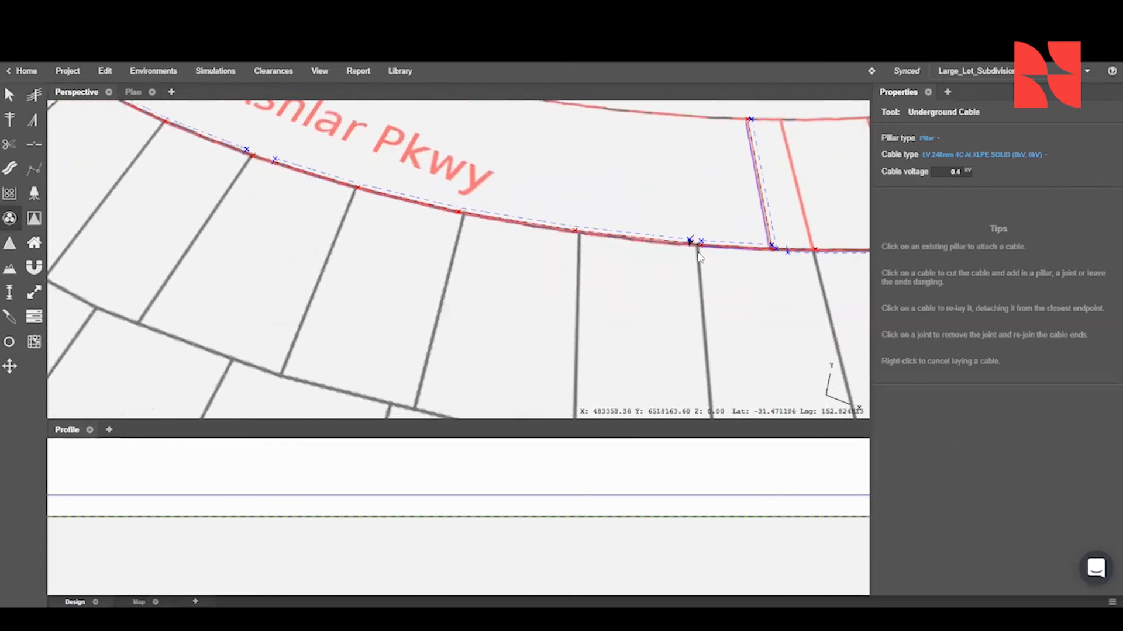
- Lay LV 240mm 4C cables westwards from the first Ashlar Pkwy pillar to the following pillars along the lot frontages
left_click(698, 248)
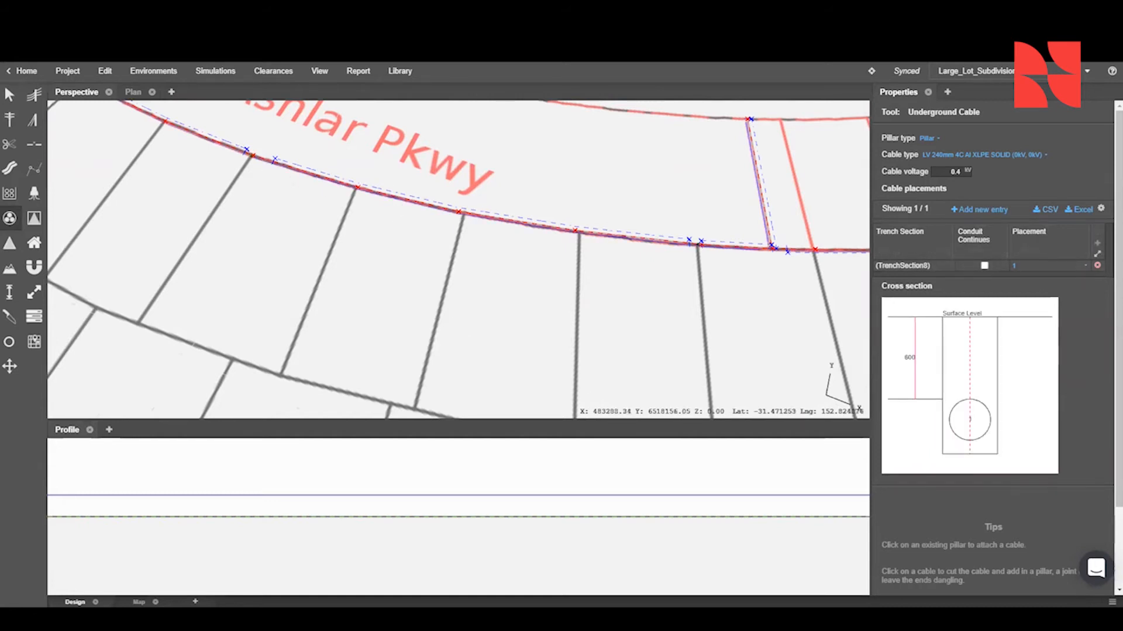
left_click_drag(255, 189, 495, 280)
scroll(489, 261, "up", 3)
right_click_drag(487, 258, 526, 262)
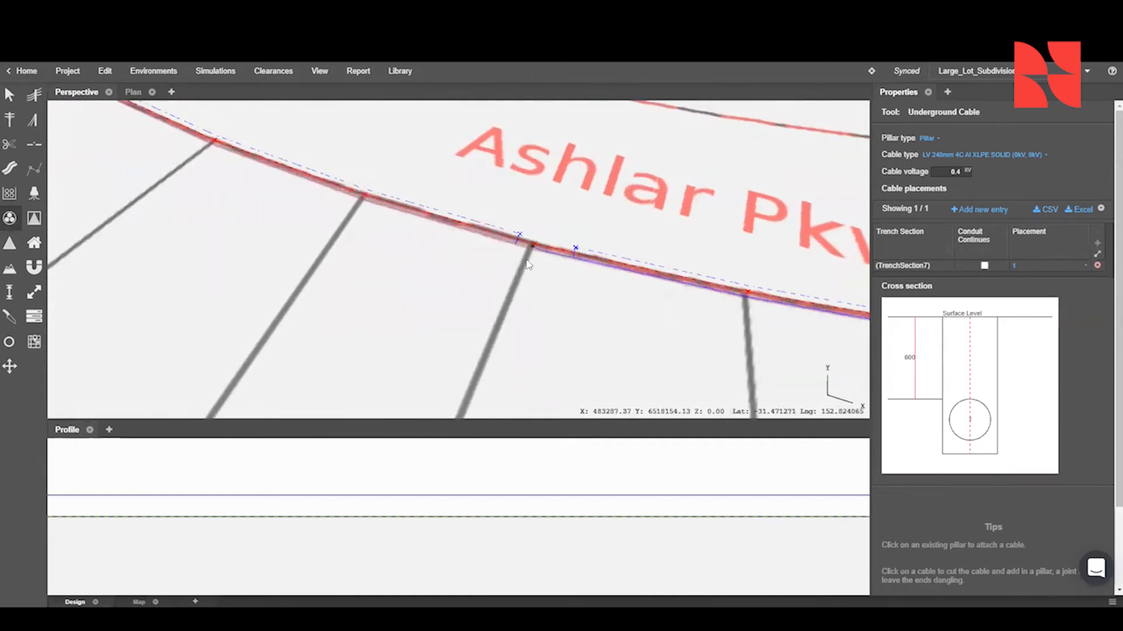
left_click(531, 245)
key("p")
scroll(533, 243, "up", 5)
scroll(338, 190, "down", 4)
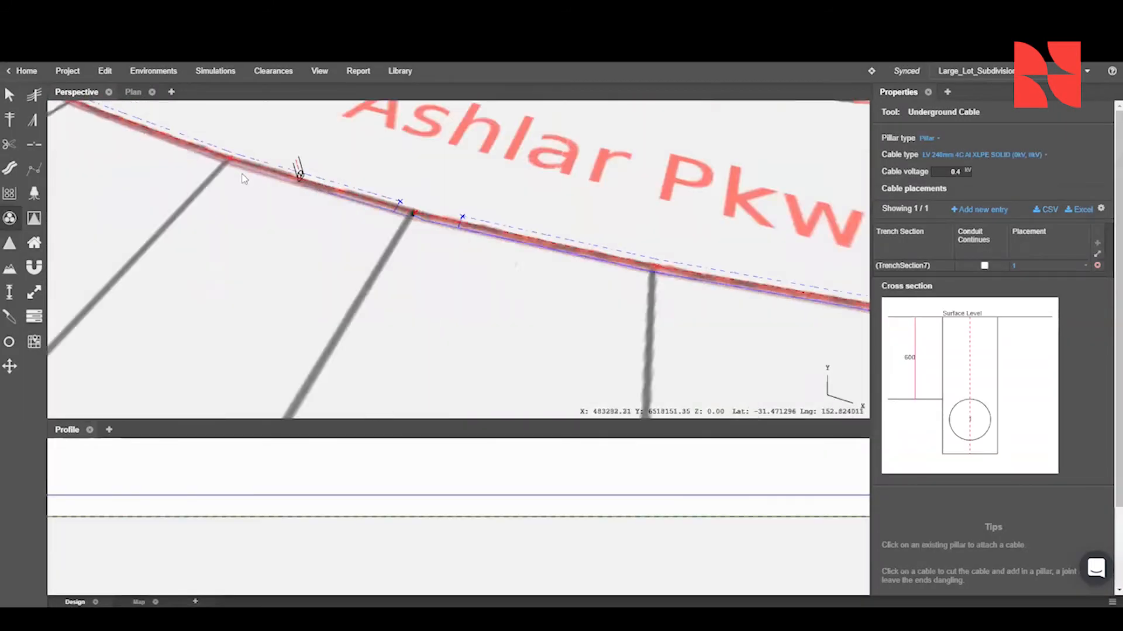
left_click_drag(298, 171, 747, 225)
left_click(177, 191)
- Lay LV 240mm 4C cables between the pillars along Murphy St
scroll(304, 255, "down", 4)
left_click_drag(628, 266, 213, 190)
scroll(208, 186, "up", 5)
left_click(250, 206)
left_click_drag(731, 334, 187, 158)
left_click(525, 261)
scroll(525, 260, "down", 4)
left_click_drag(687, 288, 298, 240)
left_click_drag(819, 275, 517, 272)
left_click(521, 273)
- Extend the LV 240mm 4C cable across Lancet Ave and down its far side between the pillars
left_click_drag(775, 187, 433, 351)
scroll(411, 259, "up", 4)
scroll(412, 259, "down", 2)
left_click_drag(411, 259, 425, 362)
left_click(373, 143)
left_click(556, 351)
left_click(376, 144)
left_click(555, 351)
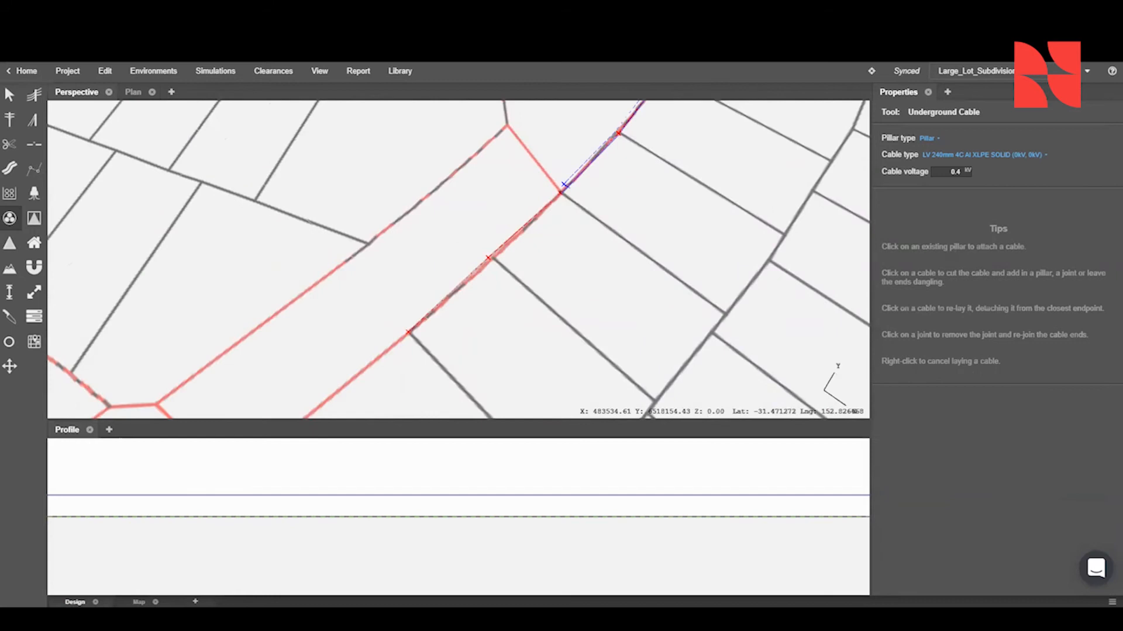
- Show the cable network in plan and add a Voltage Drop report with its pillar labels
left_click(133, 91)
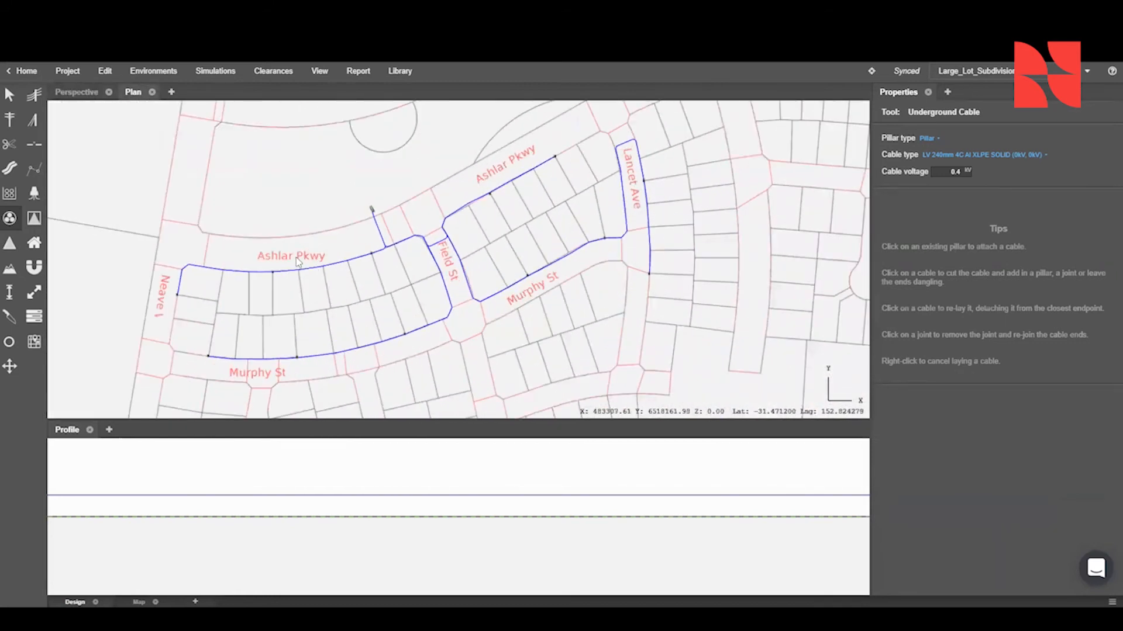
left_click(110, 430)
left_click(514, 529)
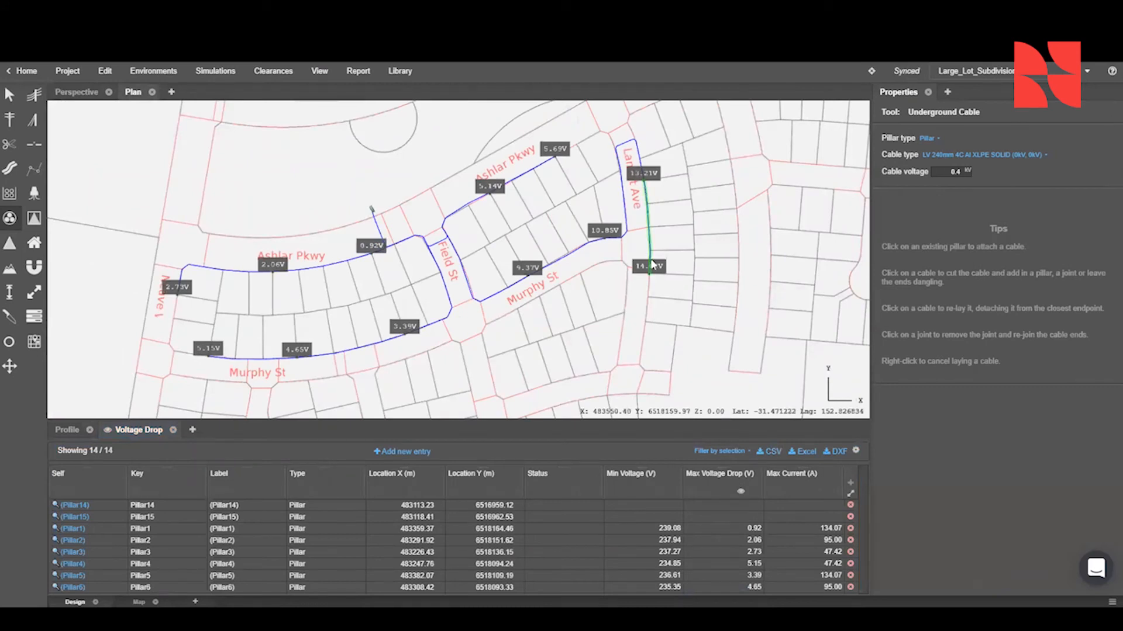
scroll(581, 189, "up", 2)
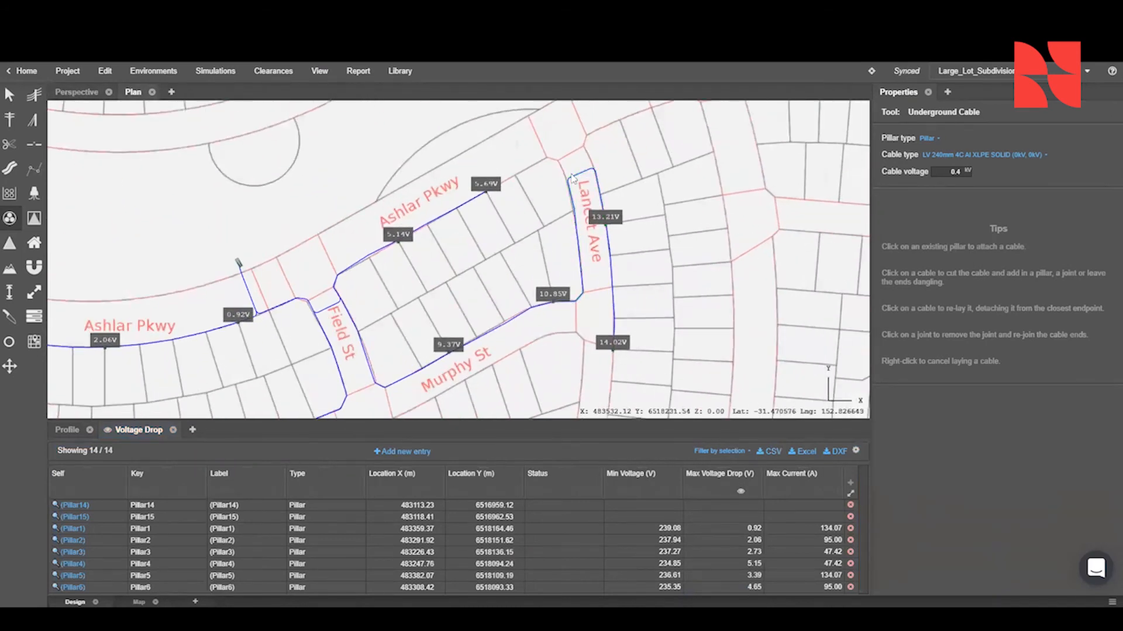
- Lay an LV 240mm 4C cable at 0.4 kV from the upper Lancet Ave pillar to the last Ashlar Pkwy pillar
key("Escape")
left_click(77, 92)
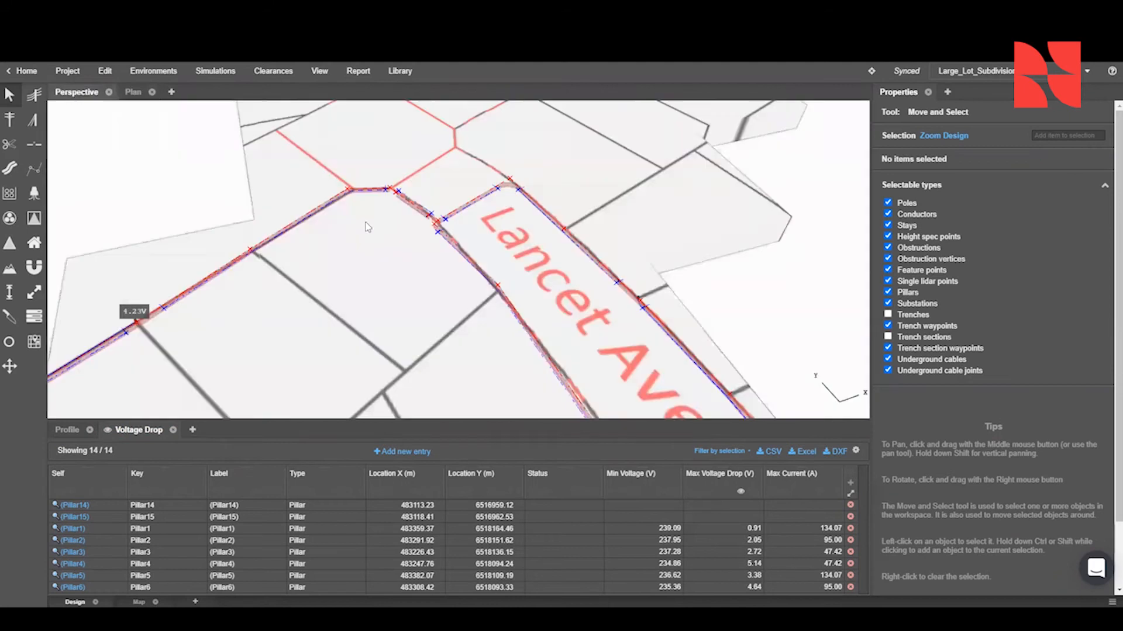
left_click(9, 218)
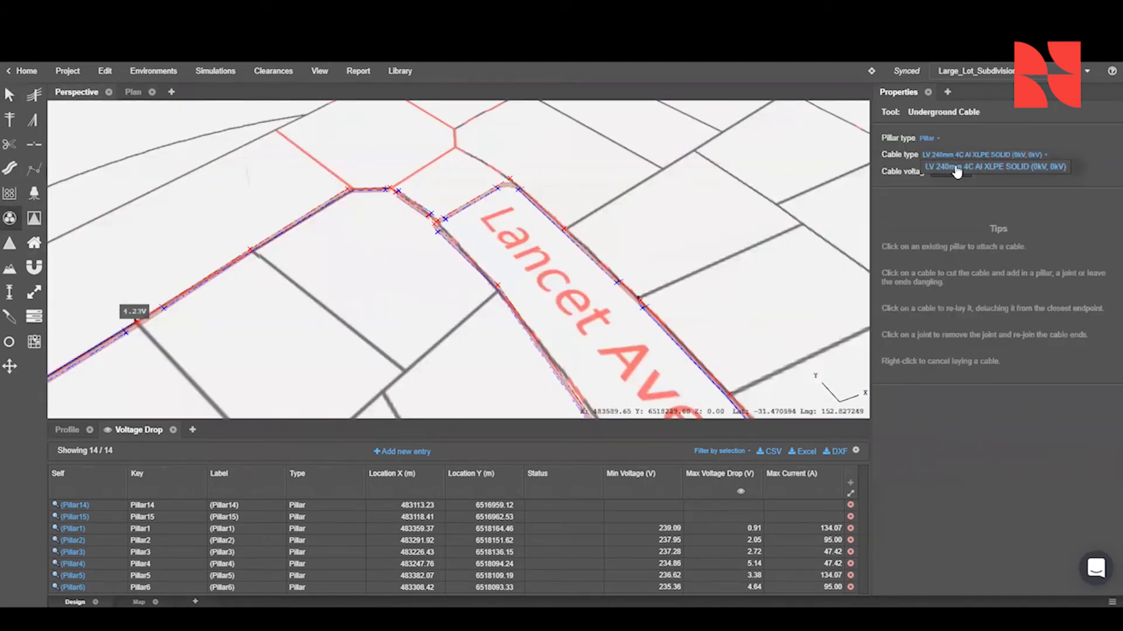
left_click(640, 301)
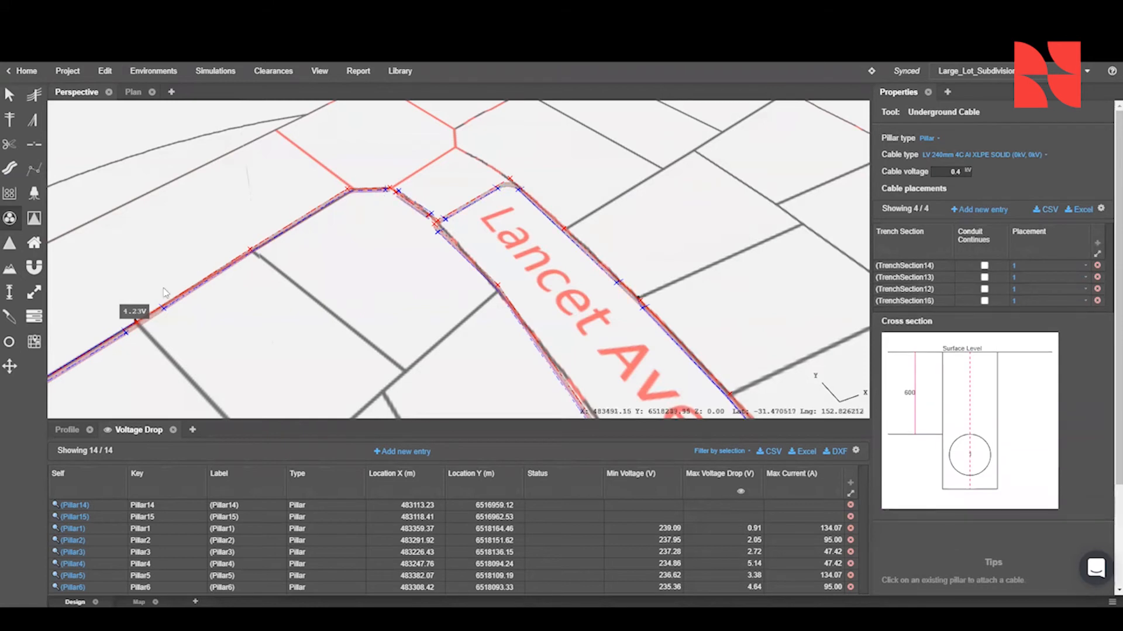
left_click(138, 322)
- Select the new Lancet Ave cable in plan and examine the voltage drops at the surrounding pillars
left_click(134, 92)
left_click(496, 171)
left_click(8, 97)
left_click(7, 97)
left_click(516, 169)
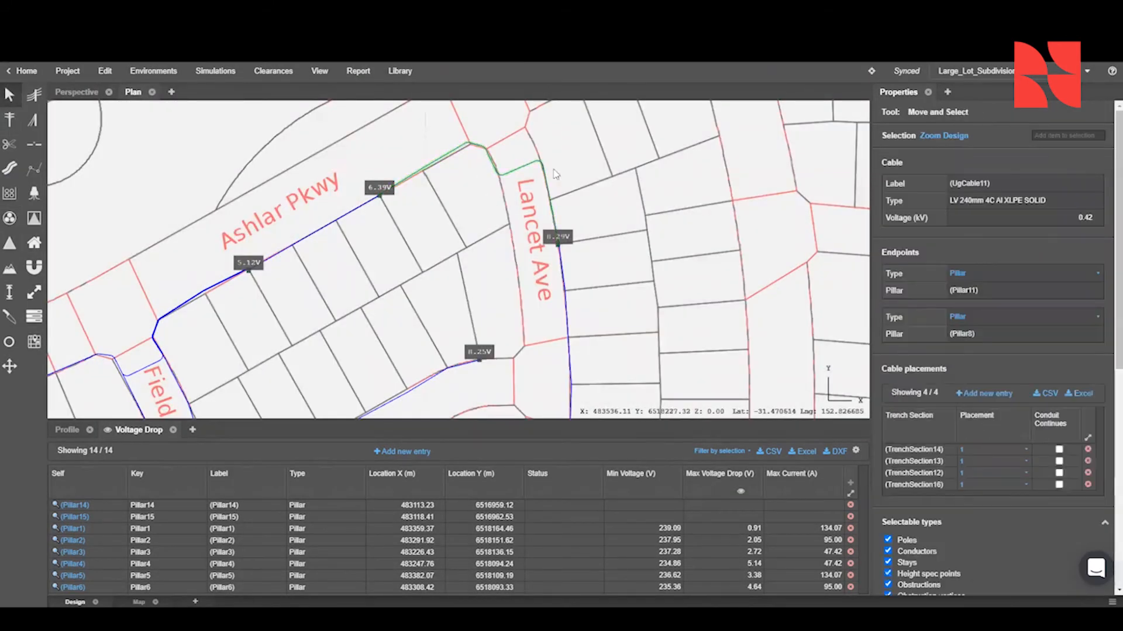
scroll(555, 175, "down", 4)
scroll(560, 274, "up", 4)
scroll(555, 316, "down", 3)
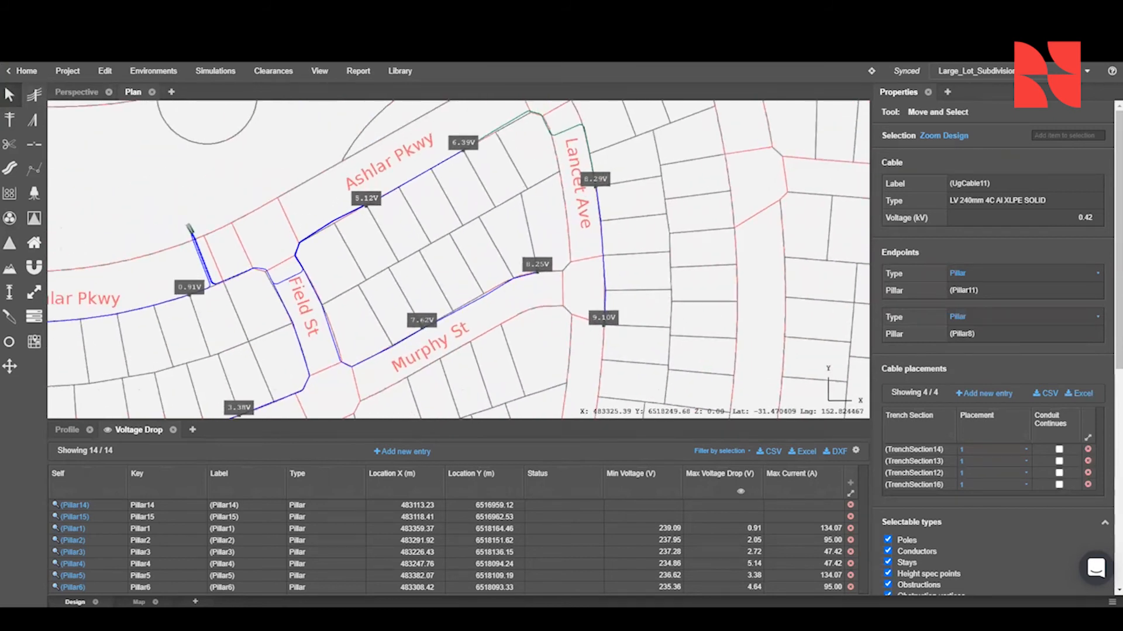
- Change the cross section of the substation's road-crossing trench section to Preset 1 - 2x2 150mm conduits
left_click(80, 94)
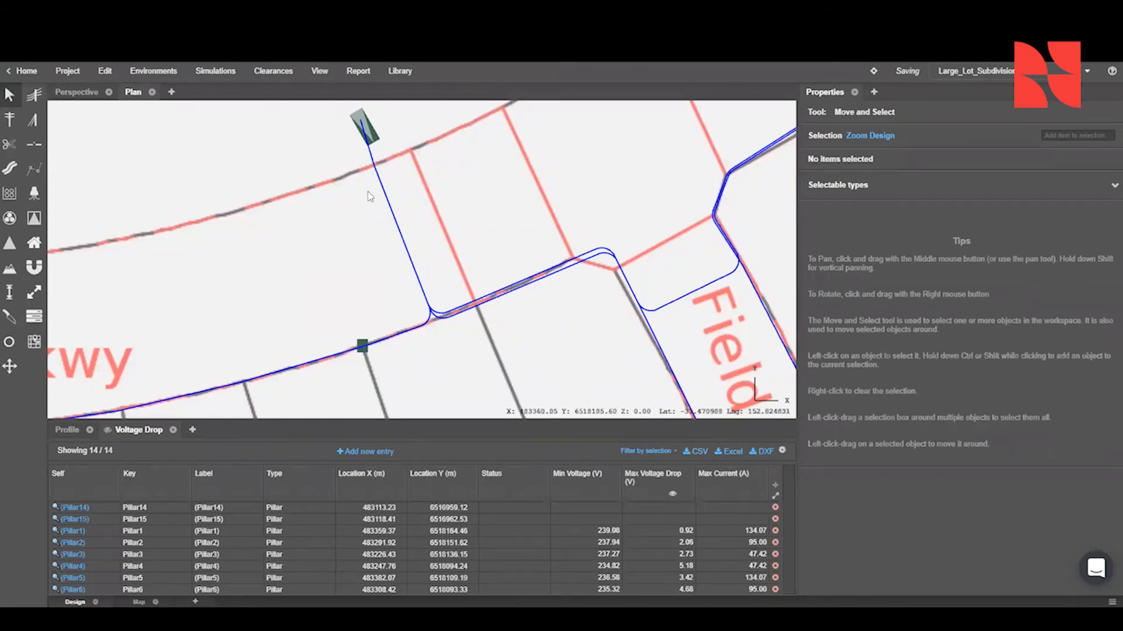
scroll(368, 196, "down", 5)
middle_click_drag(783, 208, 541, 260)
scroll(542, 261, "down", 3)
scroll(322, 246, "up", 6)
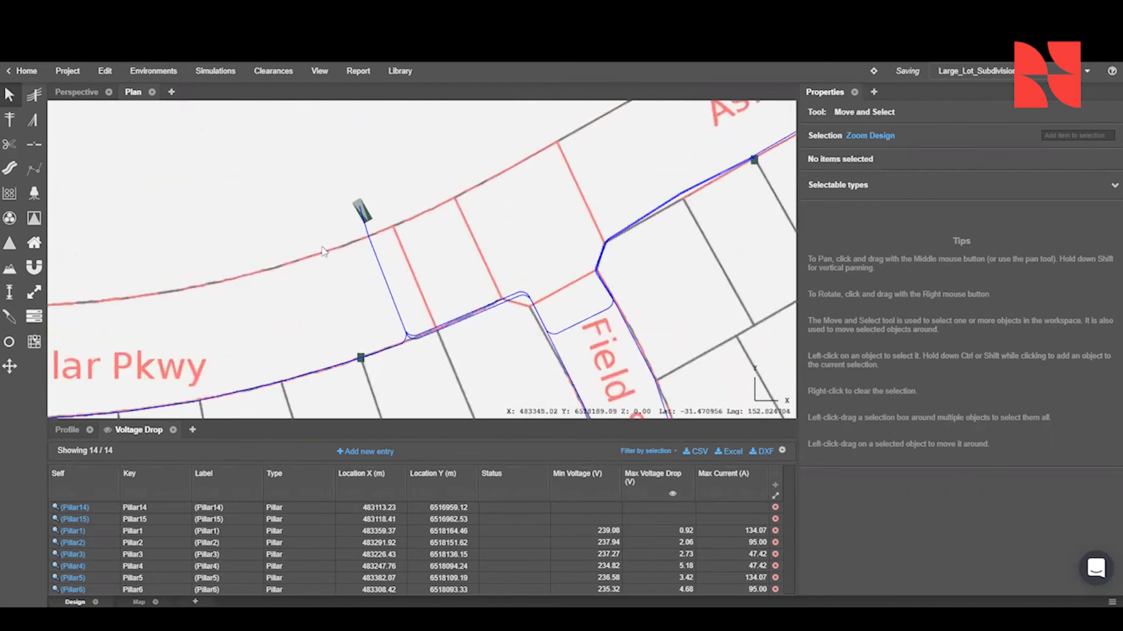
left_click(64, 95)
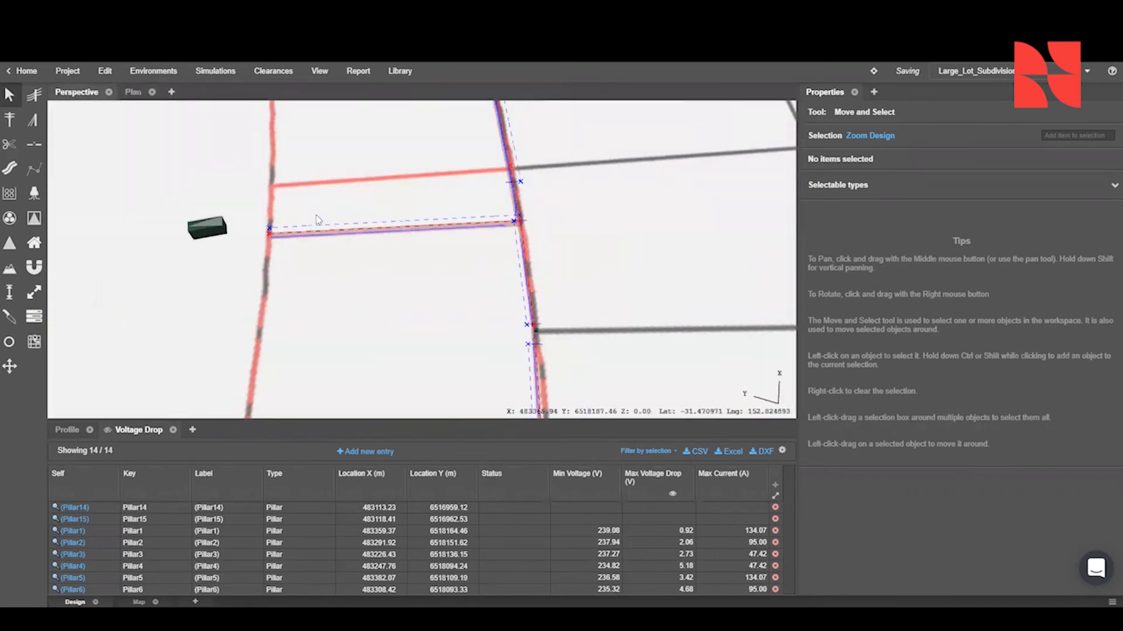
scroll(316, 220, "up", 4)
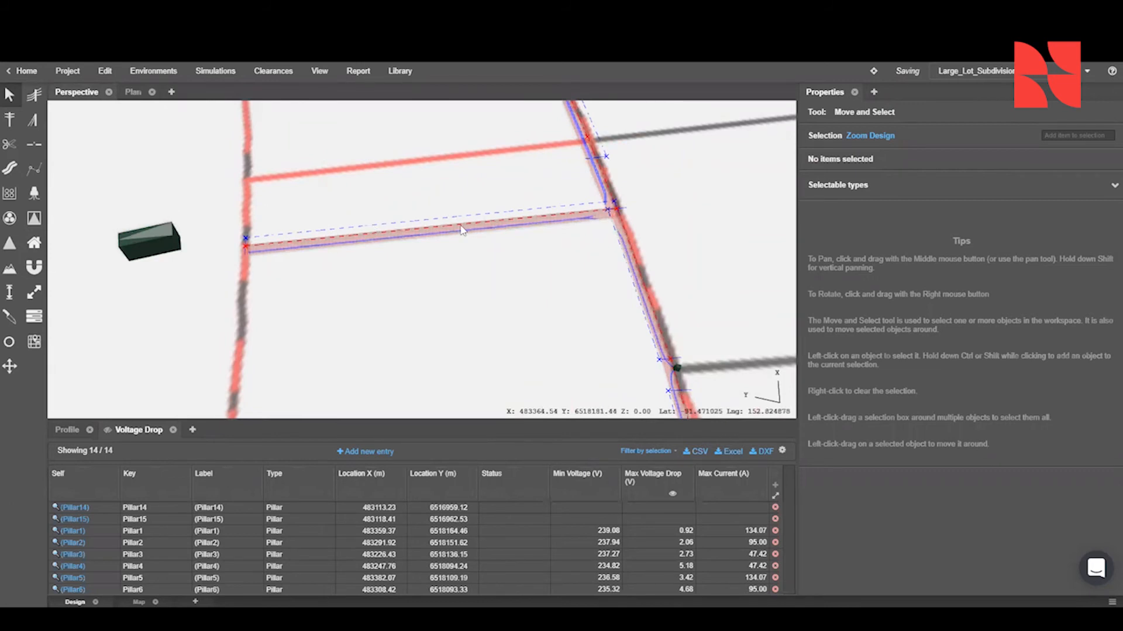
left_click(286, 249)
scroll(253, 241, "up", 3)
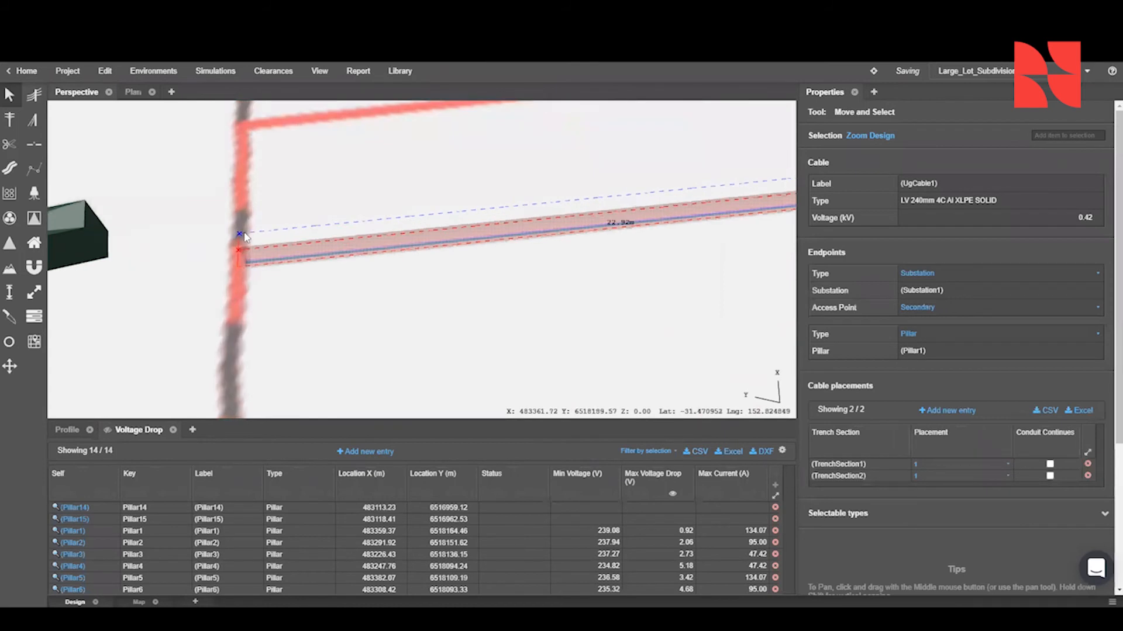
left_click(242, 231)
left_click(873, 270)
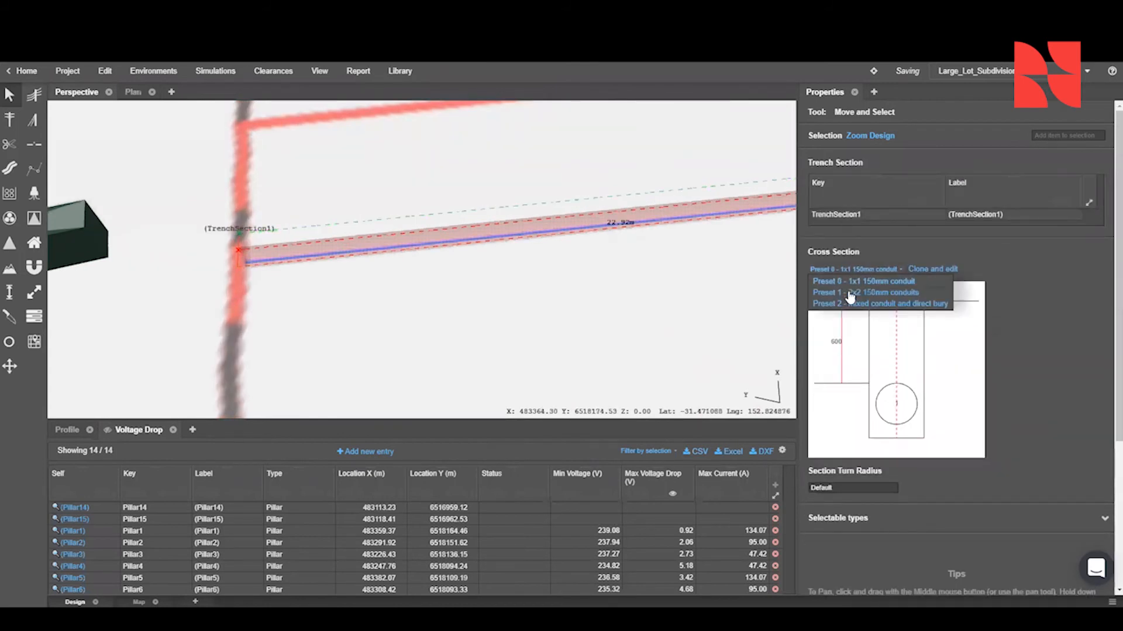
left_click(857, 295)
- Set the placement of the substation-to-Pillar7 cable in TrenchSection1 to 2
scroll(396, 251, "down", 4)
scroll(482, 246, "up", 4)
right_click(614, 224)
left_click(621, 217)
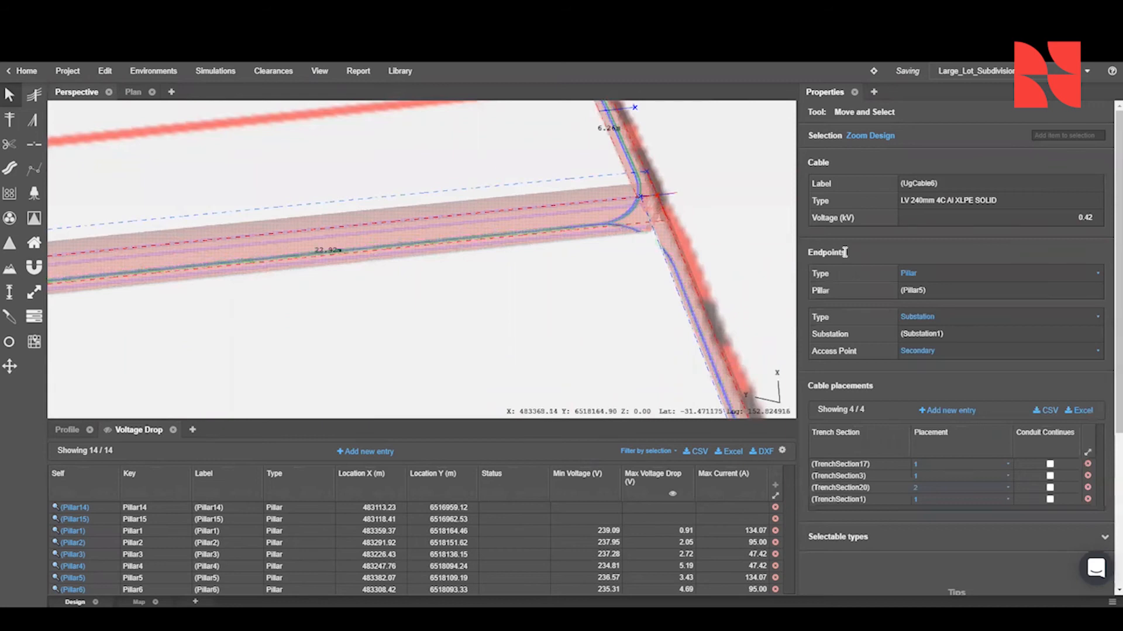
scroll(584, 204, "up", 5)
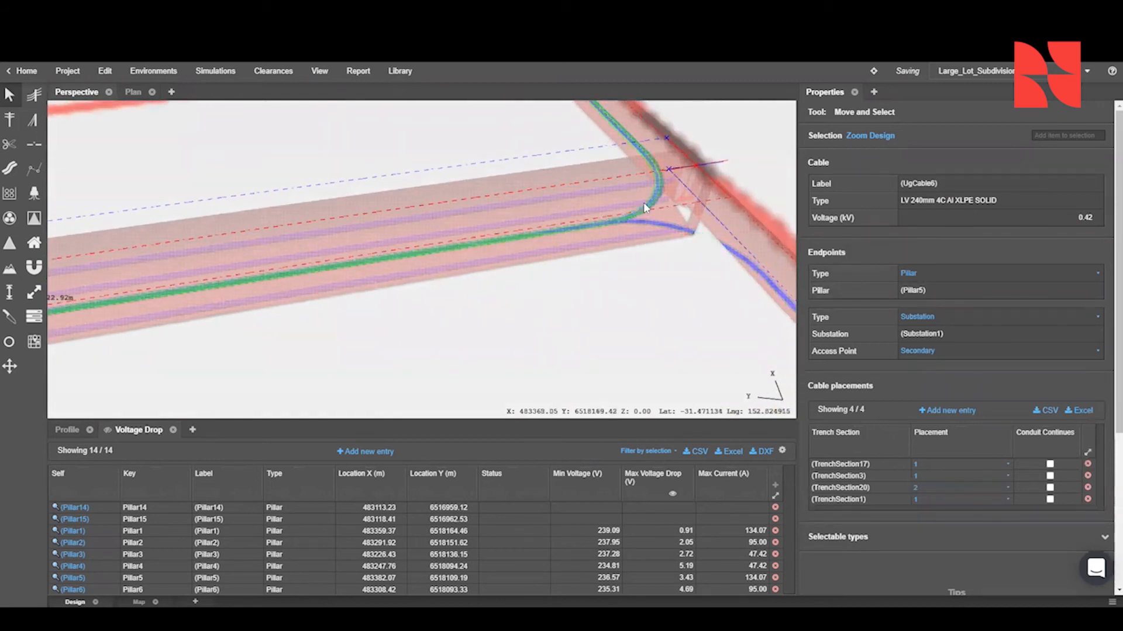
left_click(649, 196)
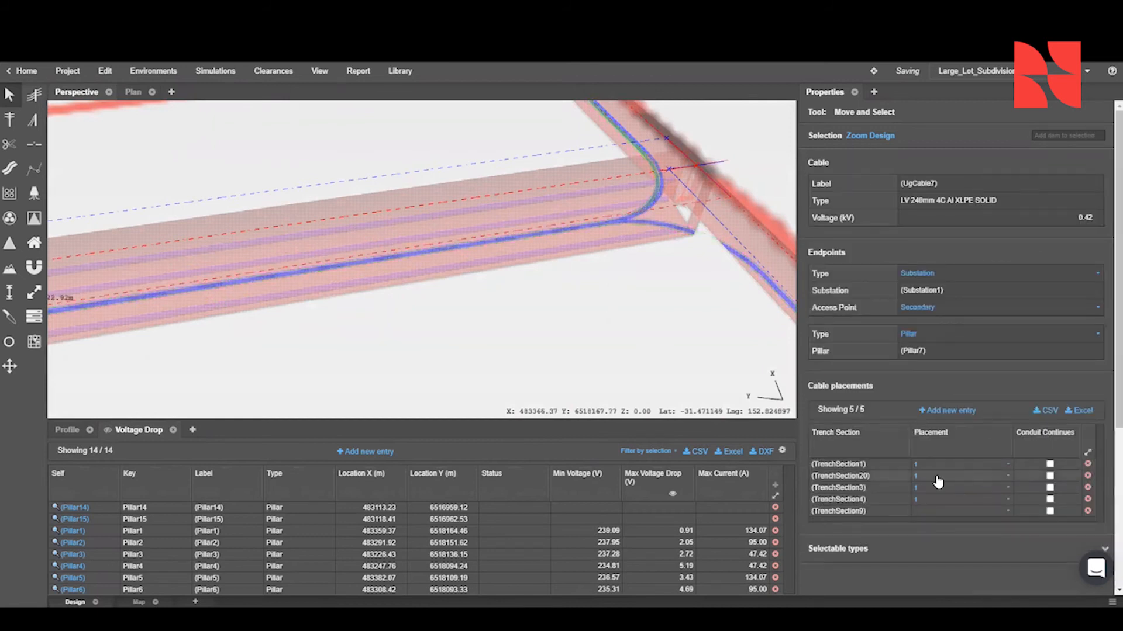
left_click(944, 468)
left_click(940, 489)
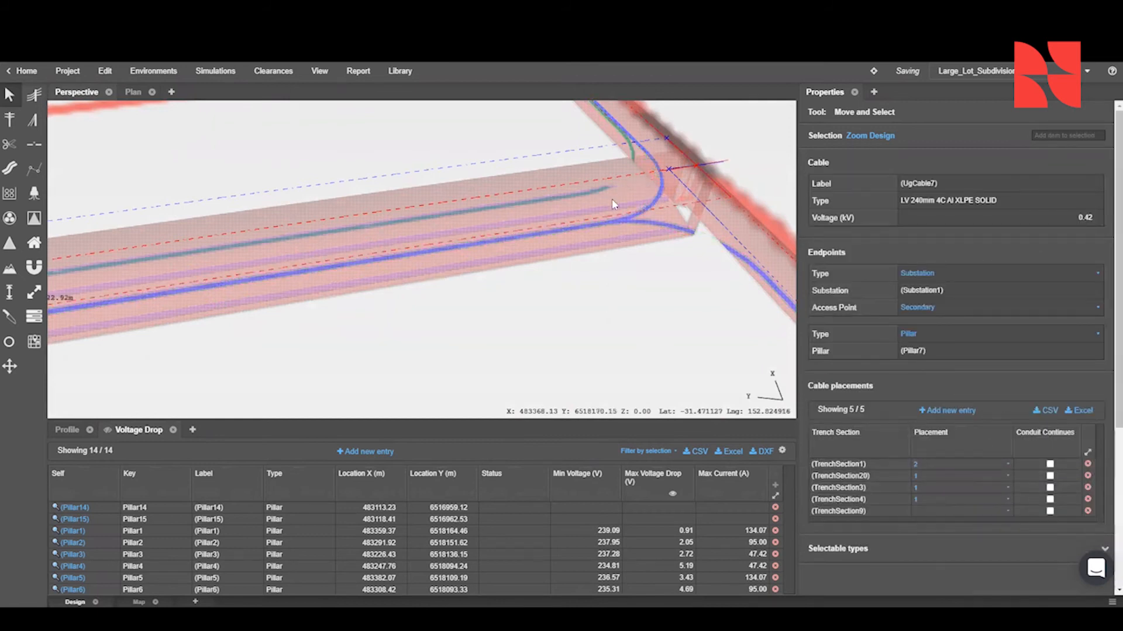
- Set the placement of the substation-to-Pillar5 cable in TrenchSection1 to 4
left_click(654, 206)
left_click(934, 499)
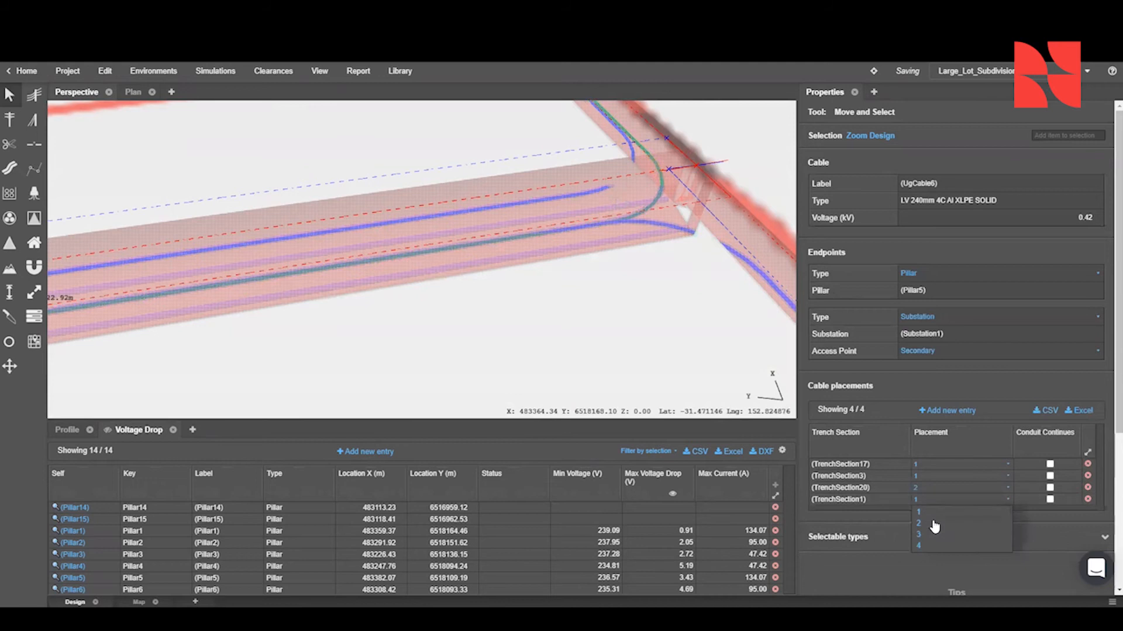
left_click(934, 545)
left_click(21, 190)
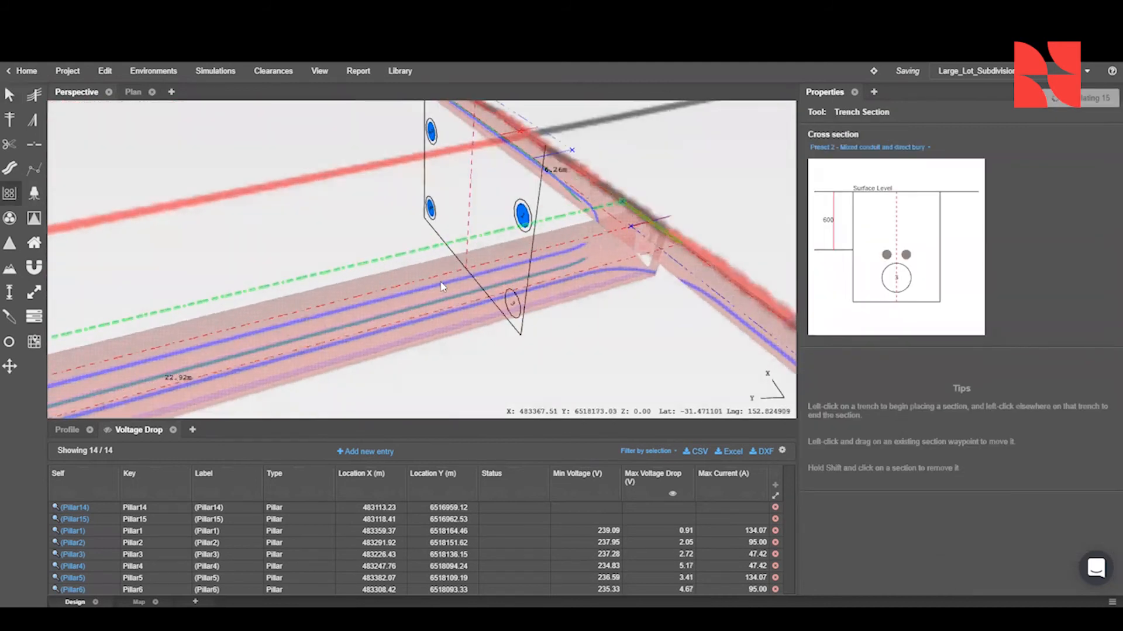
scroll(442, 288, "down", 5)
left_click(9, 93)
scroll(335, 209, "down", 3)
right_click_drag(336, 209, 385, 235)
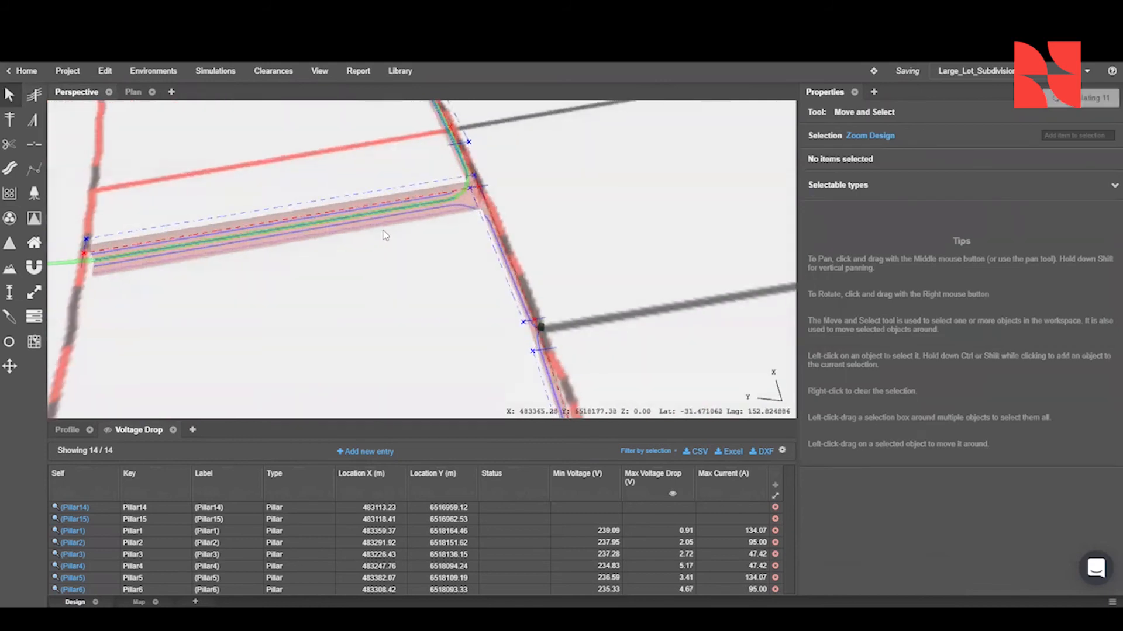
left_click(515, 223)
left_click(515, 223)
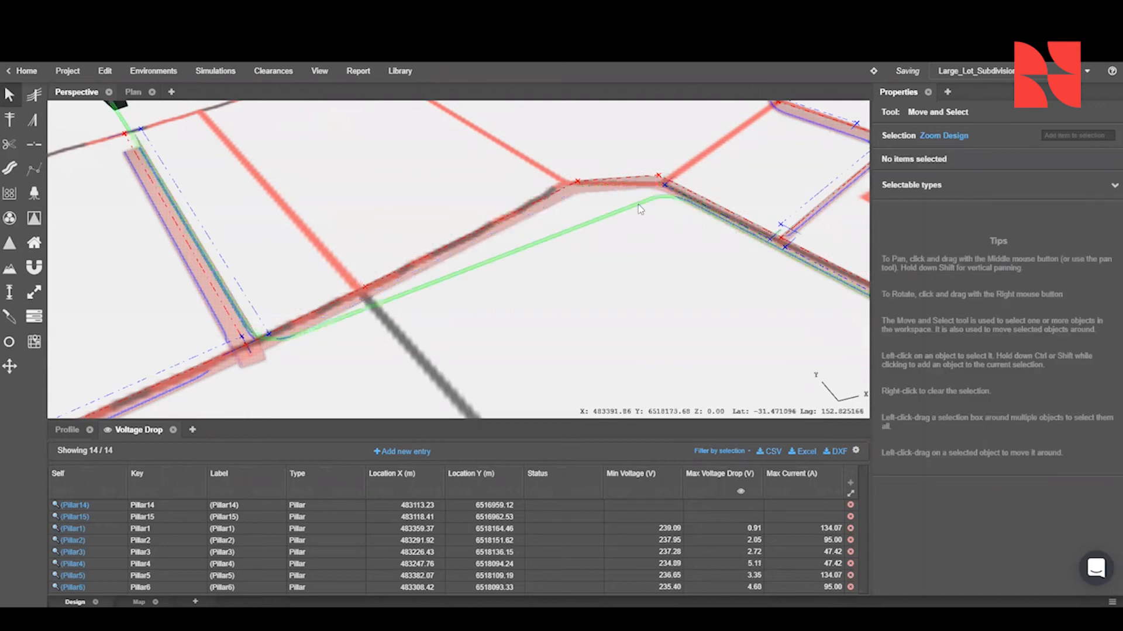
- Place a Preset 2 - Mixed conduit and direct bury section along the Ashlar Pkwy trench up to the Field St corner
left_click(501, 231)
left_click(9, 193)
left_click(933, 147)
left_click(927, 182)
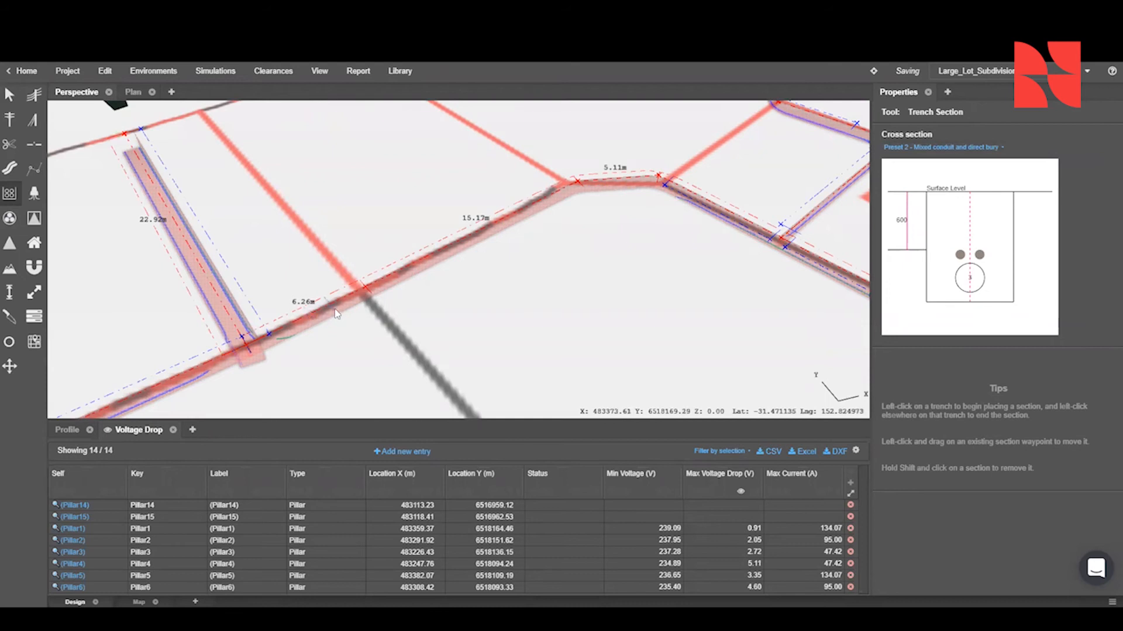
left_click(575, 188)
left_click(9, 98)
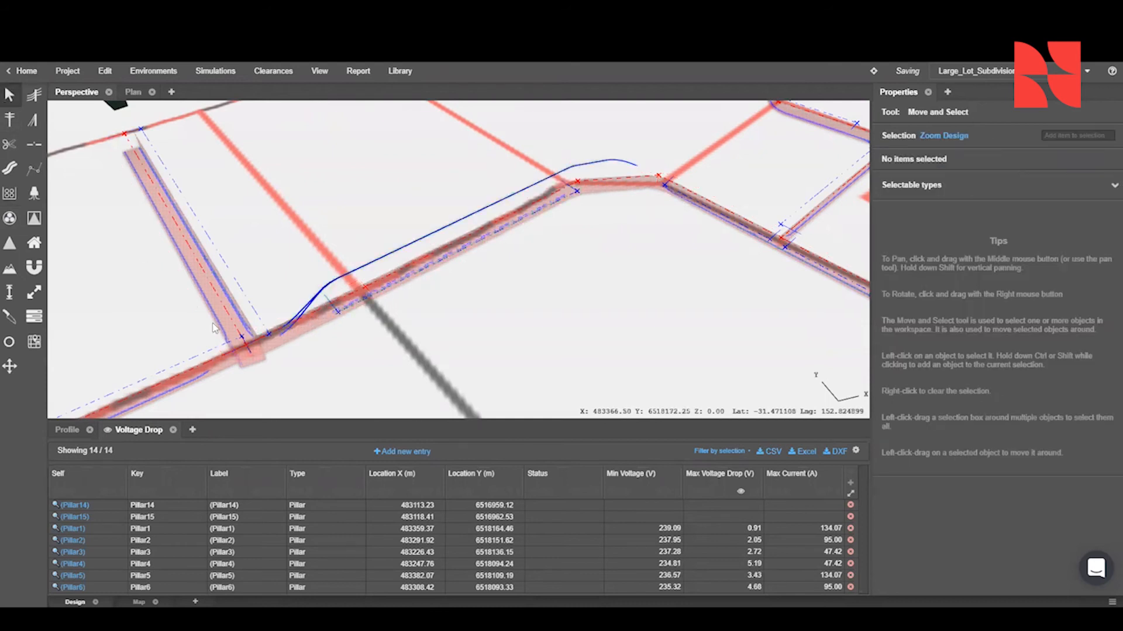
- Add TrenchSection20 to the substation-to-Pillar5 cable's placements with placement 1
left_click(302, 312)
left_click(287, 325)
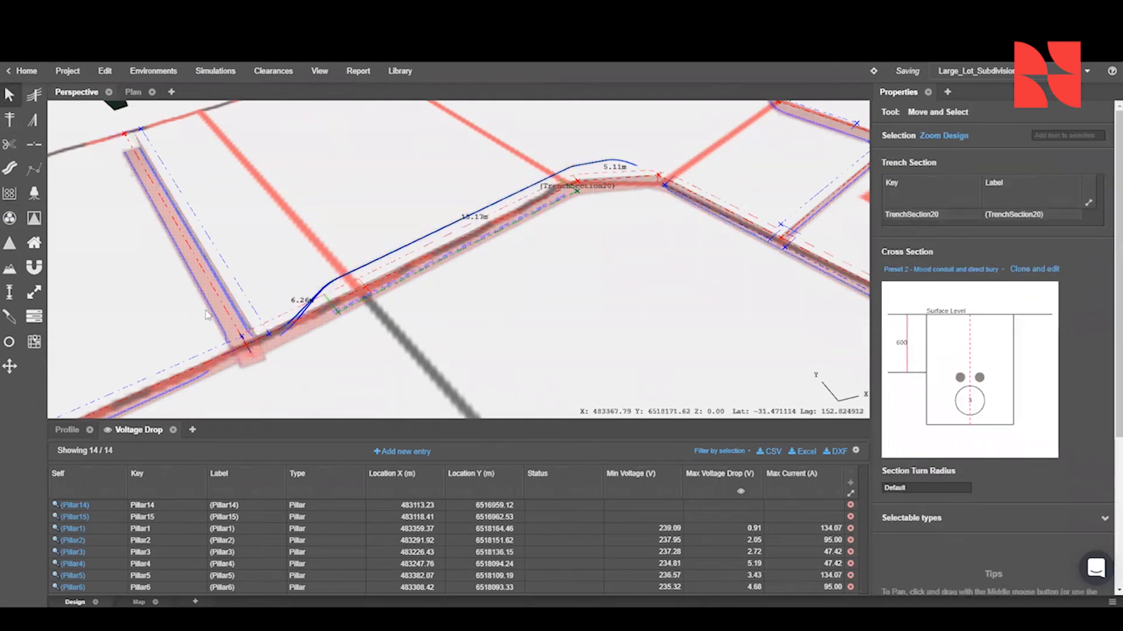
left_click(286, 325)
left_click(978, 412)
left_click(929, 503)
type("20")
left_click(931, 514)
left_click(965, 503)
left_click(970, 523)
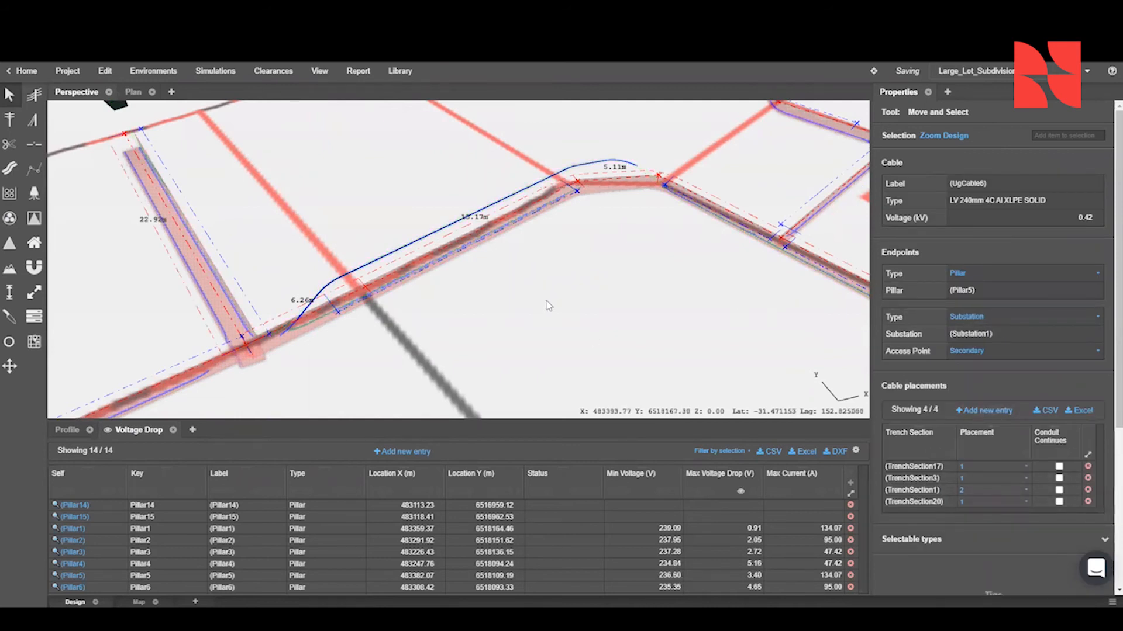
- Add TrenchSection20 to the substation-to-Pillar7 cable's placements with placement 2
left_click(430, 233)
left_click(968, 413)
left_click(935, 515)
type("20")
left_click(937, 526)
left_click(978, 515)
left_click(975, 536)
- Move the trench section waypoint beyond the Ashlar Pkwy and Field St corner back along the trench toward the neighbouring section
scroll(204, 193, "up", 1)
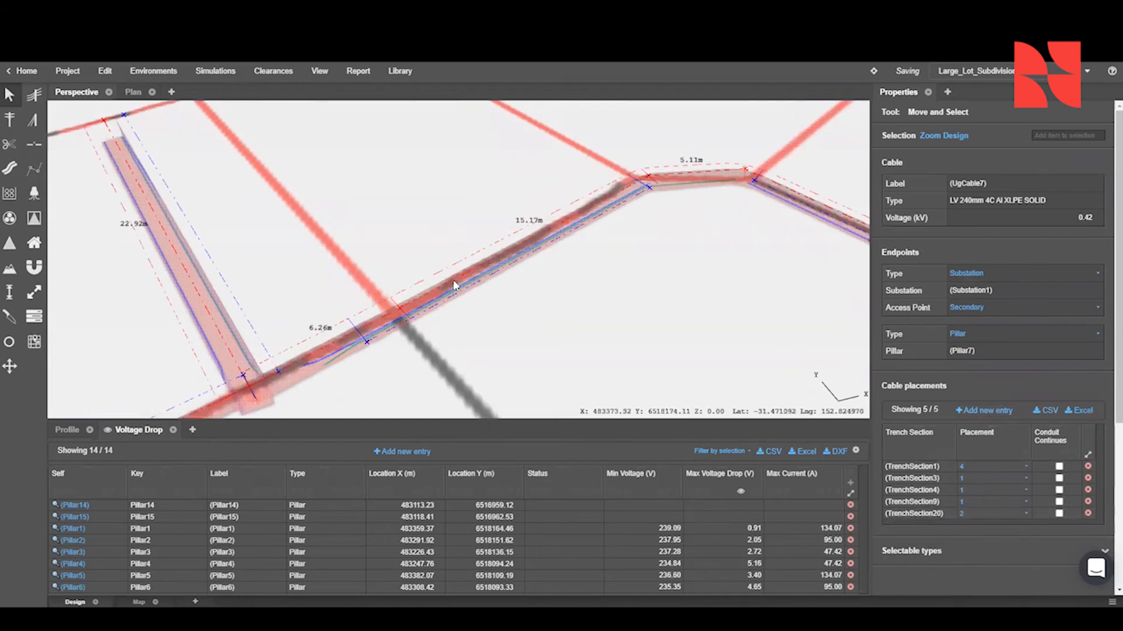
scroll(408, 270, "up", 3)
left_click(11, 194)
middle_click_drag(458, 254, 494, 241)
scroll(531, 219, "down", 2)
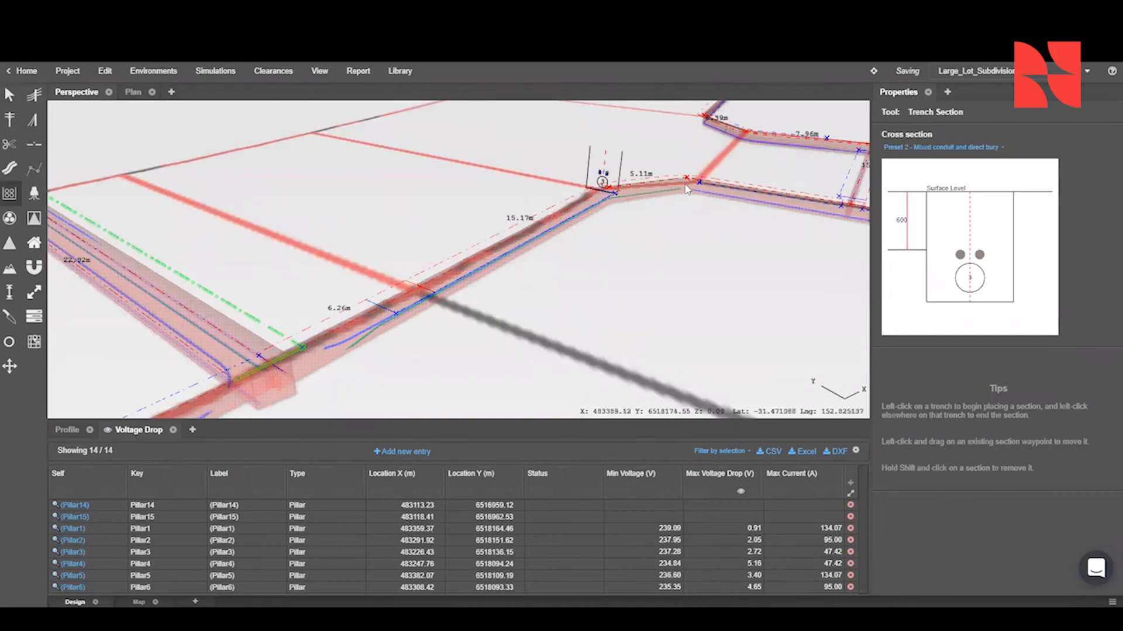
right_click_drag(762, 193, 614, 202)
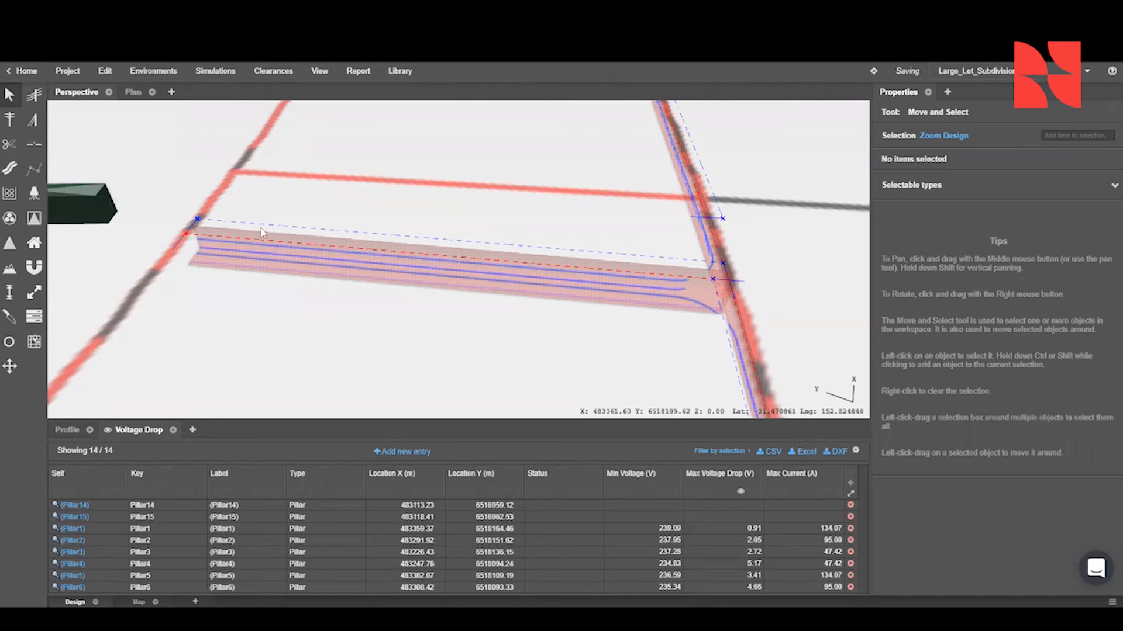
- Add four trench waypoints along the trench running from the substation to the Ashlar Pkwy trench
scroll(316, 276, "down", 5)
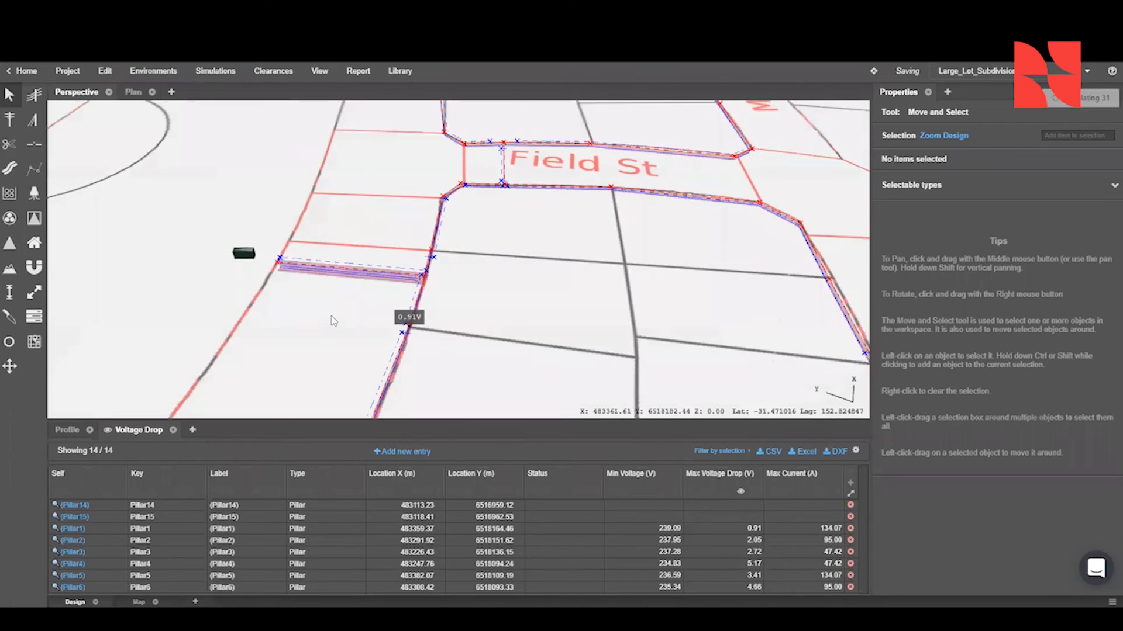
scroll(331, 316, "up", 8)
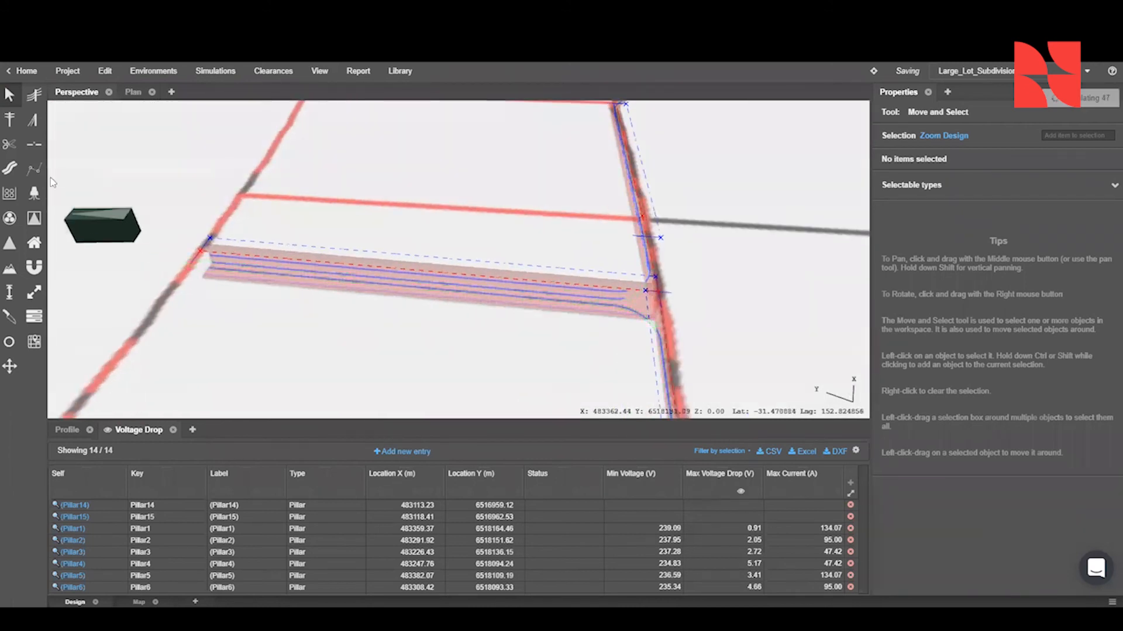
left_click(35, 170)
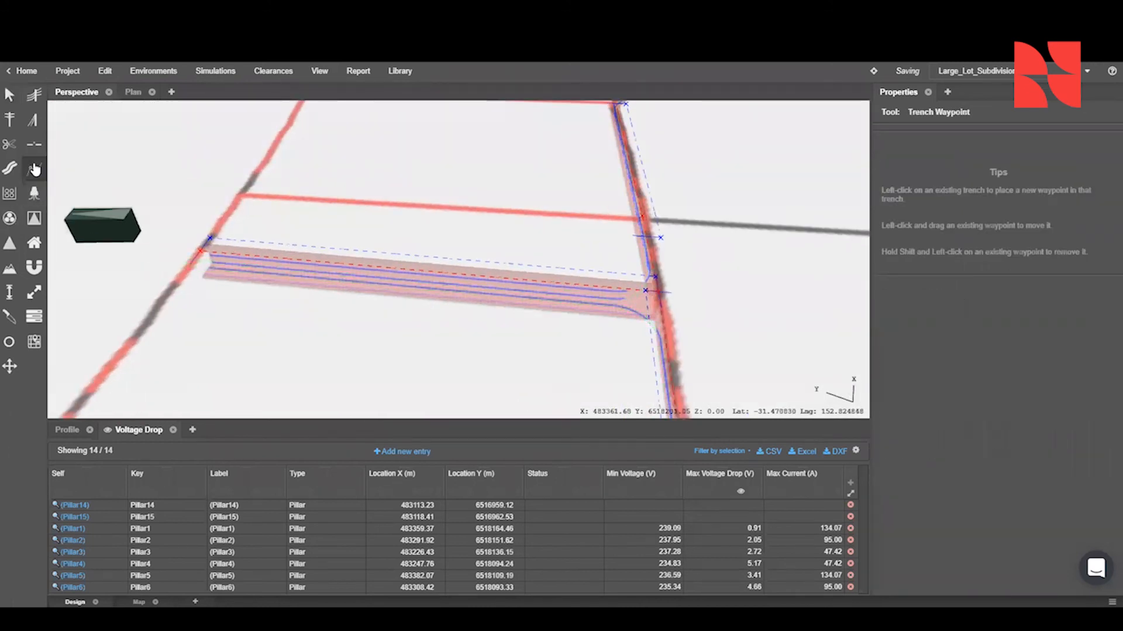
left_click(256, 254)
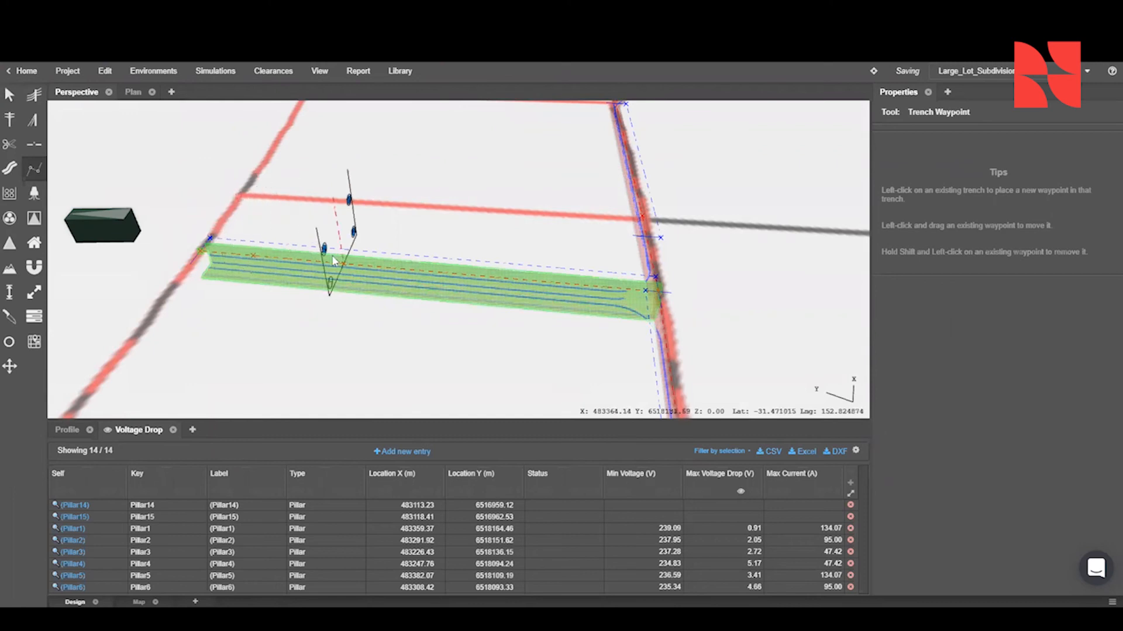
left_click(320, 258)
left_click(470, 273)
left_click(571, 282)
key("Escape")
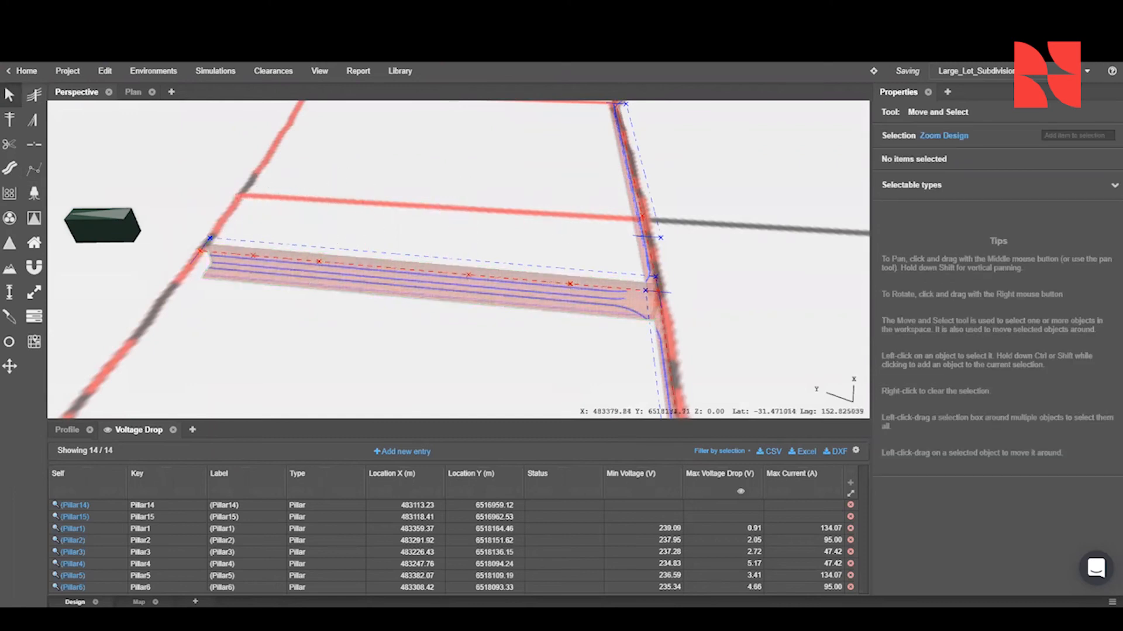
- Make the new waypoint nearest the substation a vertical waypoint with a ground offset of -0.6 m
left_click(254, 258)
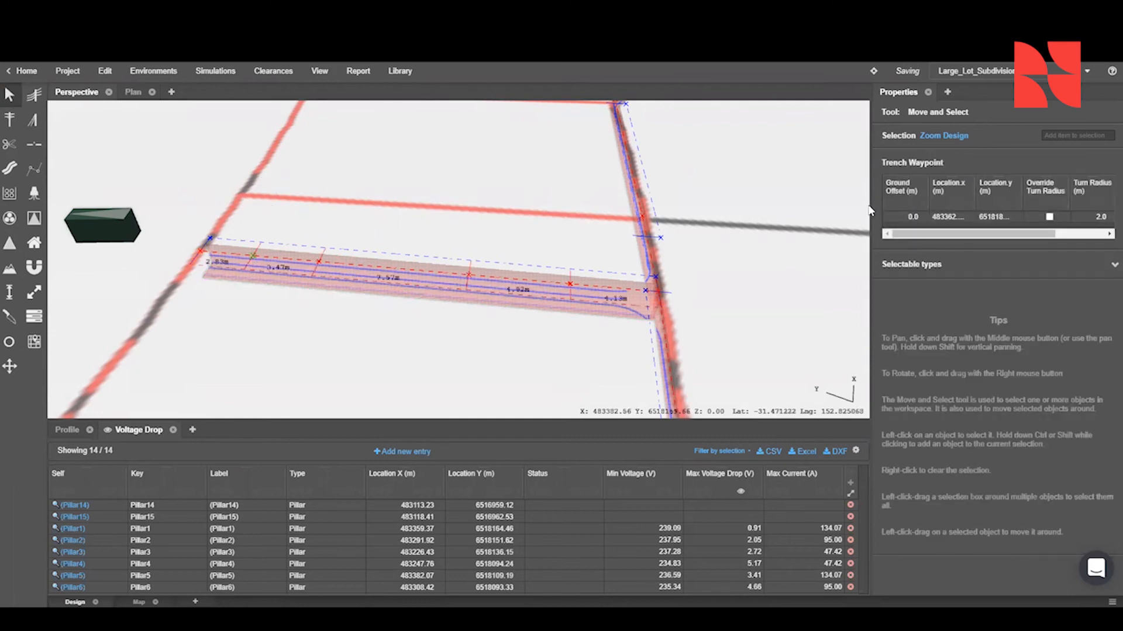
left_click_drag(869, 210, 798, 210)
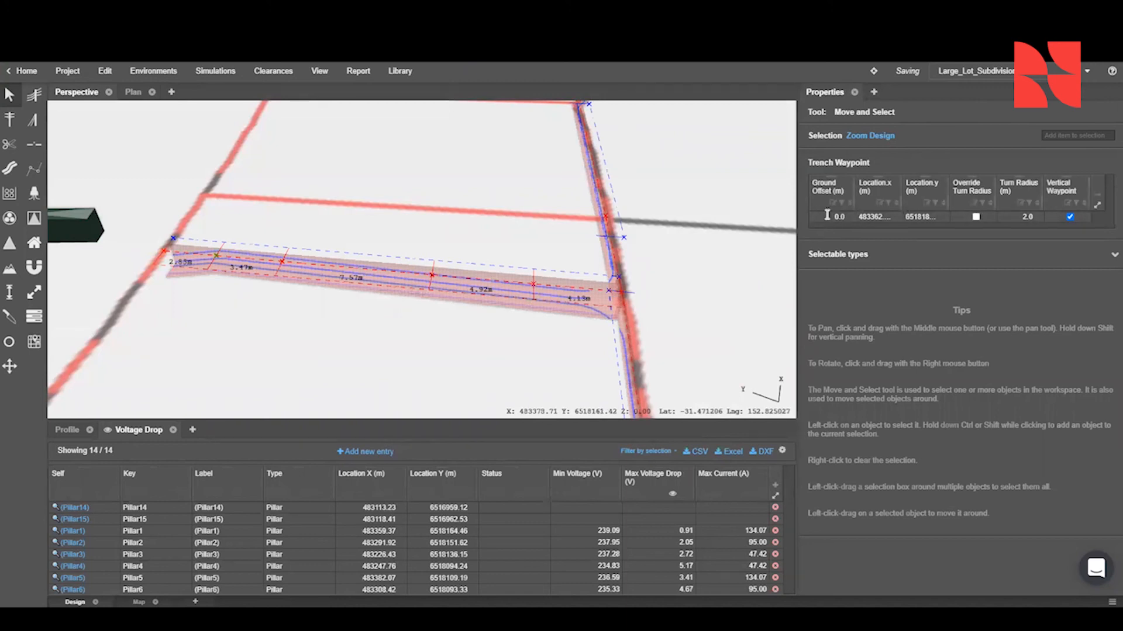
left_click(828, 219)
type("-0")
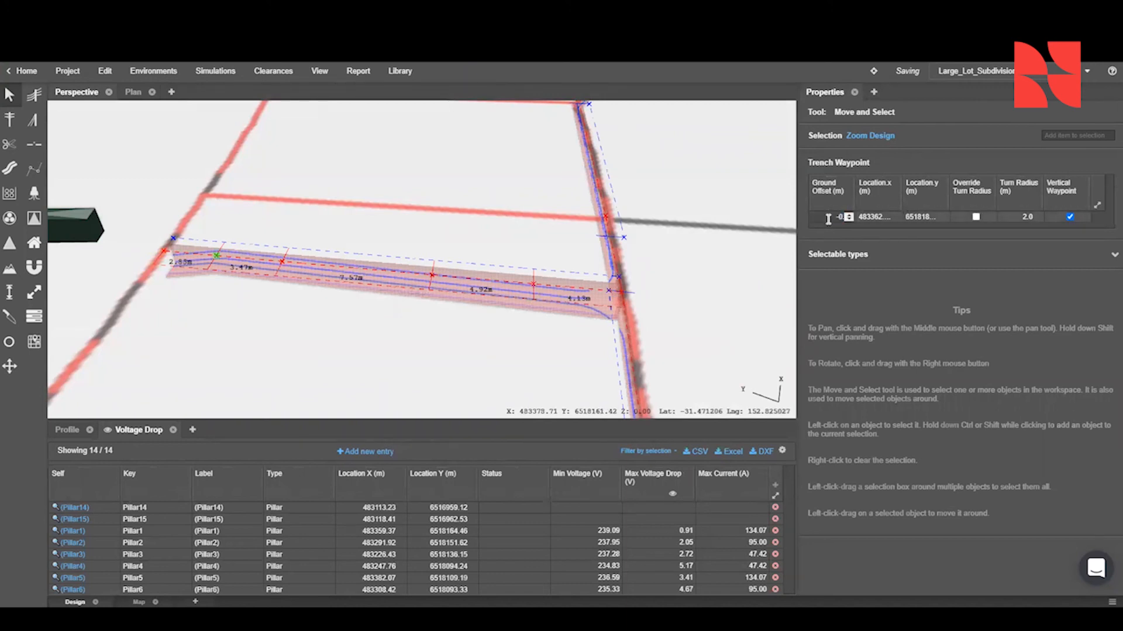
type(".6")
key("Return")
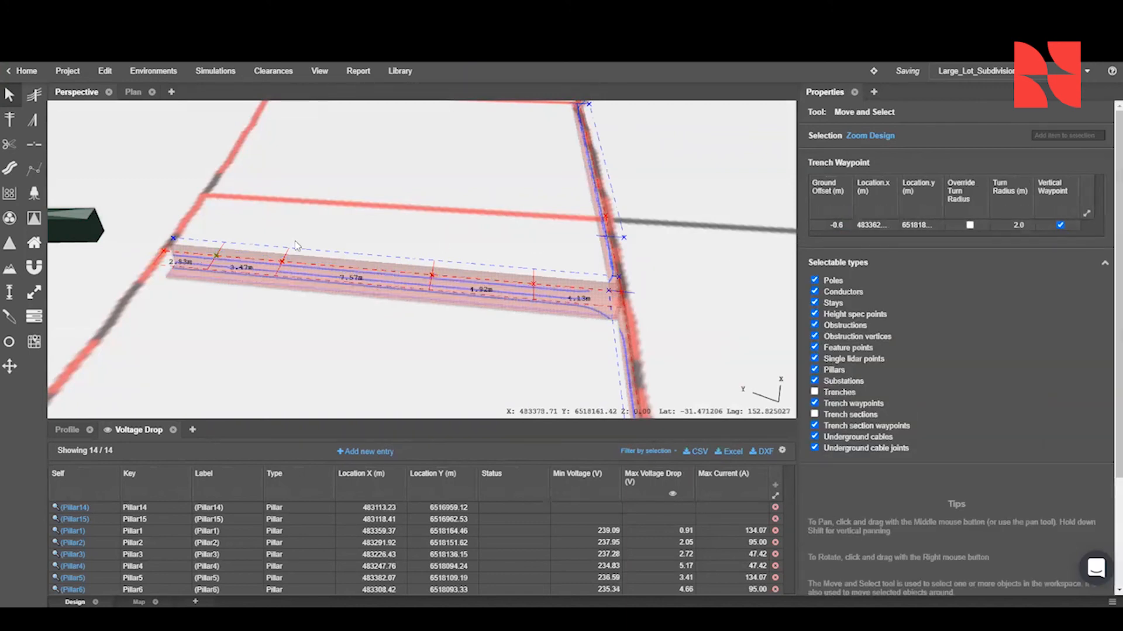
- Make the two middle waypoints of the substation trench vertical waypoints and set their ground offsets to -2 m
left_click(282, 261)
left_click(1060, 226)
left_click(828, 225)
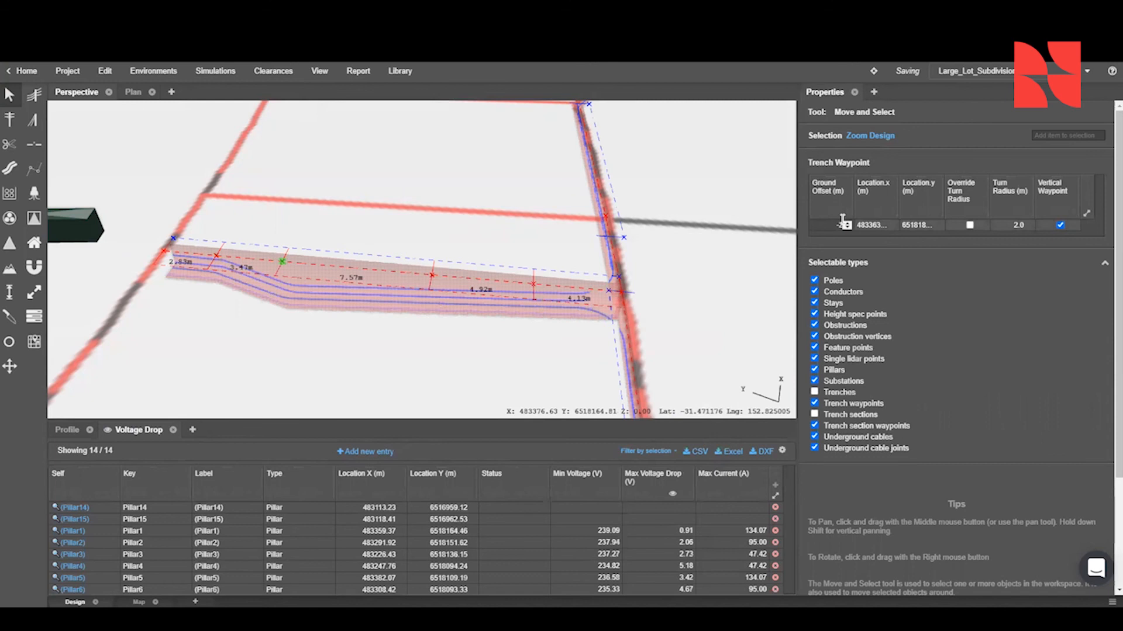
left_click(940, 263)
left_click(432, 276)
left_click(1070, 216)
left_click(843, 218)
type("-2")
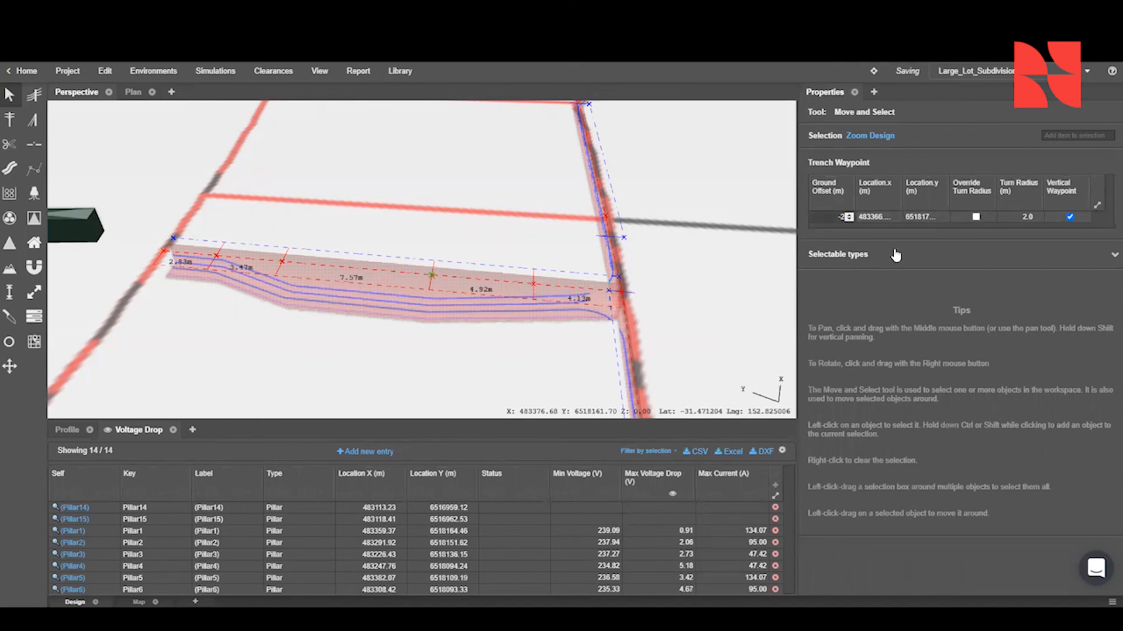
- Make the new waypoint nearest the Ashlar Pkwy trench a vertical waypoint with a ground offset of -0.6 m
left_click(532, 286)
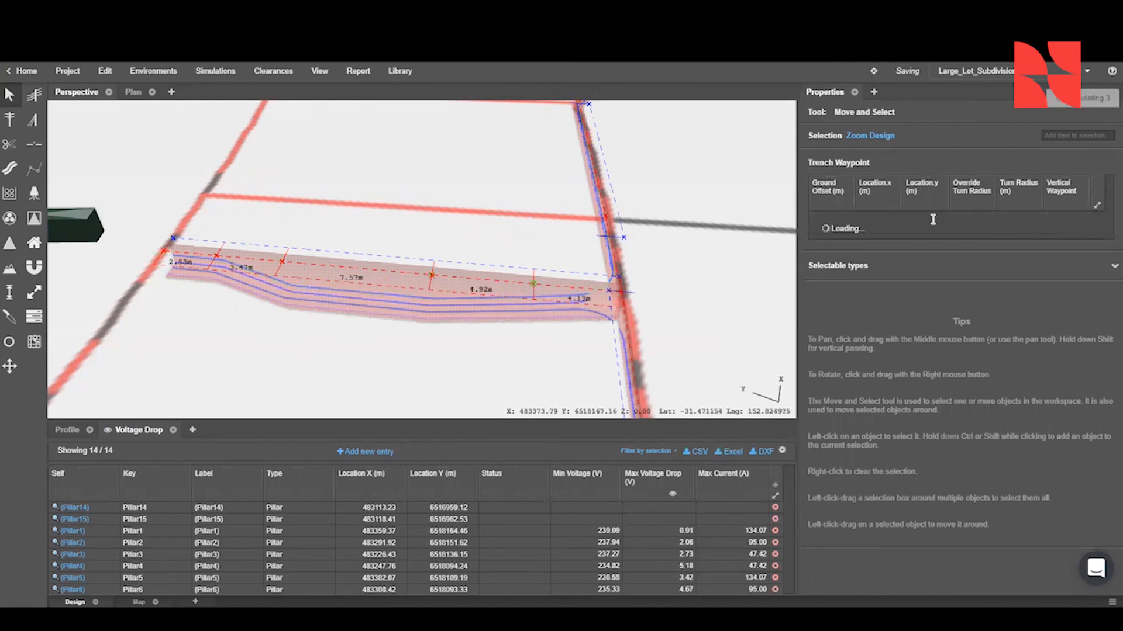
left_click(1069, 218)
left_click(841, 217)
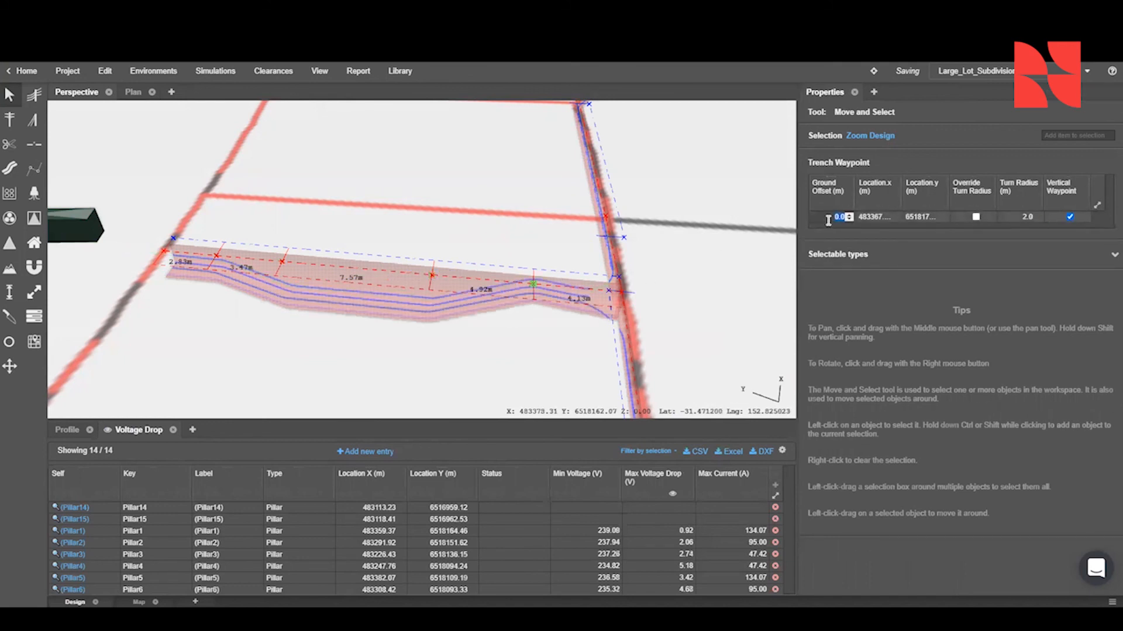
type("-0.6")
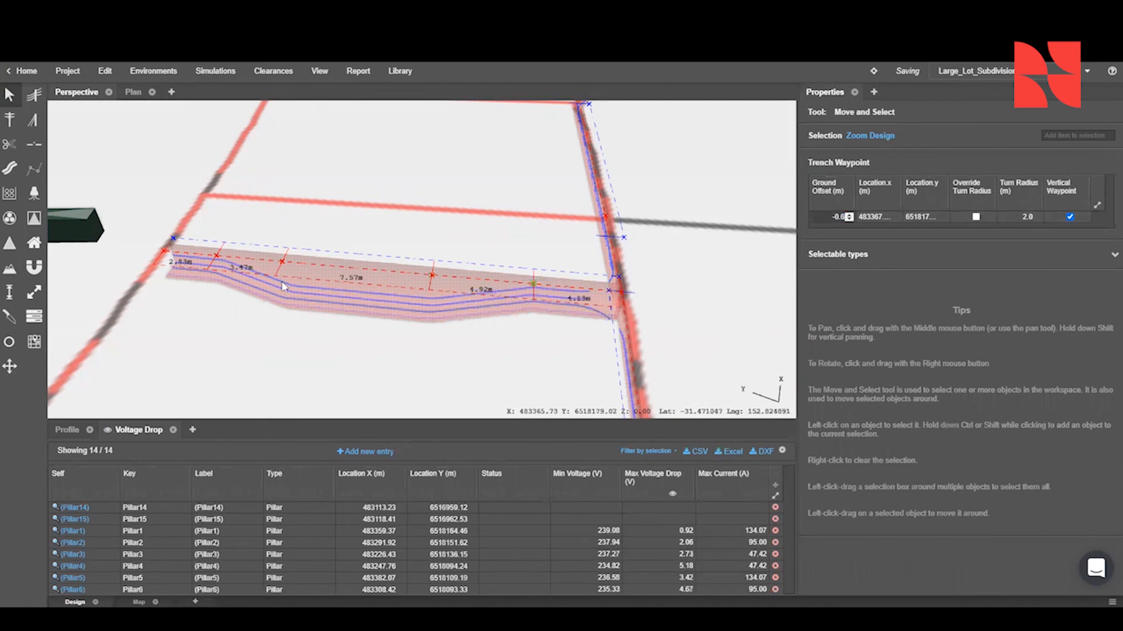
- Shift the third and fourth vertical waypoints toward the Ashlar Pkwy trench, spacing them about 2.7 m apart
scroll(348, 287, "up", 2)
right_click_drag(348, 287, 357, 241)
right_click(298, 248)
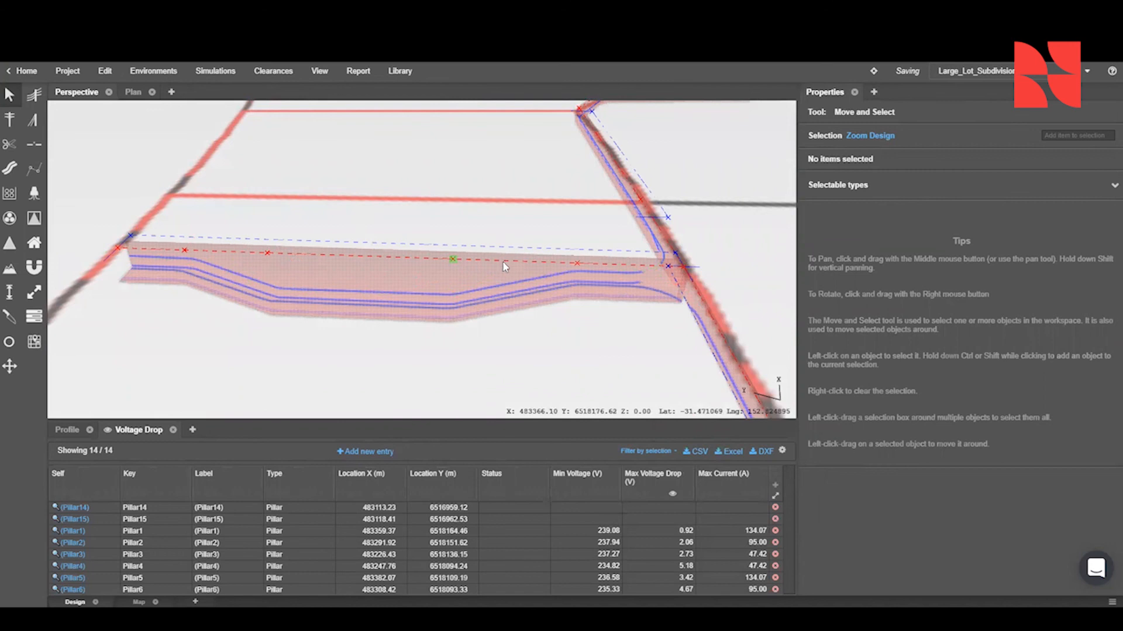
left_click_drag(507, 262, 498, 260)
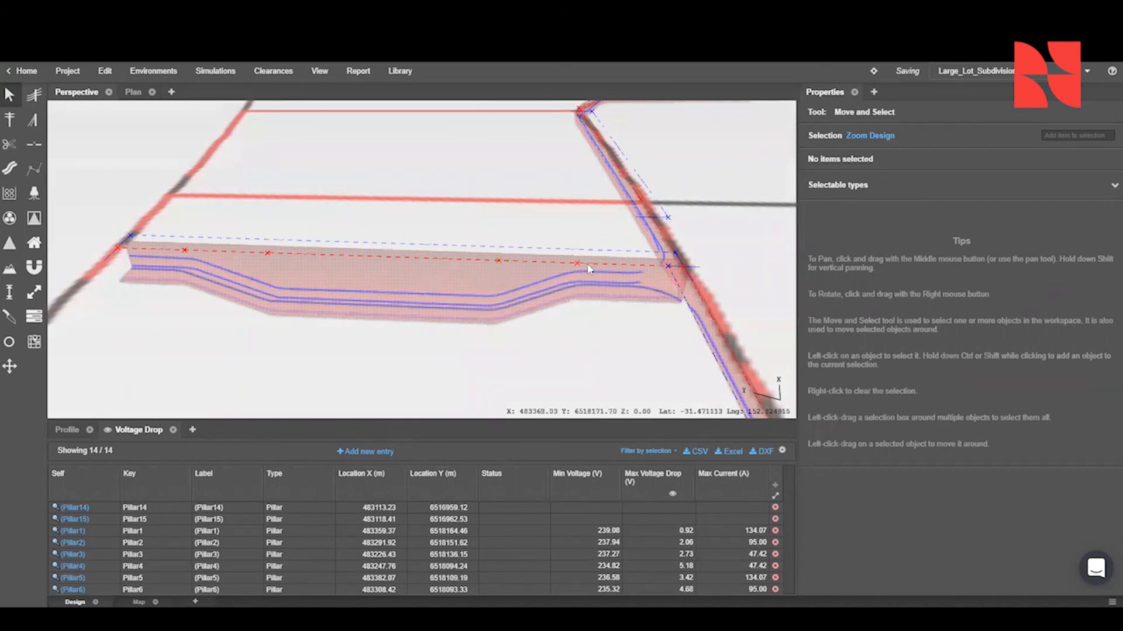
left_click_drag(579, 267, 582, 267)
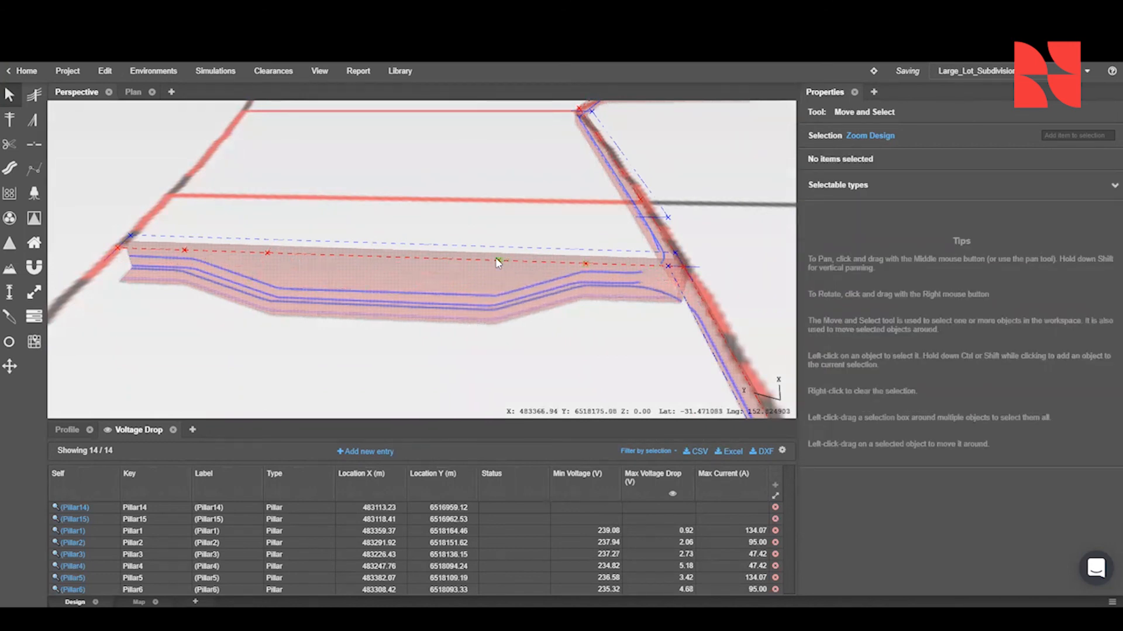
left_click_drag(514, 262, 515, 261)
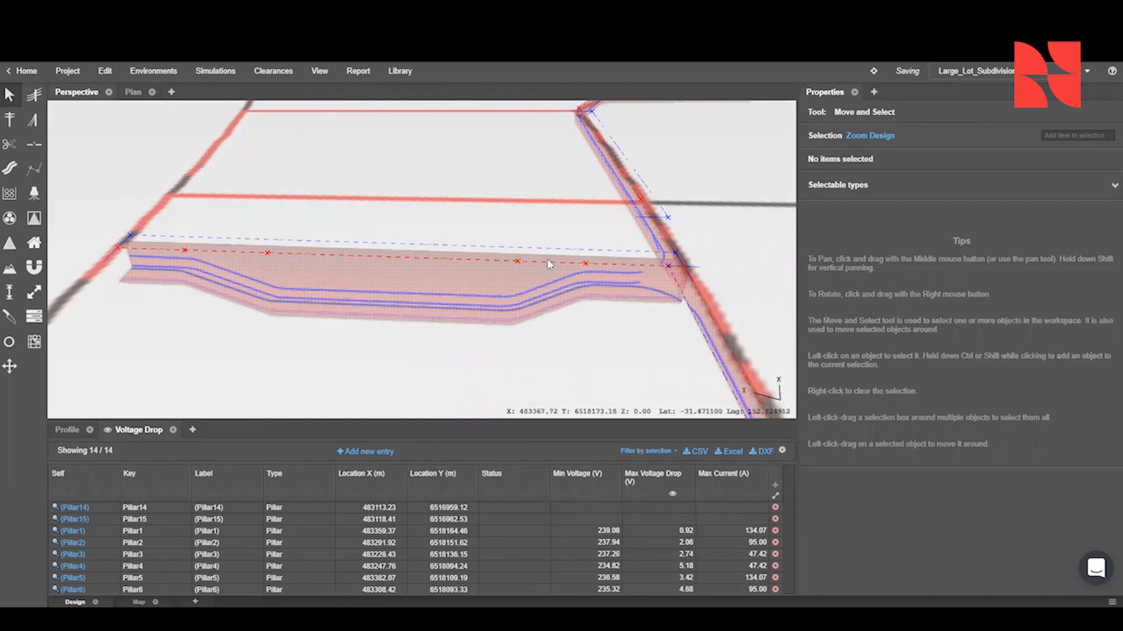
left_click(518, 263)
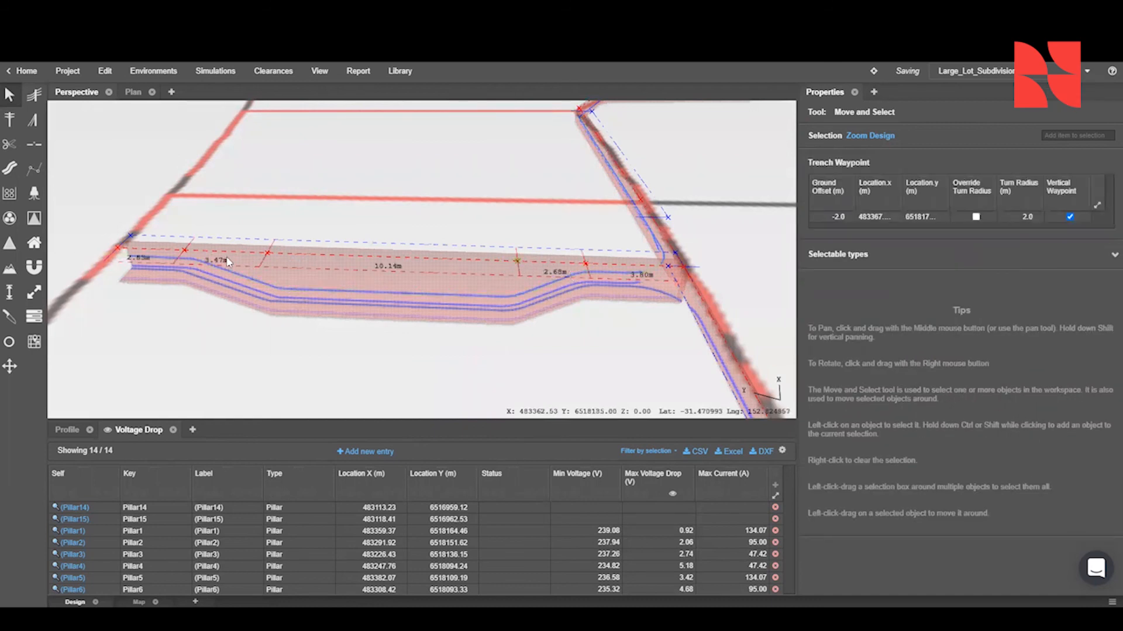
- Move the second vertical waypoint toward the substation, to about 2.55 m from the first one
left_click_drag(267, 253, 246, 250)
right_click(245, 250)
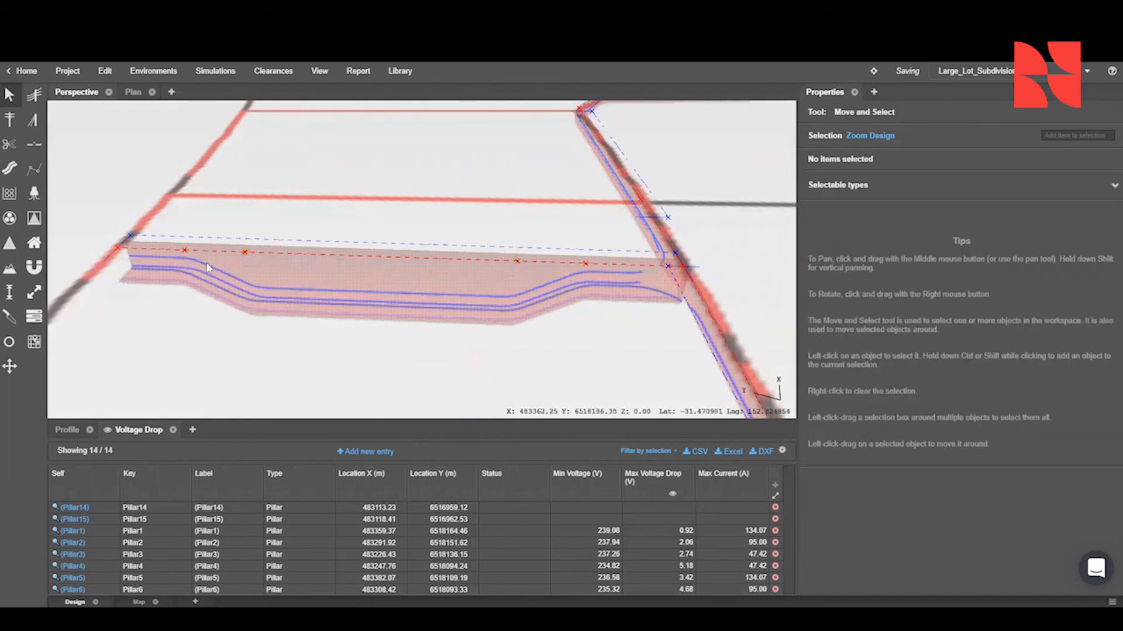
left_click(184, 251)
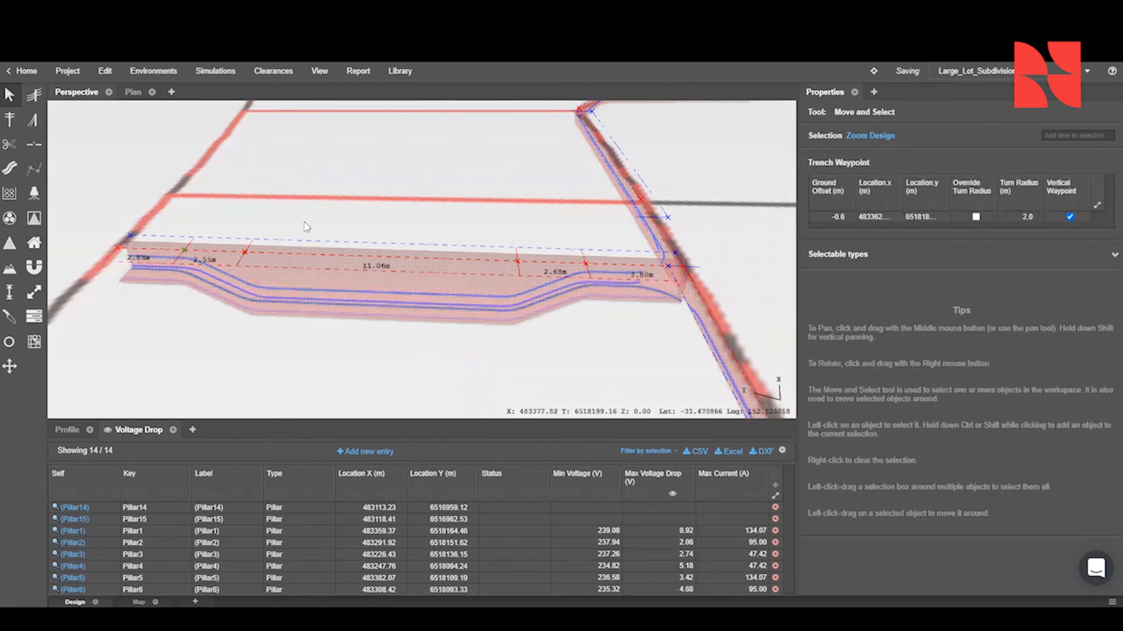
- Show the whole cable network in the plan view and open the UgCables report
scroll(307, 228, "down", 6)
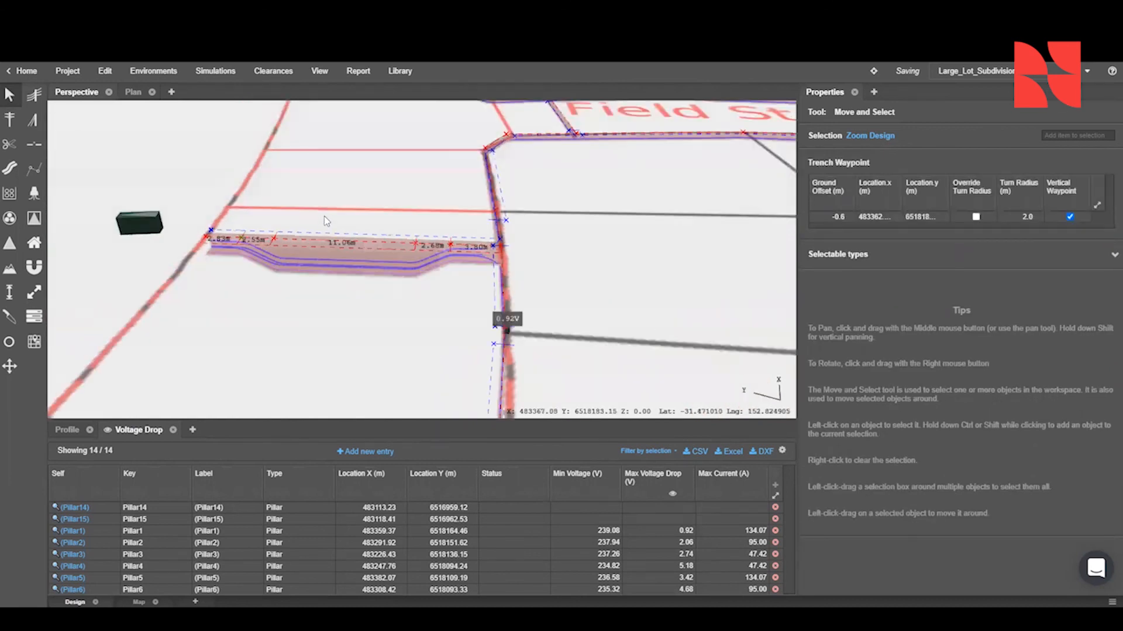
left_click(134, 95)
scroll(383, 225, "down", 5)
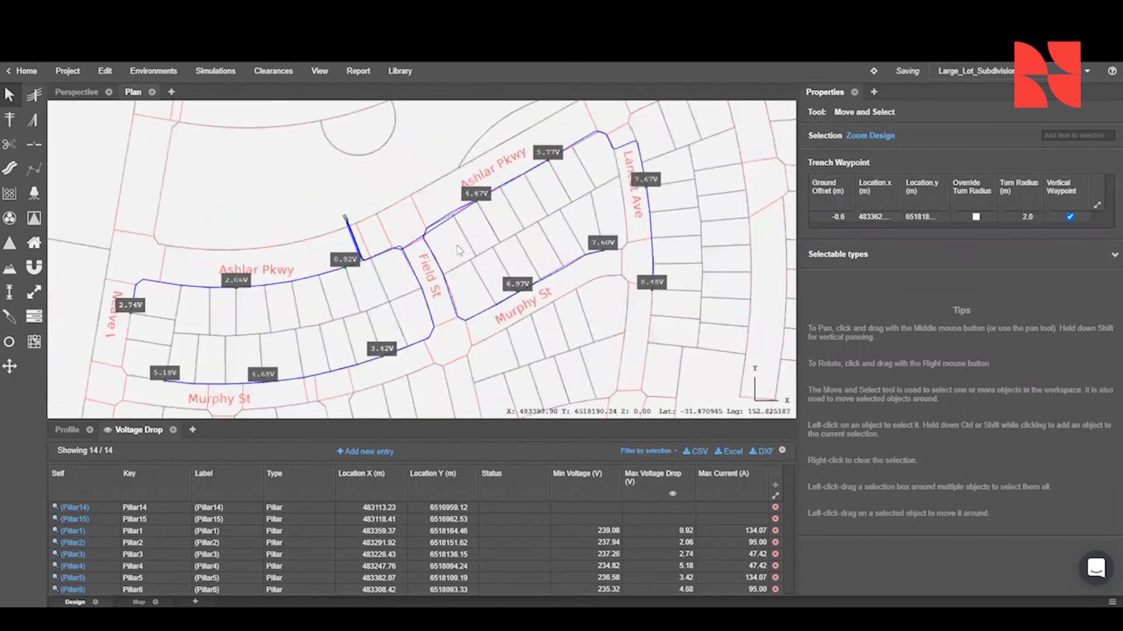
right_click(480, 262)
middle_click_drag(461, 236, 464, 210)
scroll(463, 210, "up", 1)
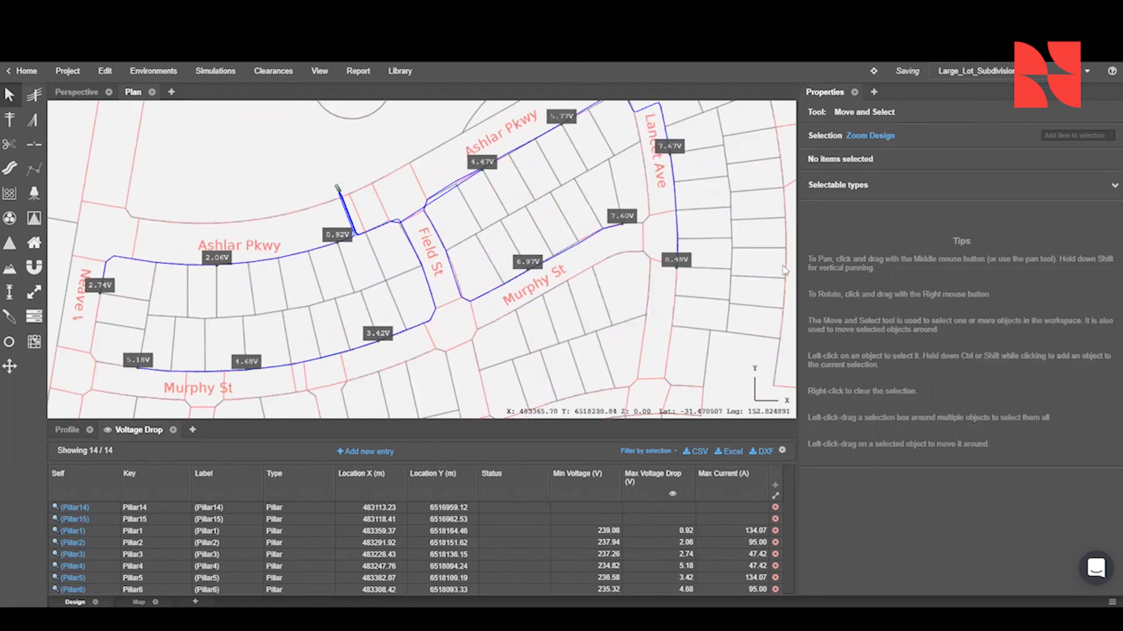
left_click(191, 430)
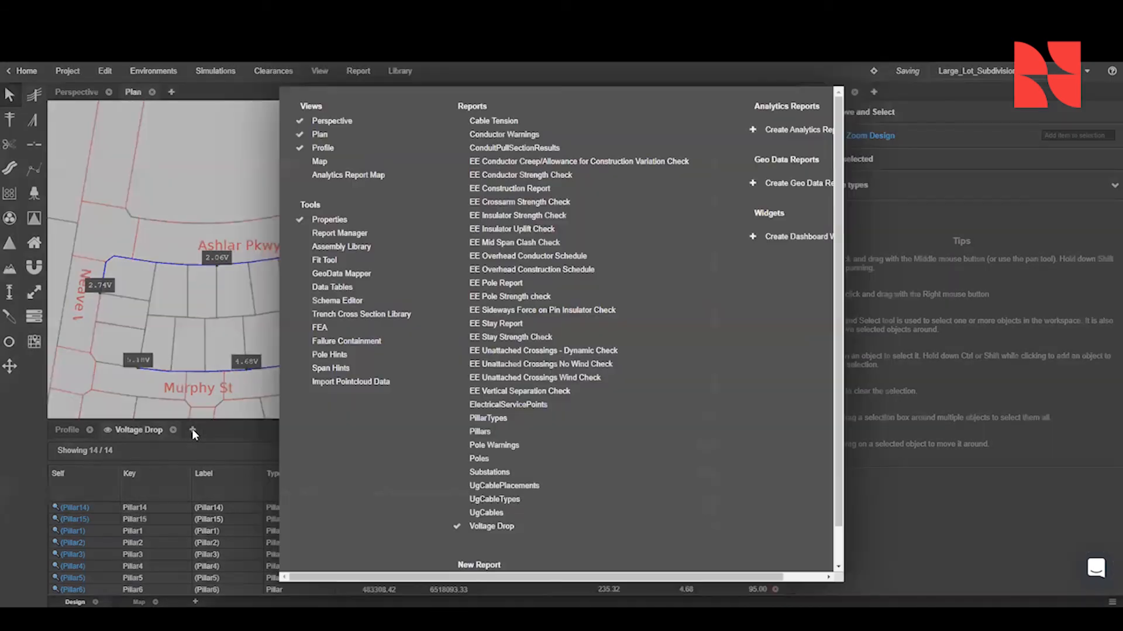
left_click(575, 518)
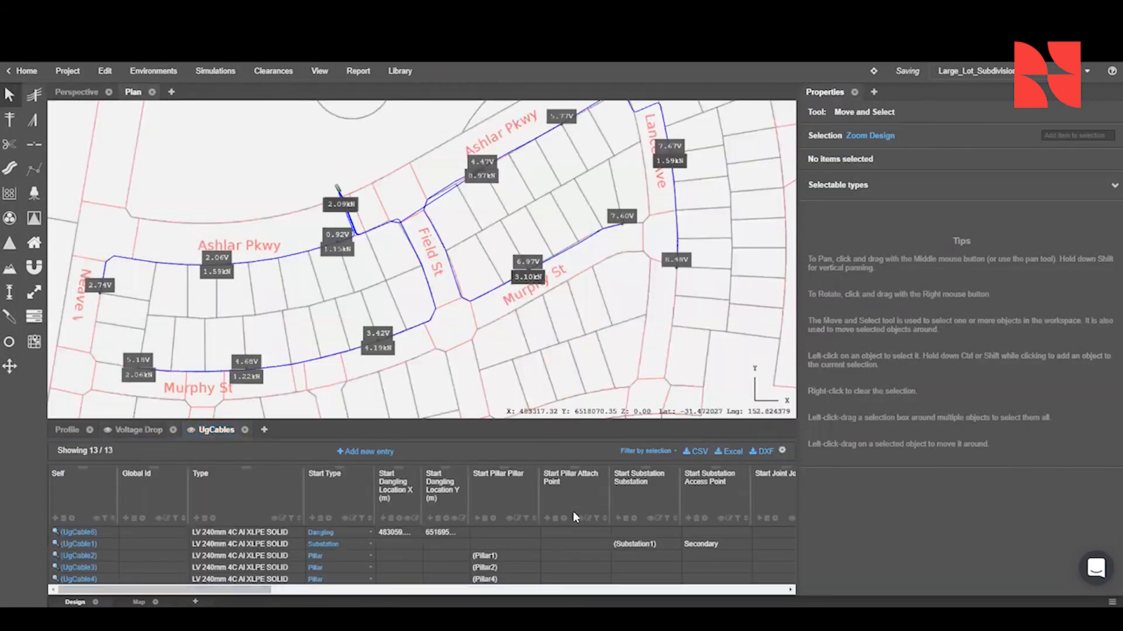